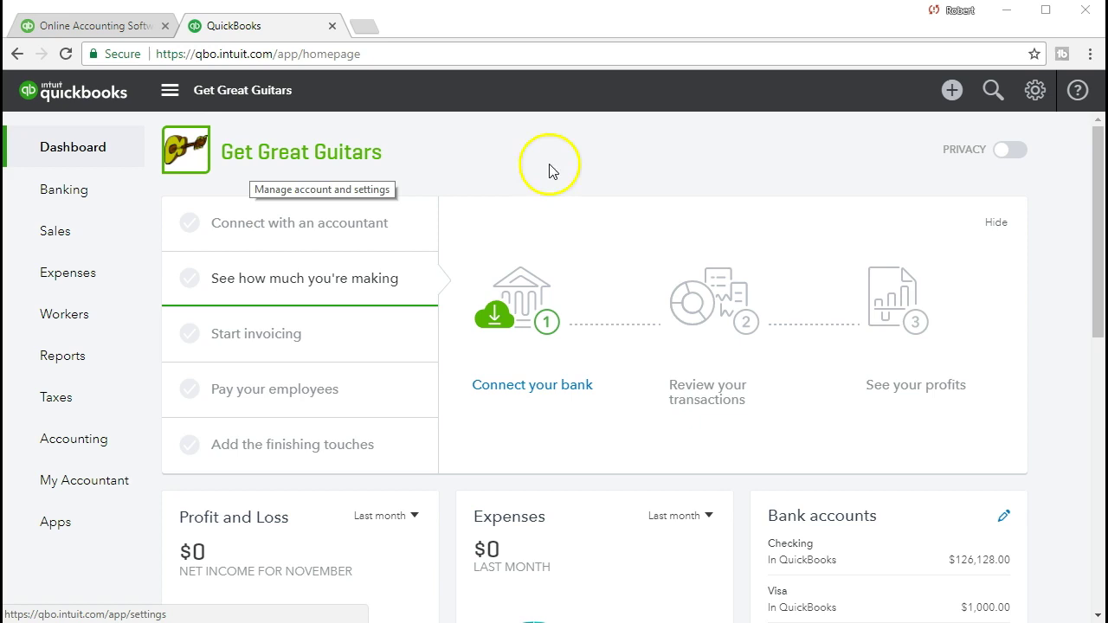
# Start a new check for a vendor
pyautogui.click(945, 102)
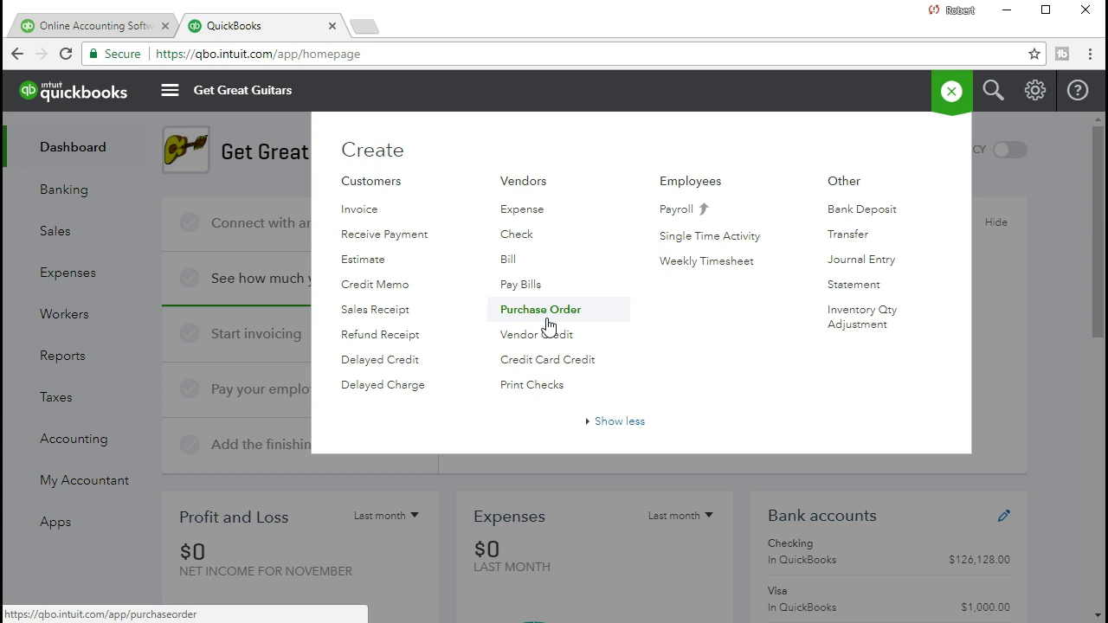
pyautogui.click(522, 322)
pyautogui.click(536, 245)
pyautogui.click(536, 240)
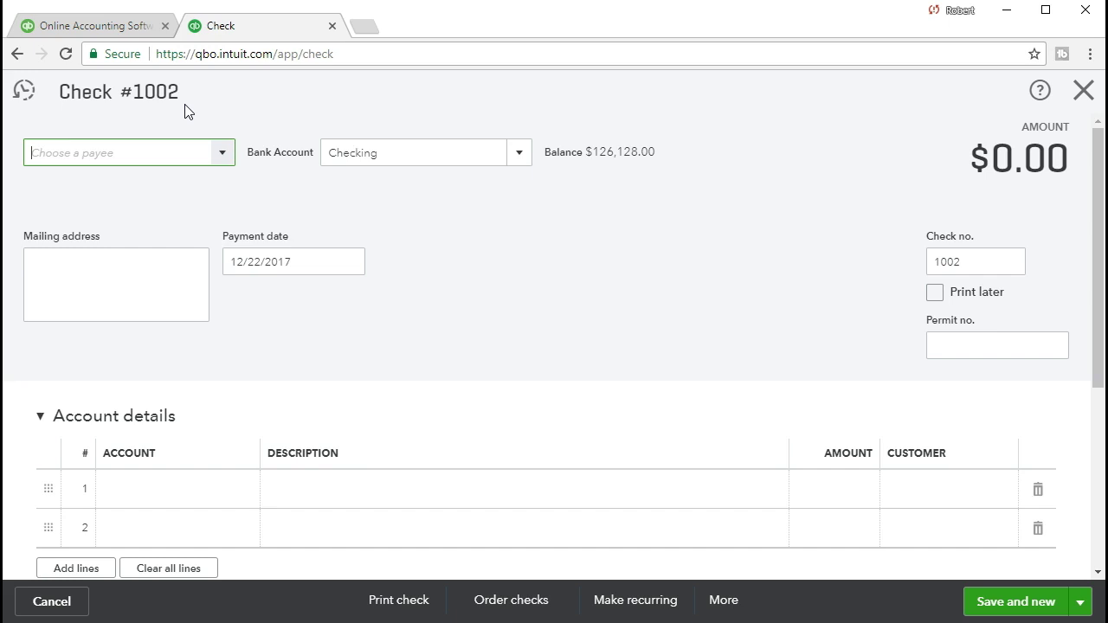
# Choose Epiphone as the check's payee and add the vendor's open purchase order for the Epiphone Les Paul to the check
pyautogui.click(212, 156)
pyautogui.click(223, 154)
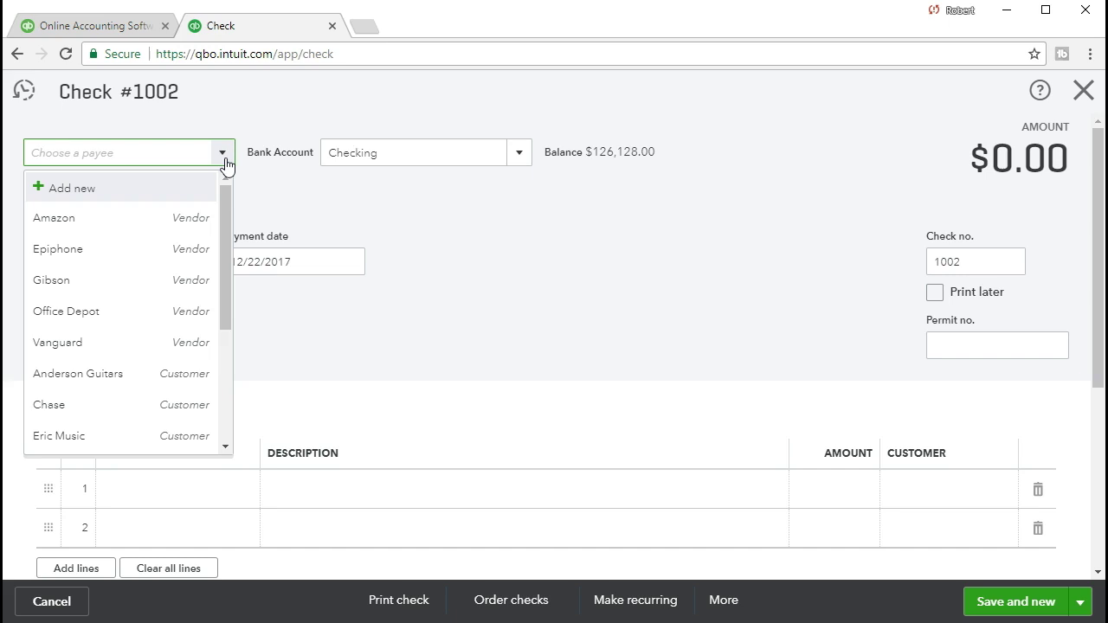
pyautogui.write('Epiphone')
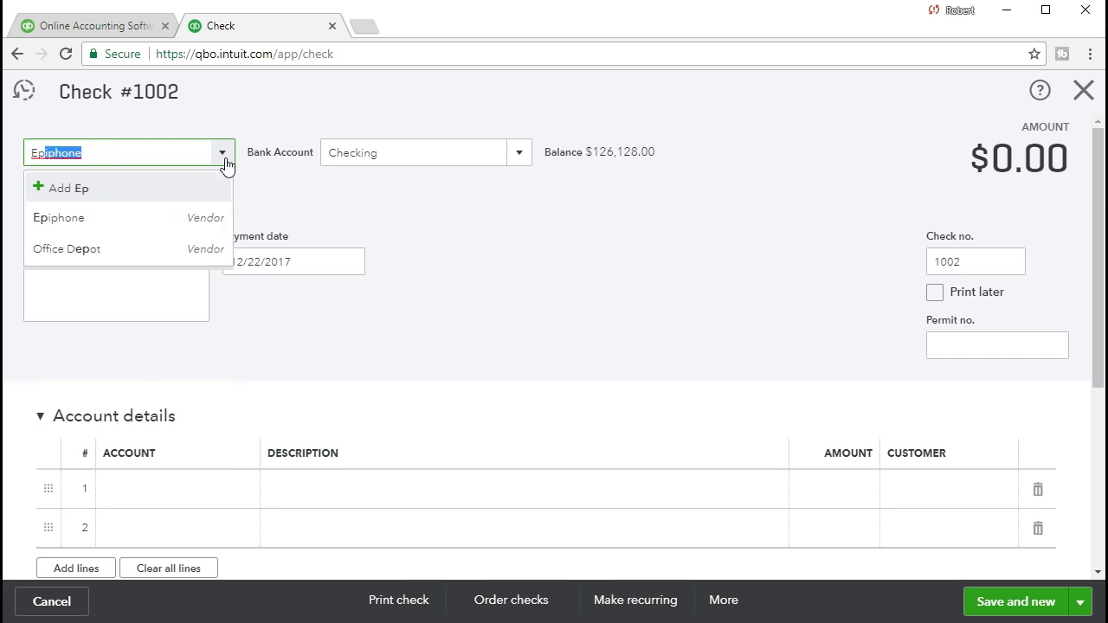
pyautogui.click(120, 217)
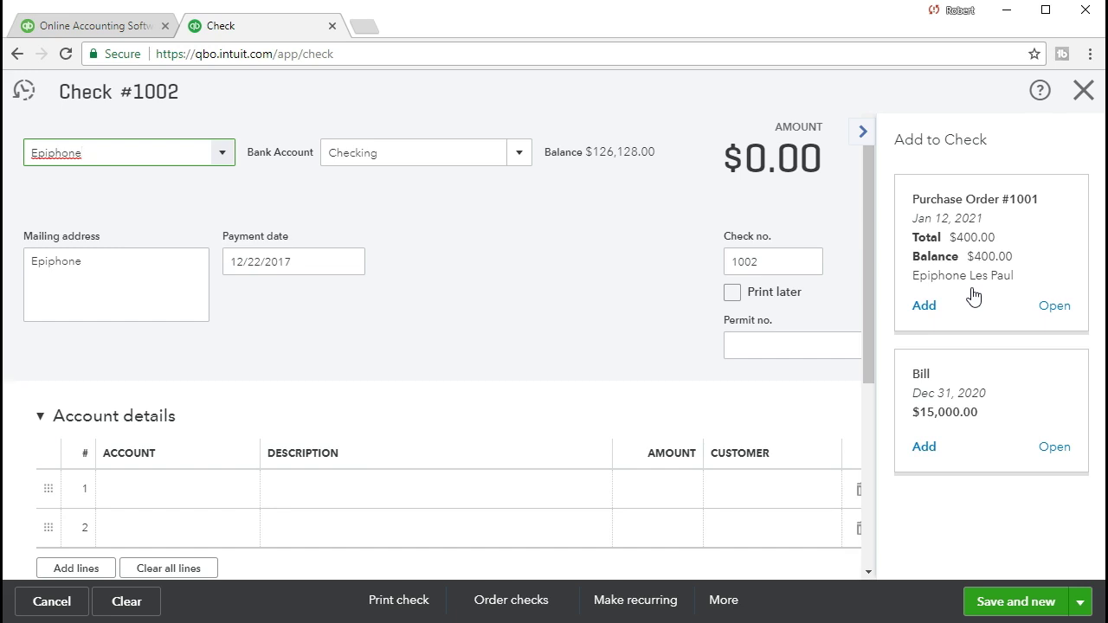
pyautogui.click(924, 307)
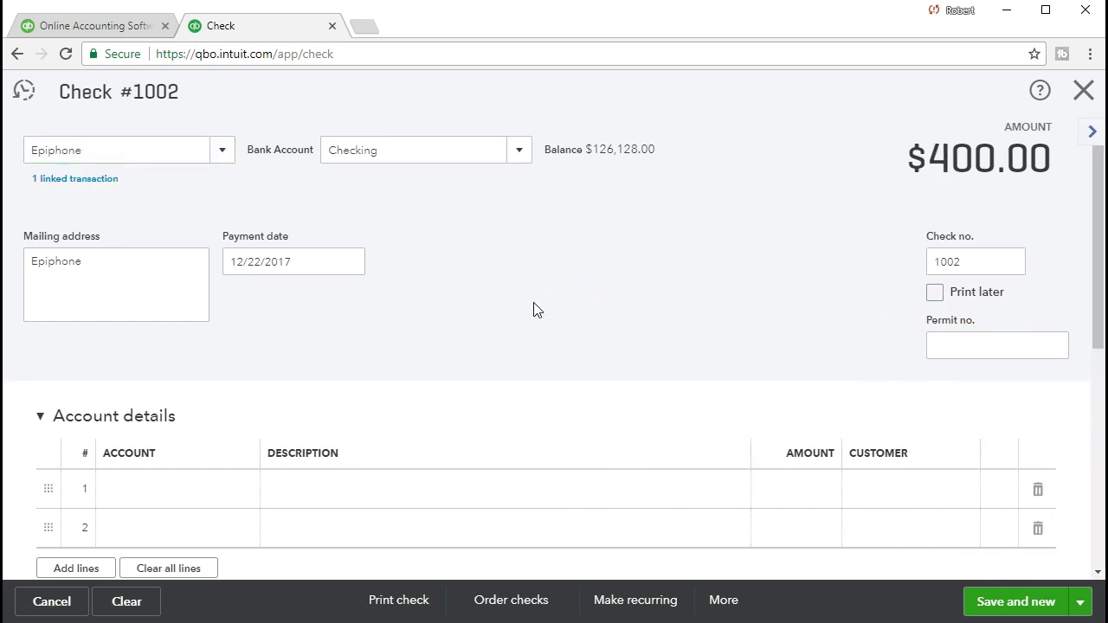
# Examine the linked item line's product, quantity, rate, amount and customer on the check
pyautogui.scroll(-2, 533, 310)
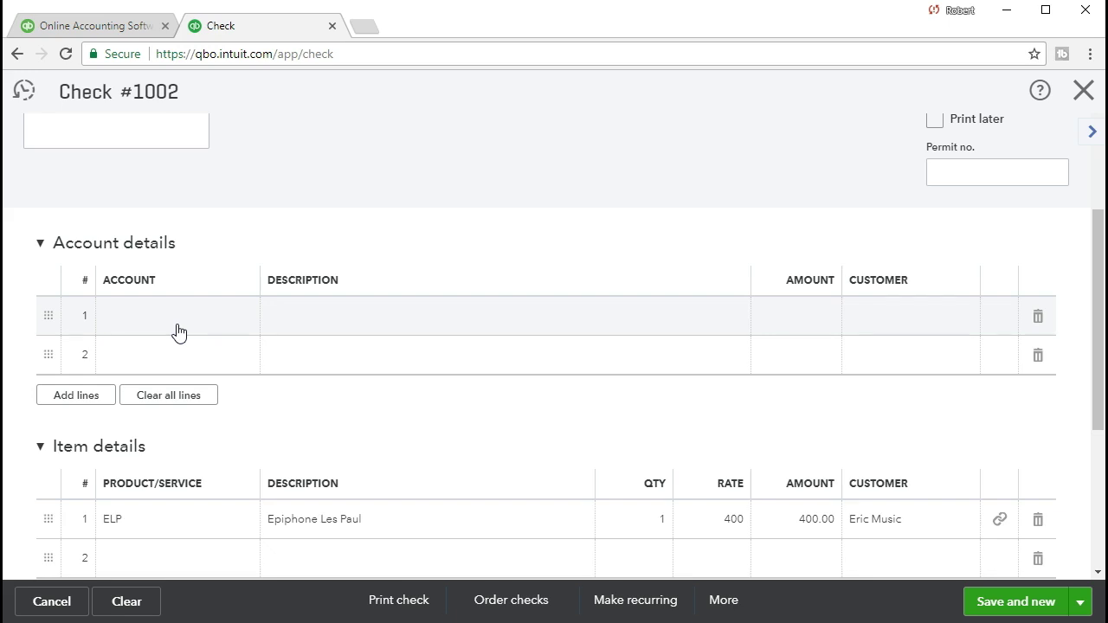
pyautogui.click(173, 497)
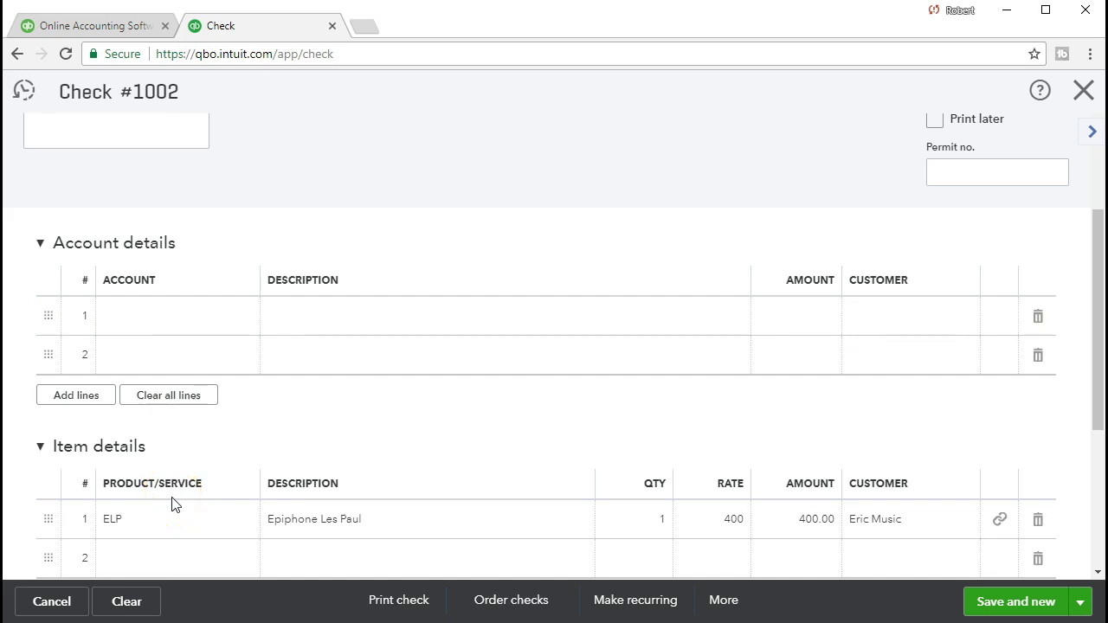
pyautogui.click(192, 487)
pyautogui.click(188, 509)
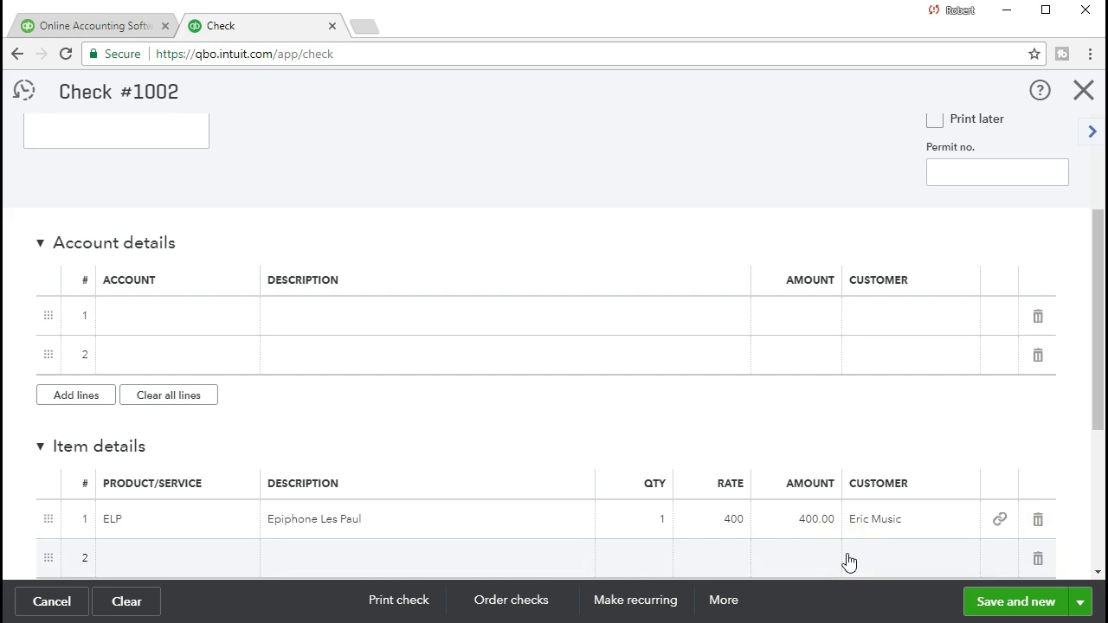
pyautogui.scroll(-1, 848, 561)
pyautogui.click(837, 511)
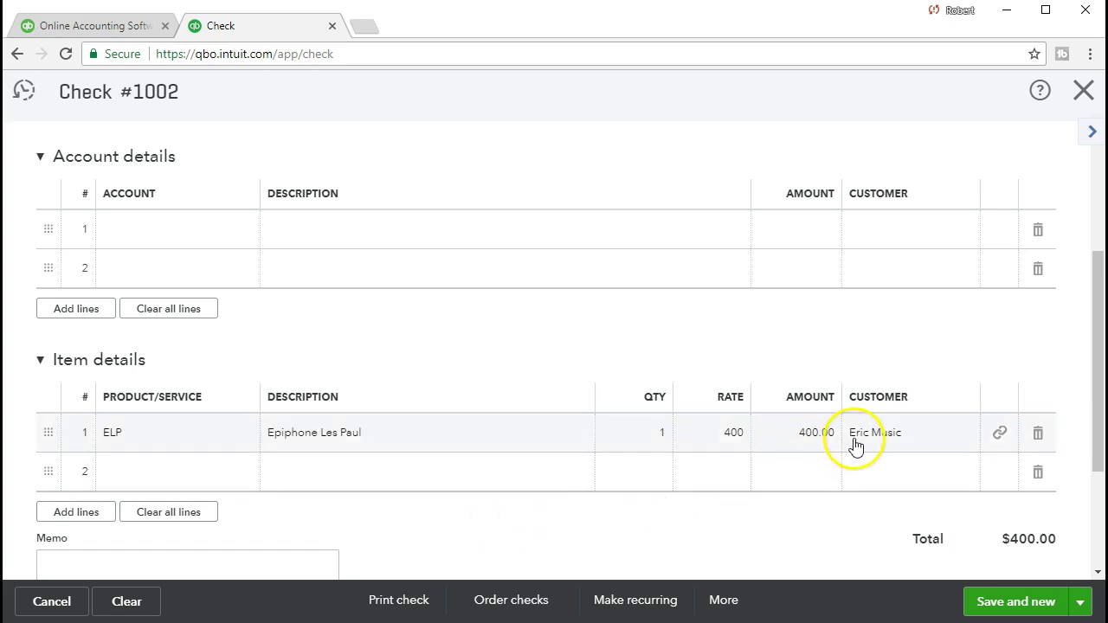
pyautogui.scroll(3, 470, 494)
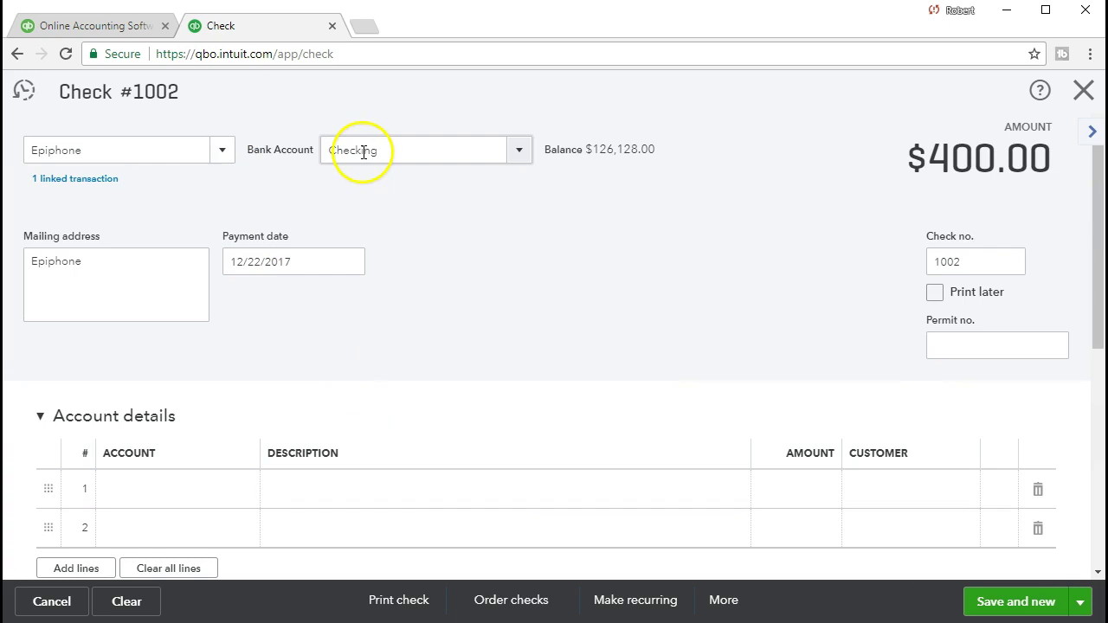
# Set the check's payment date to 01/25/2021, keeping Checking as the bank account
pyautogui.click(150, 148)
pyautogui.press('Tab')
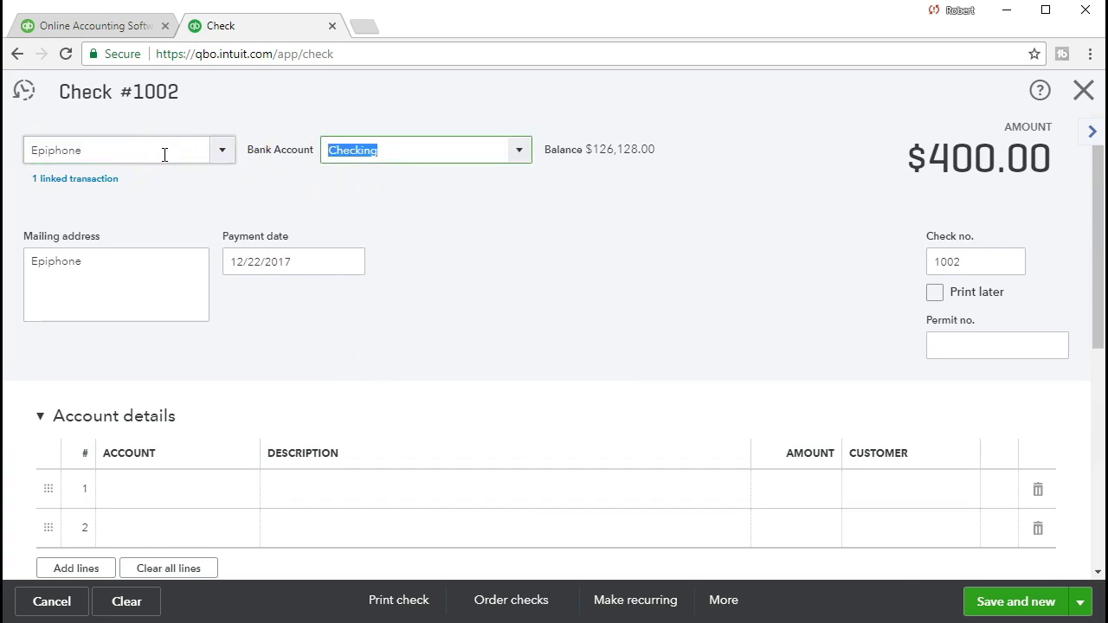
pyautogui.press('Tab')
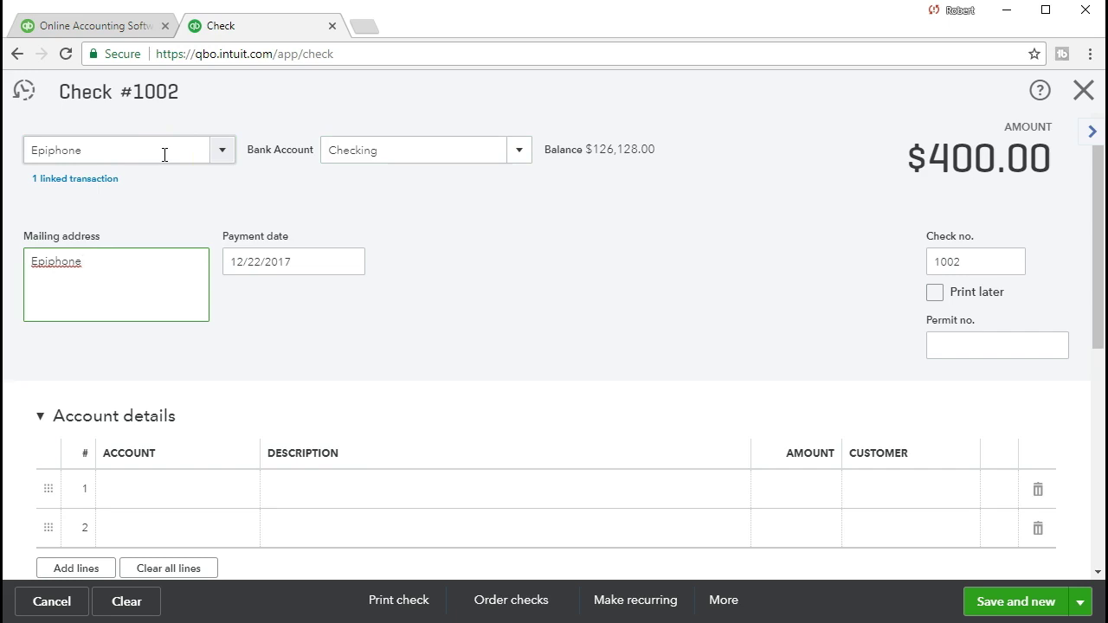
pyautogui.click(114, 267)
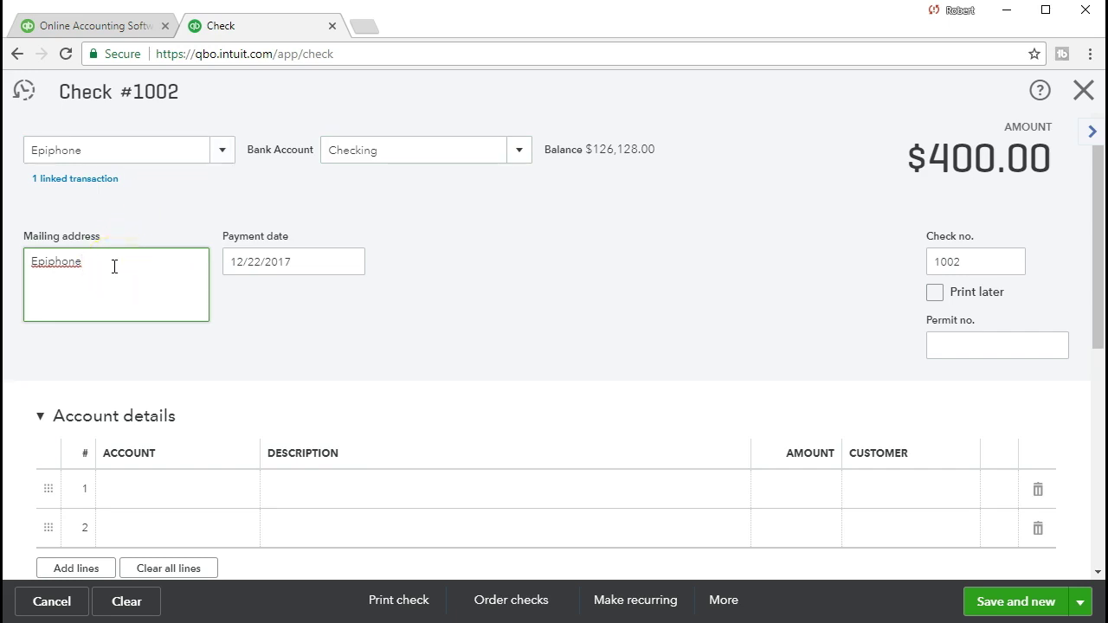
pyautogui.press('Tab')
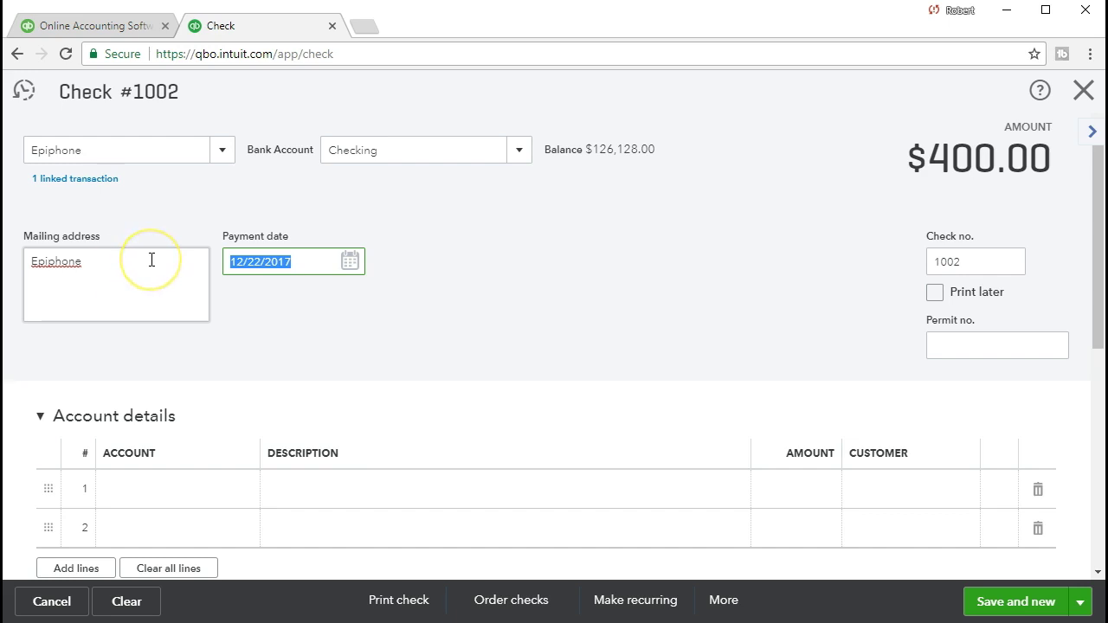
pyautogui.write('012521')
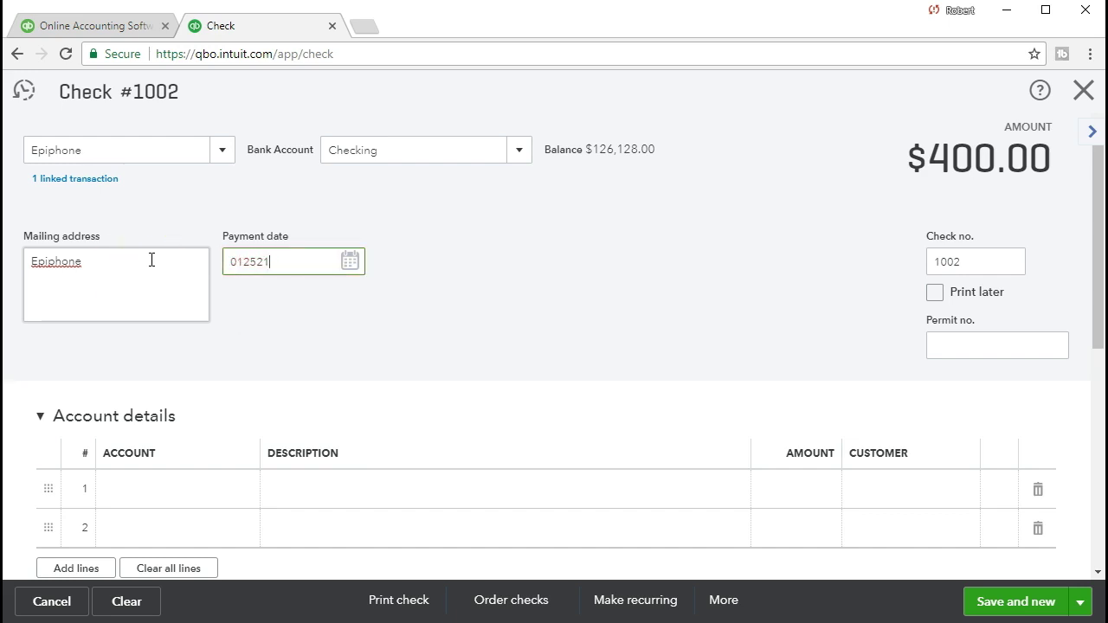
pyautogui.press('Tab')
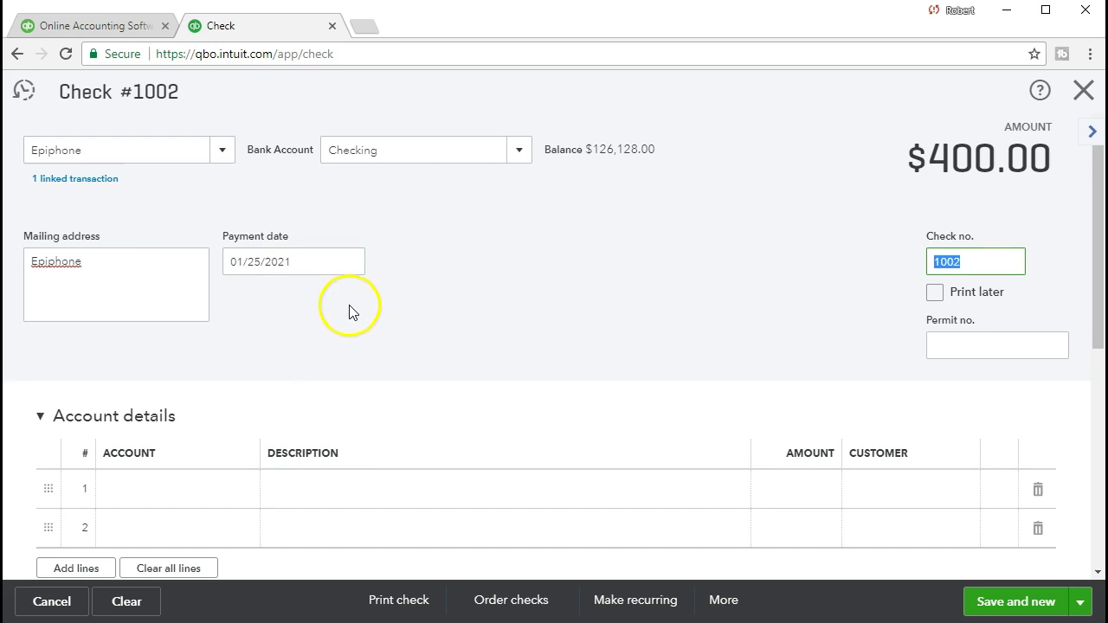
pyautogui.click(450, 304)
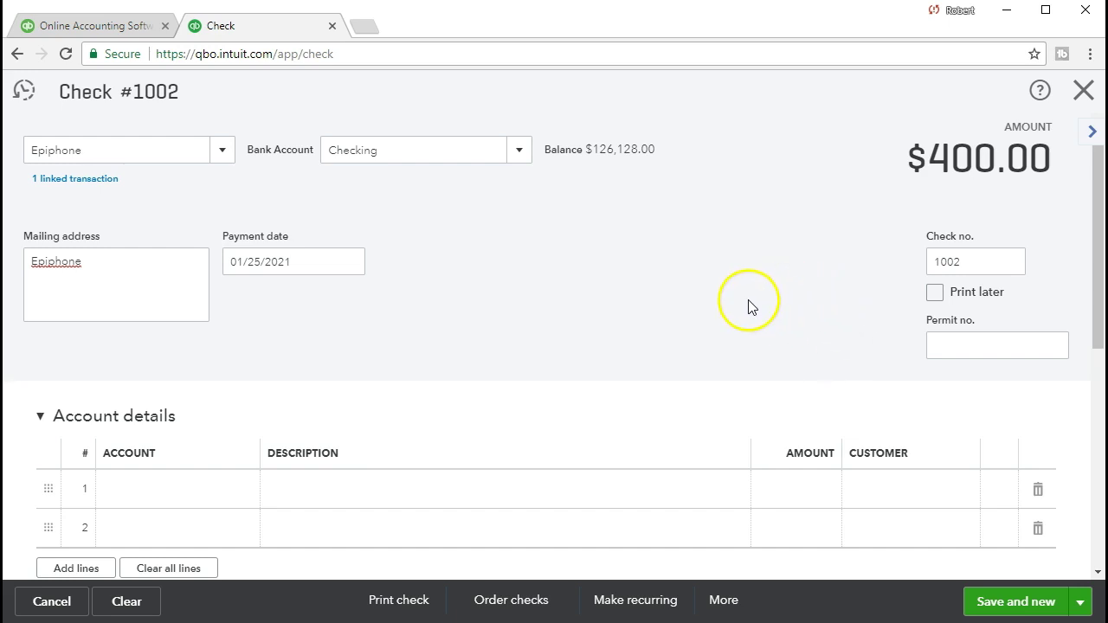
# Review the check's header, item details and total before saving
pyautogui.scroll(-1, 749, 306)
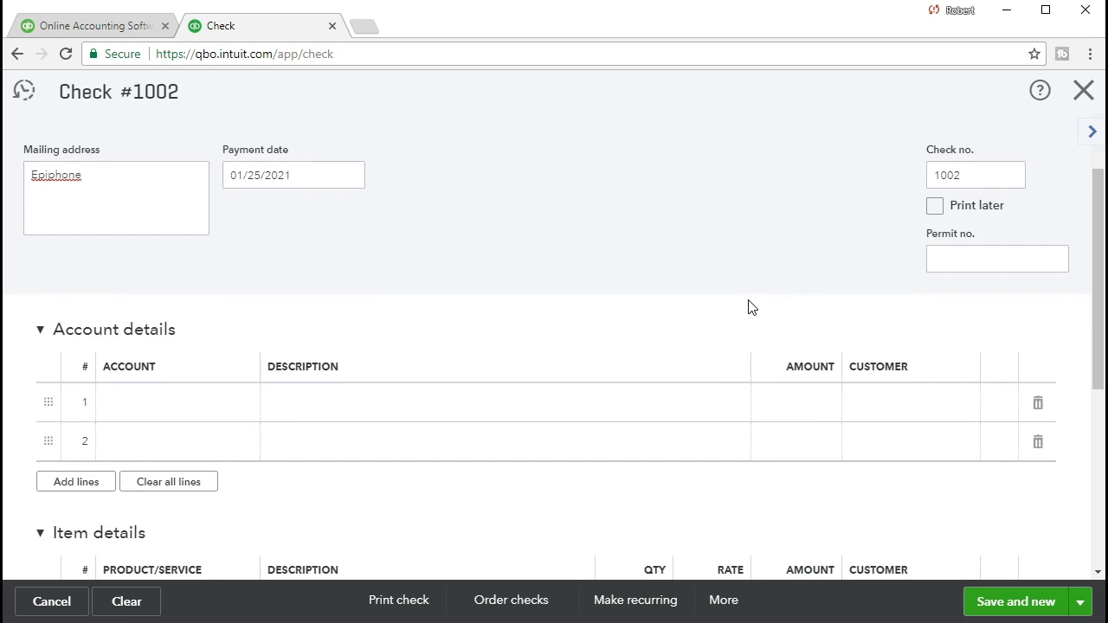
pyautogui.scroll(-1, 749, 306)
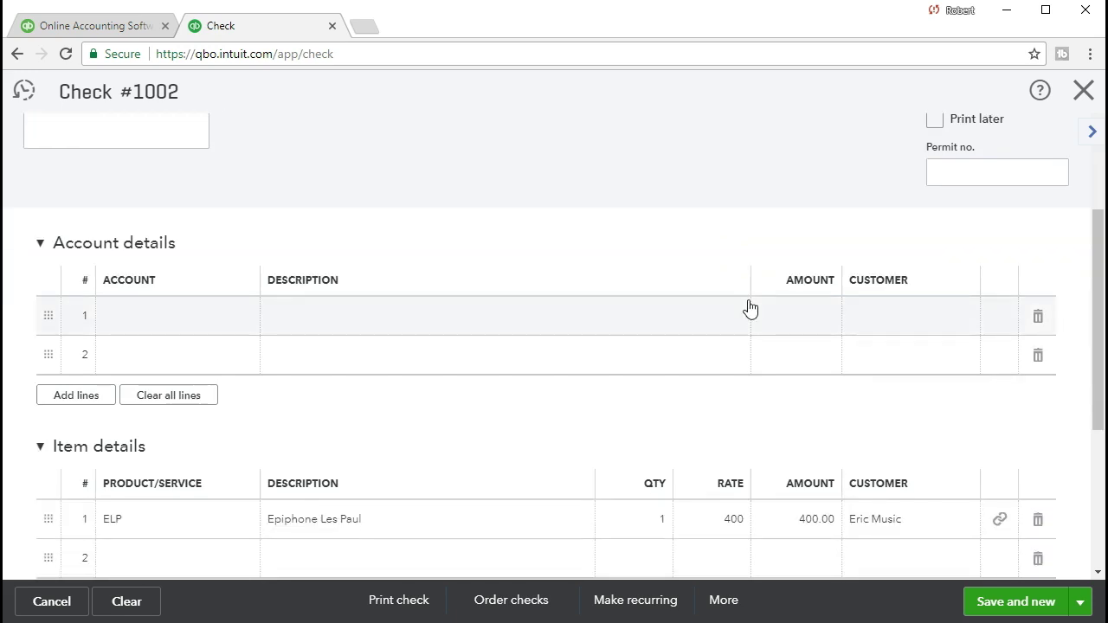
pyautogui.scroll(-2, 749, 304)
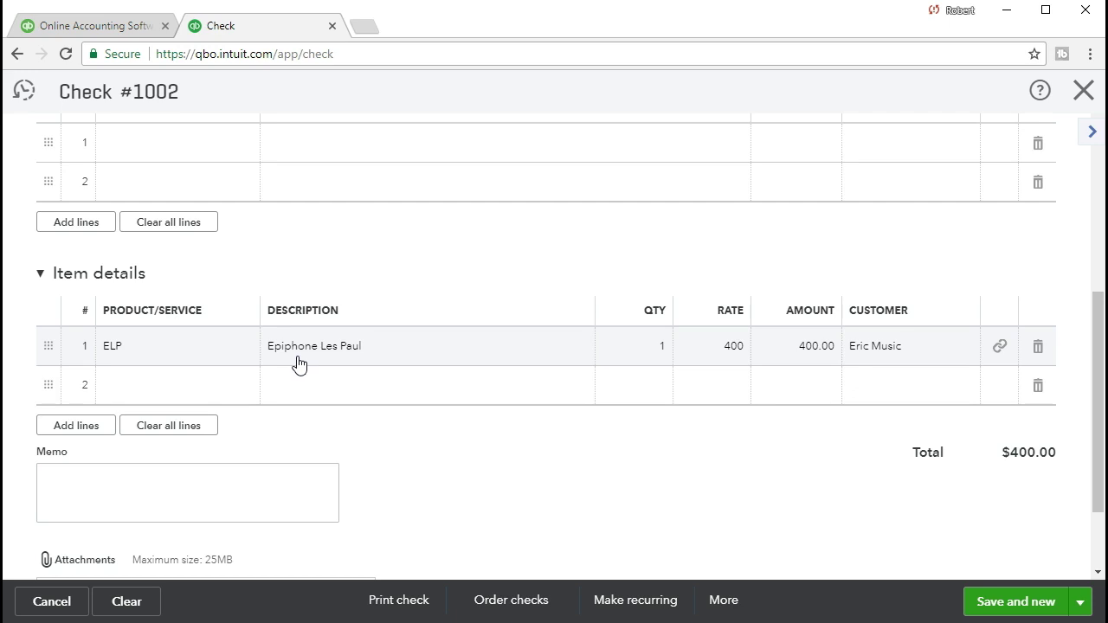
pyautogui.scroll(5, 297, 368)
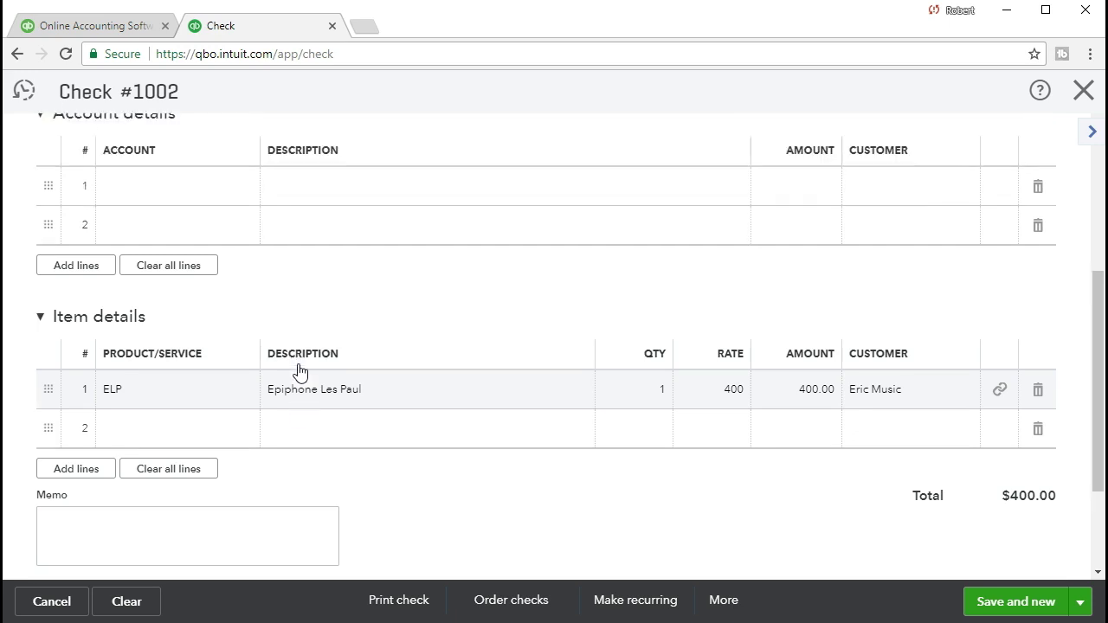
pyautogui.click(272, 279)
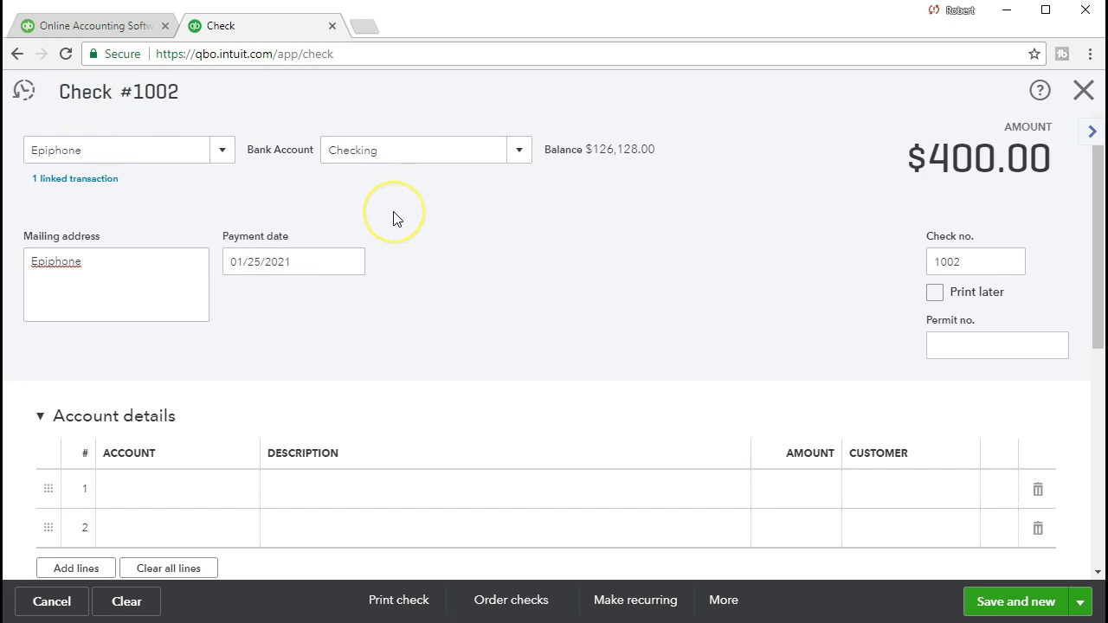
pyautogui.scroll(-4, 393, 216)
pyautogui.scroll(-1, 390, 234)
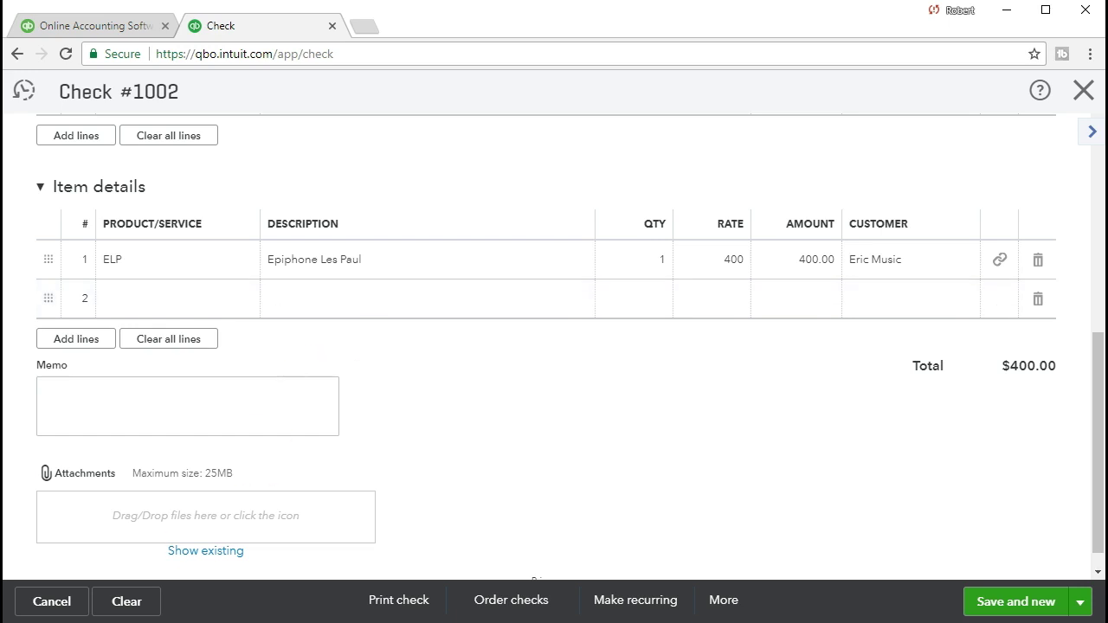
# Try to save the check with check number 1002
pyautogui.click(973, 608)
pyautogui.click(970, 609)
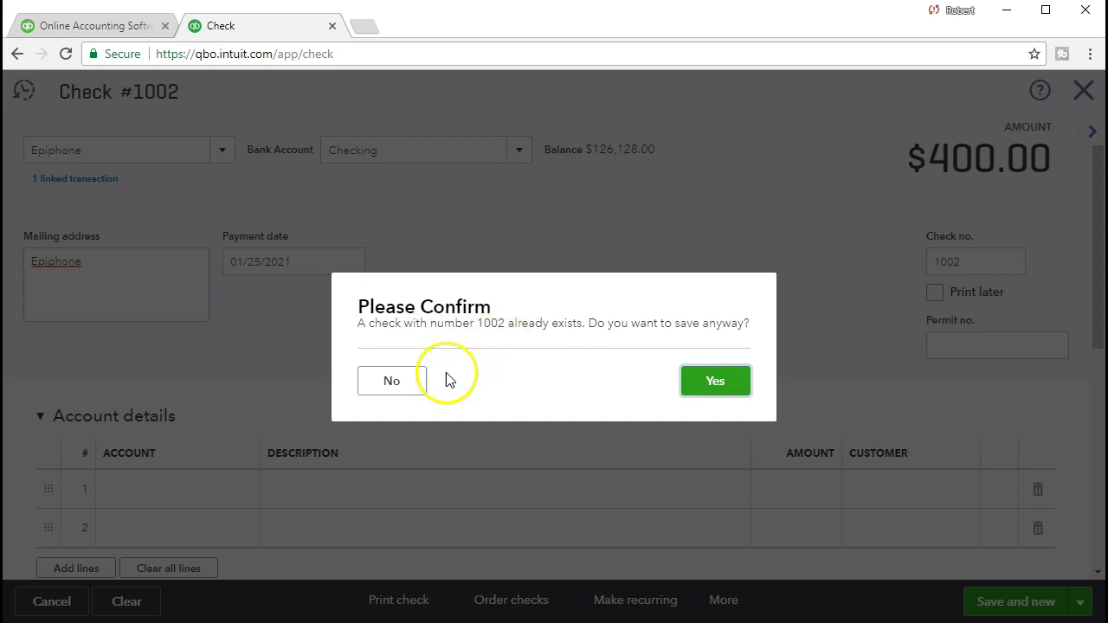
pyautogui.click(416, 385)
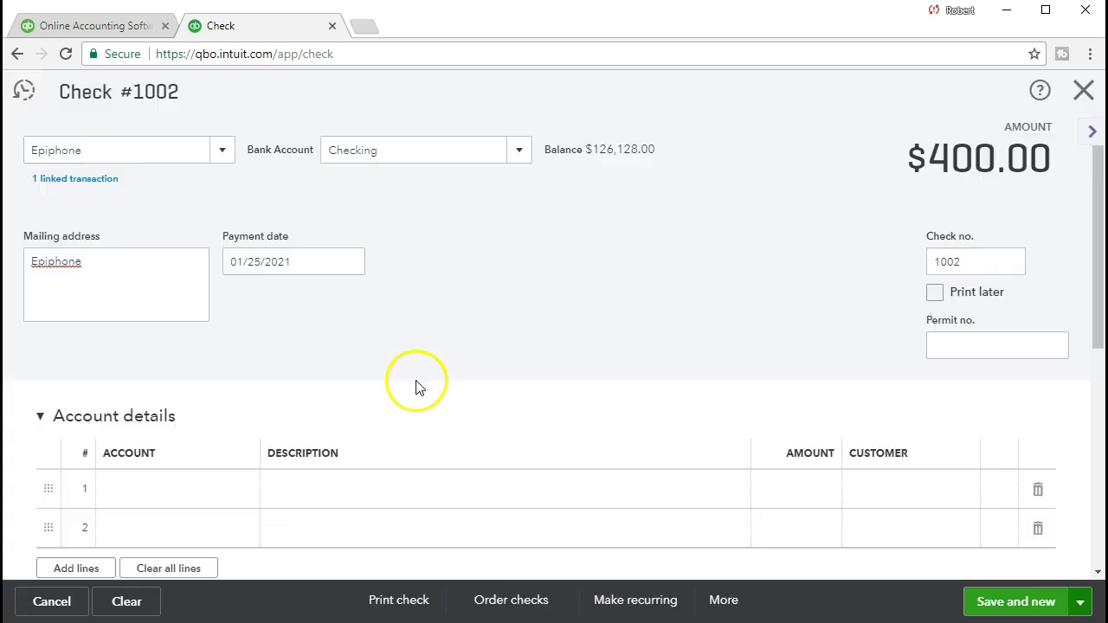
# Set the check number to 1004 and save the check
pyautogui.click(989, 260)
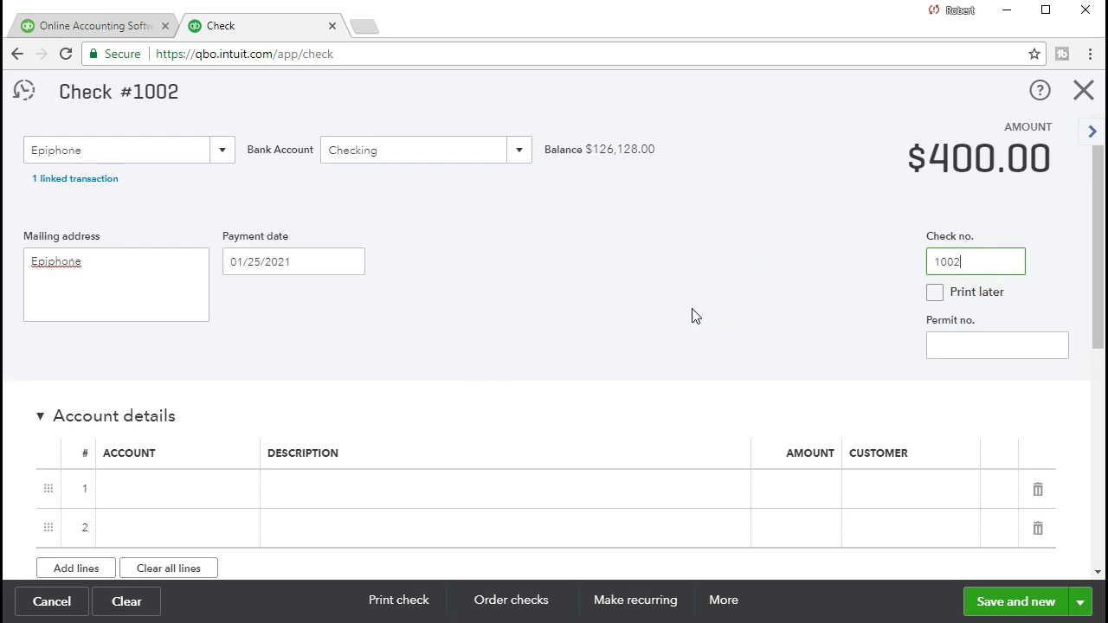
pyautogui.press('BackSpace')
pyautogui.write('4')
pyautogui.scroll(-1, 680, 354)
pyautogui.scroll(1, 681, 353)
pyautogui.click(991, 610)
pyautogui.click(991, 601)
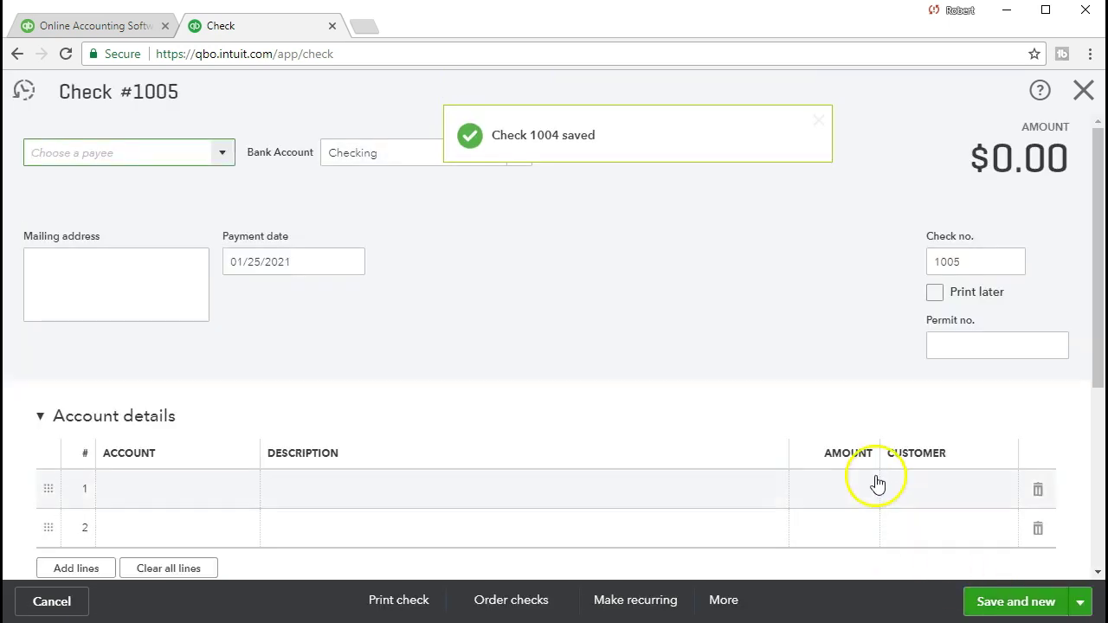
# Close the blank check form and open the Balance Sheet report
pyautogui.click(1082, 92)
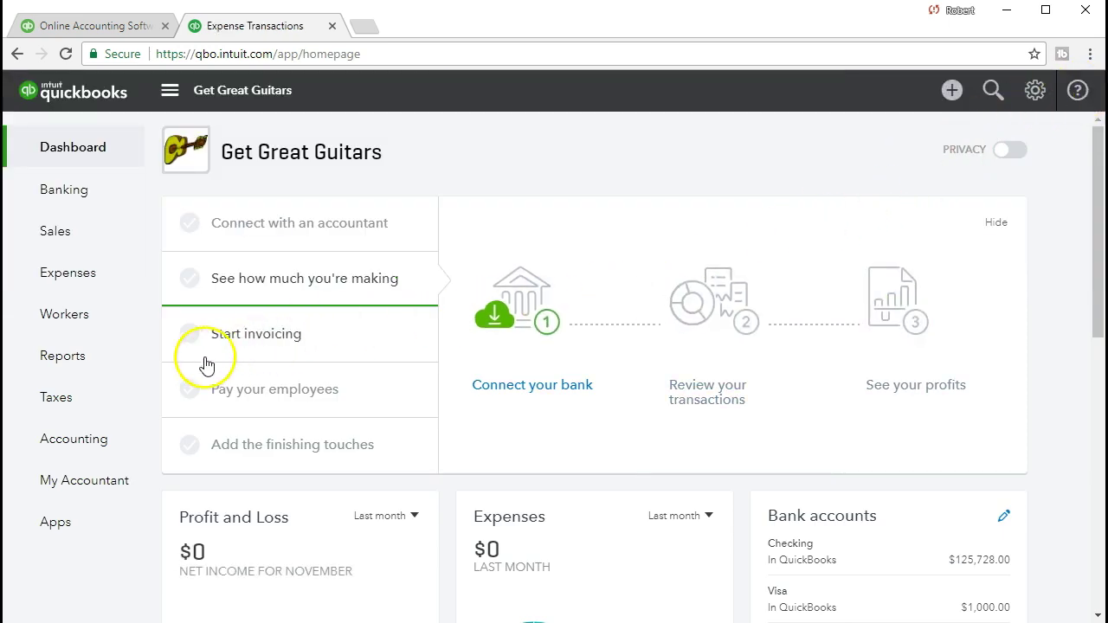
pyautogui.click(117, 373)
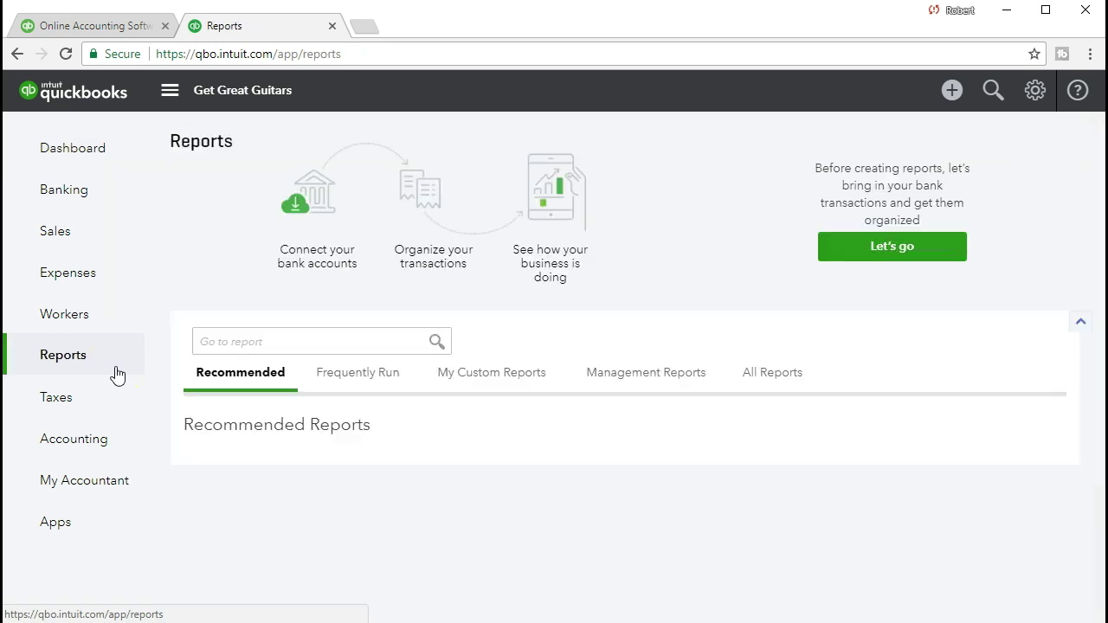
pyautogui.click(308, 339)
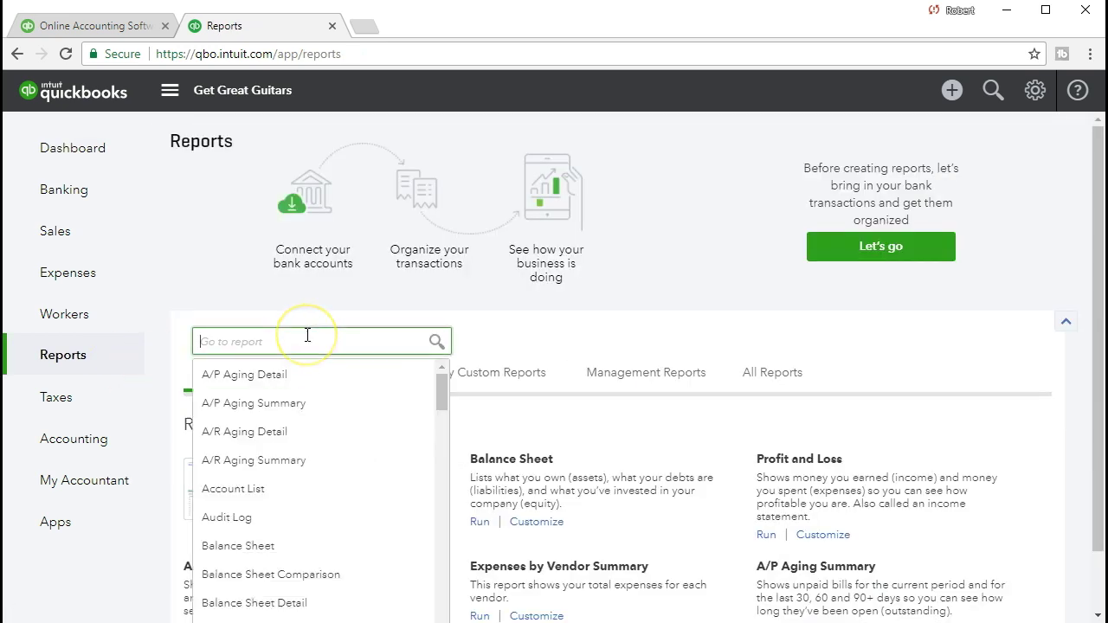
pyautogui.write('bal')
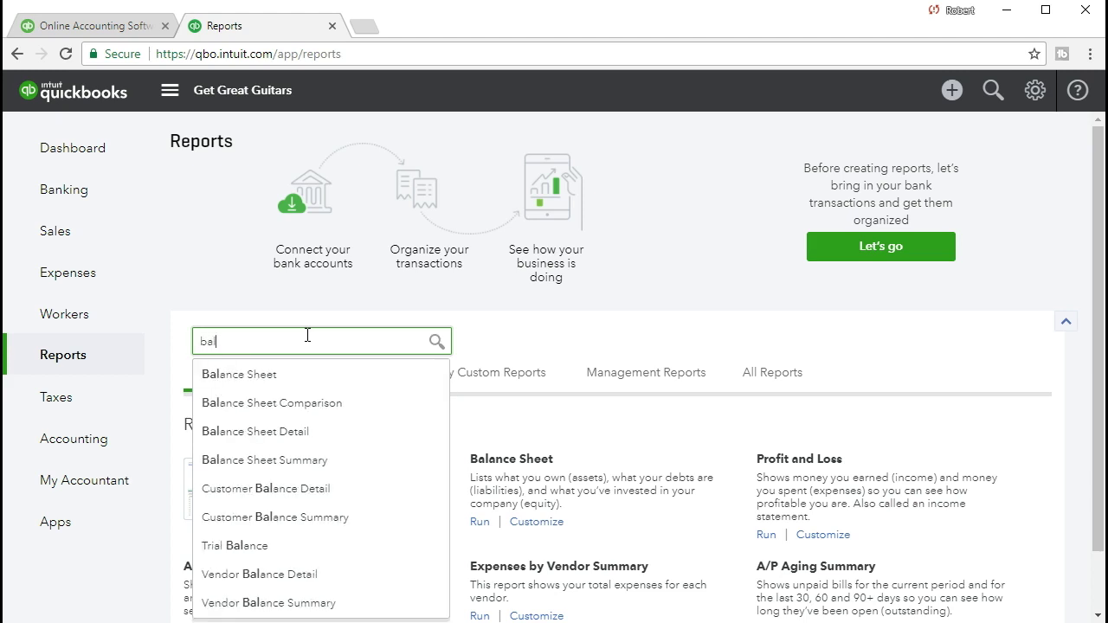
pyautogui.click(297, 382)
# Set the Balance Sheet's report period to 01/01/2021 through 01/31/2021
pyautogui.click(426, 171)
pyautogui.write('01/01/2021')
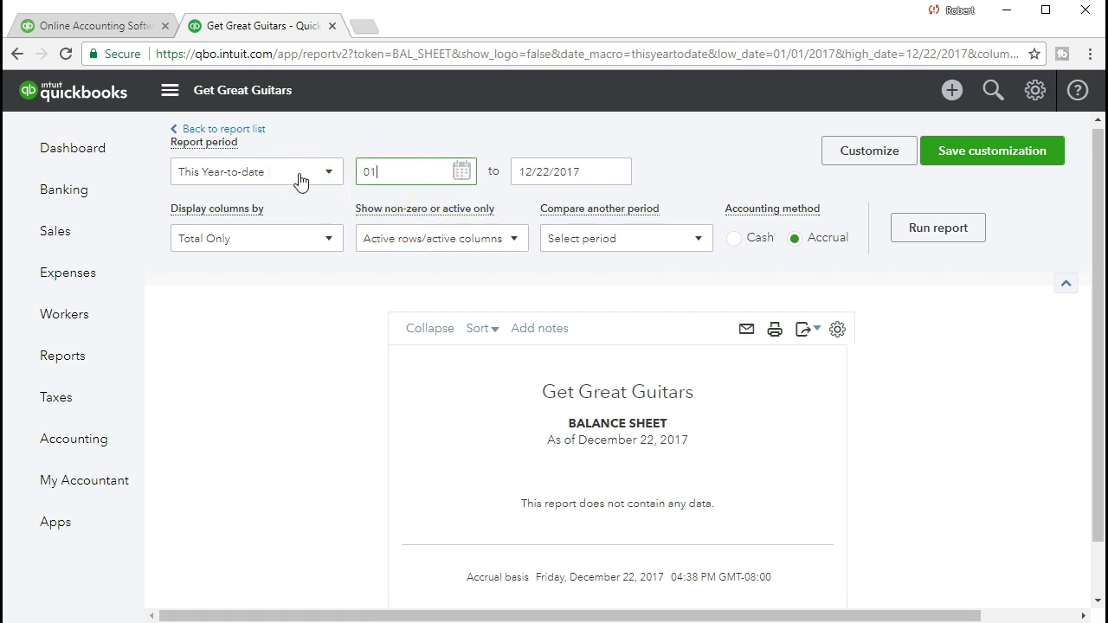
pyautogui.press('Tab')
pyautogui.write('01/31/2021')
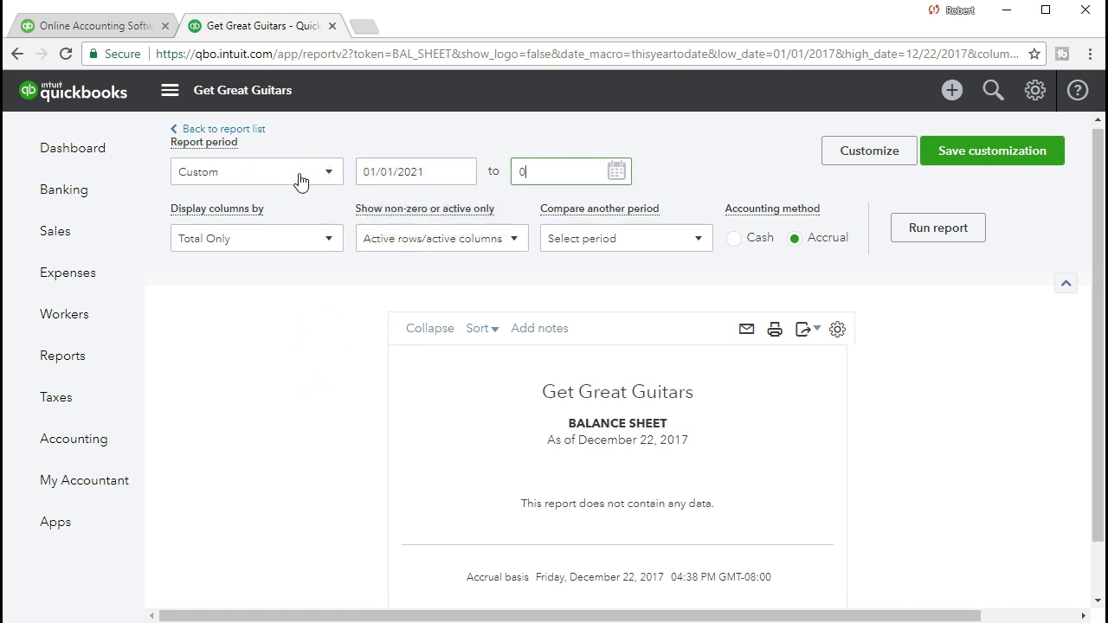
pyautogui.press('Tab')
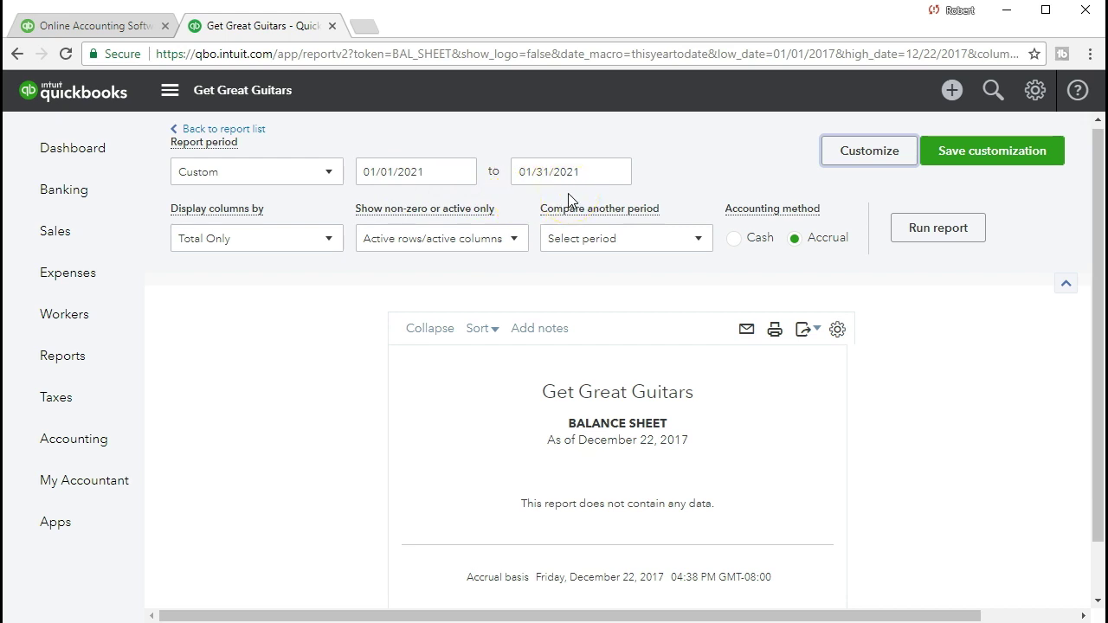
# Run the Balance Sheet for the chosen period and open the transaction report behind the Checking balance
pyautogui.click(925, 241)
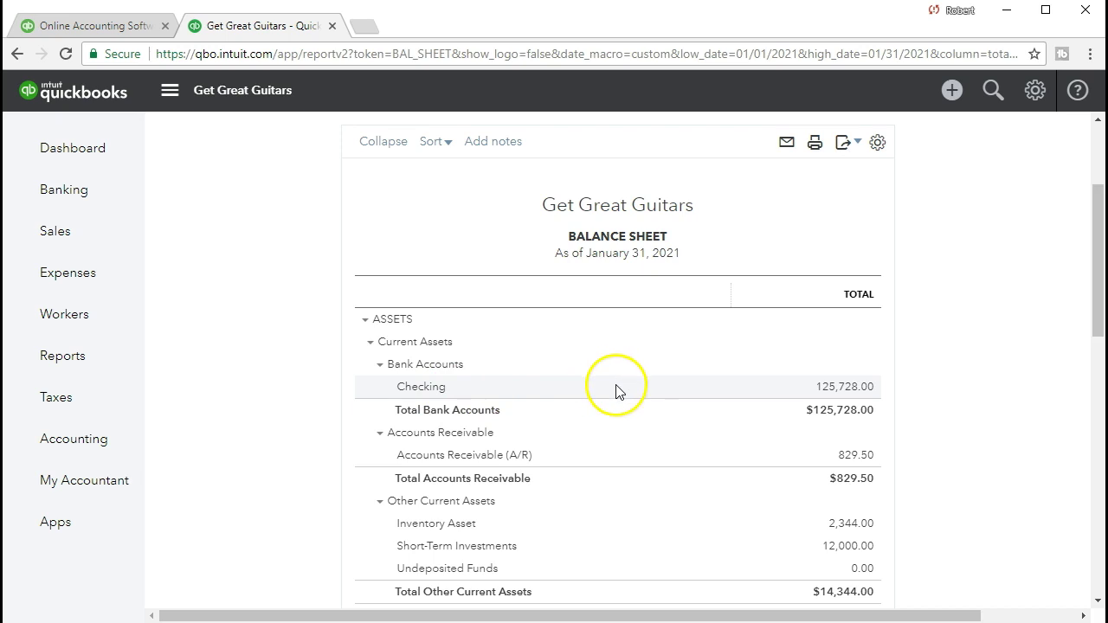
pyautogui.click(836, 392)
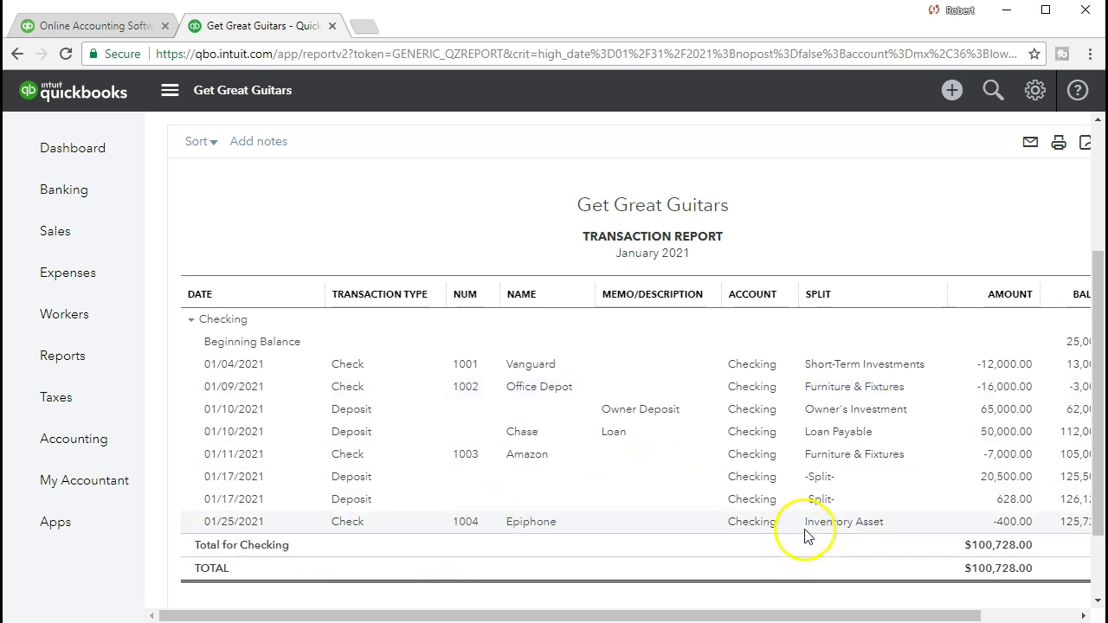
# Open the Epiphone check from the Checking transactions, review its account and item details, and close it
pyautogui.click(1009, 524)
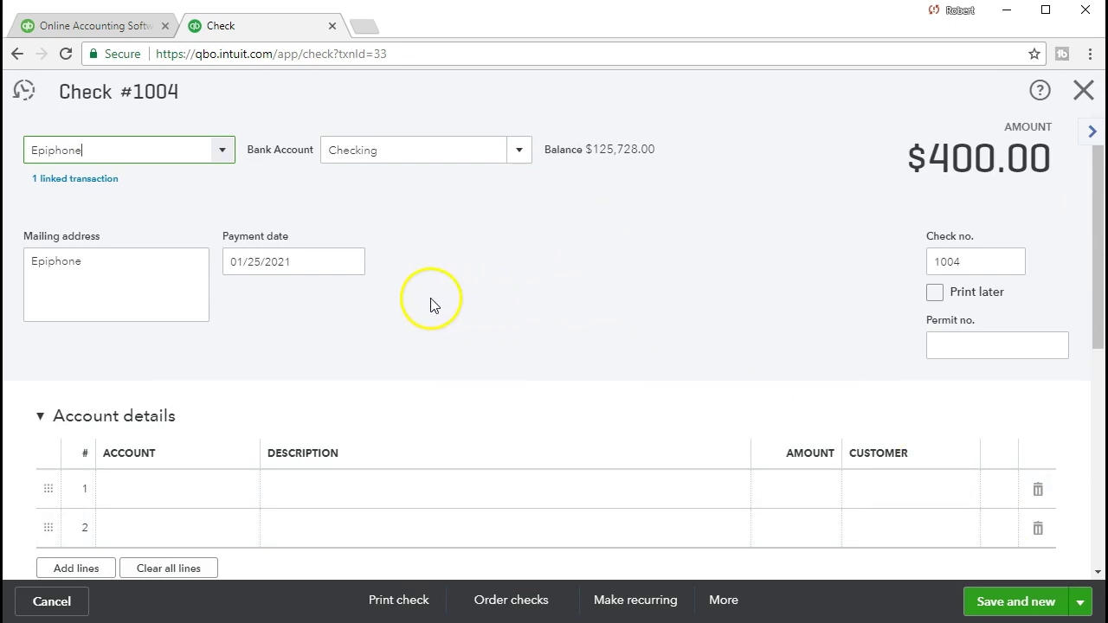
pyautogui.scroll(-3, 774, 329)
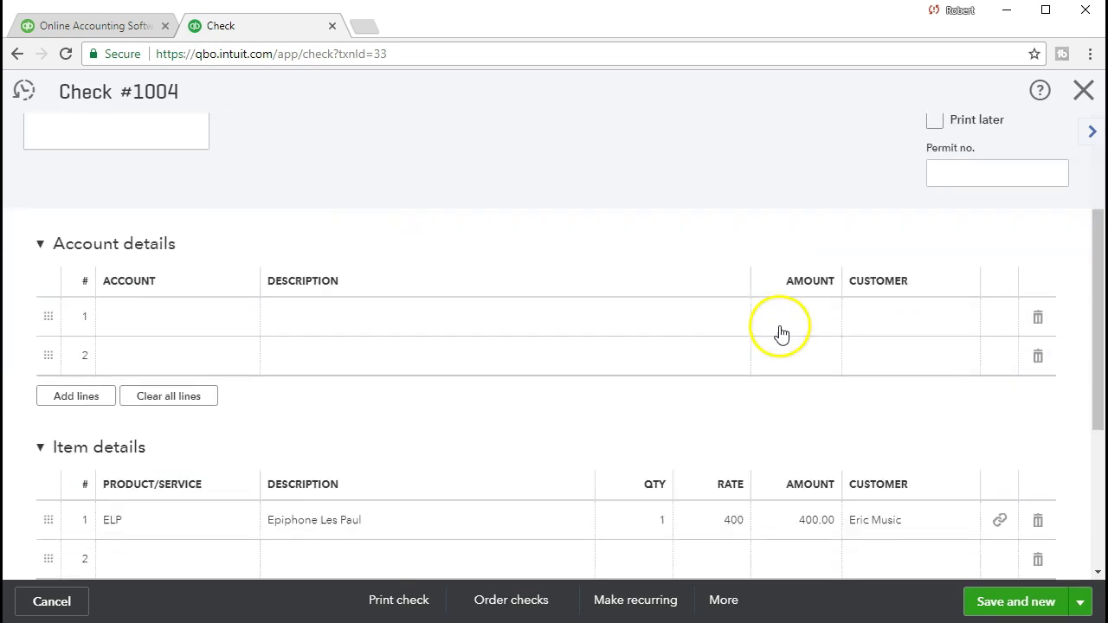
pyautogui.scroll(3, 719, 410)
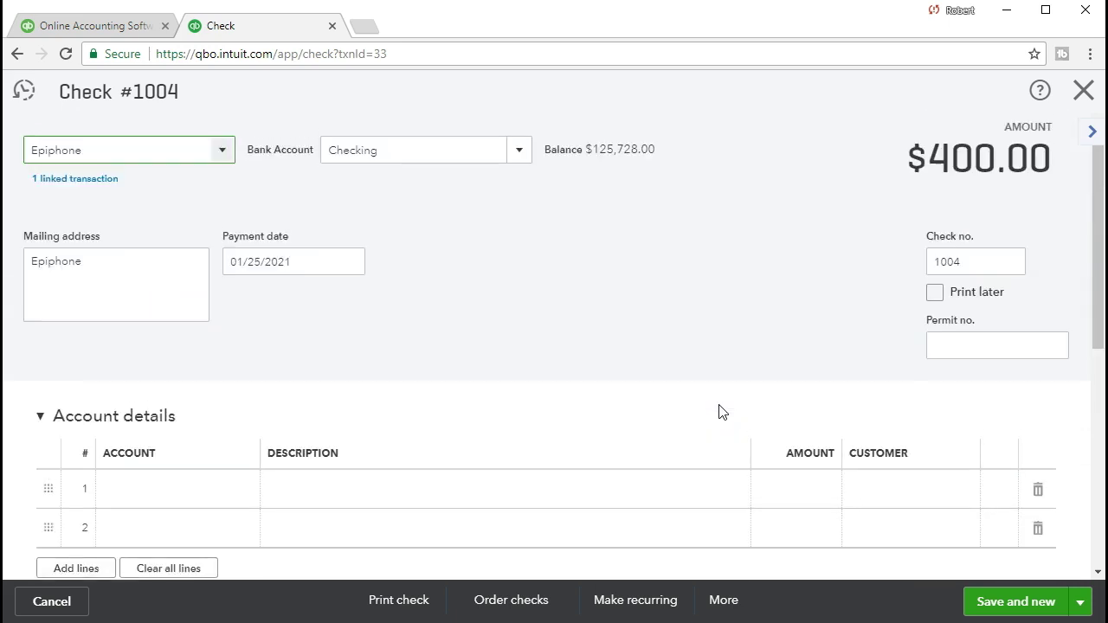
pyautogui.click(1083, 90)
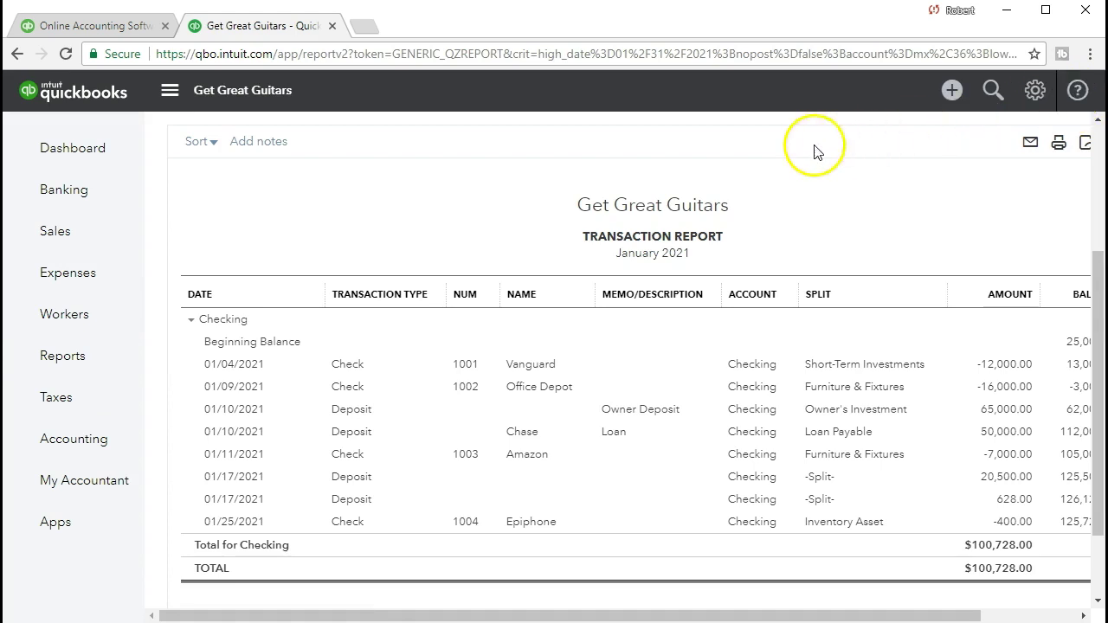
# Return to the Balance Sheet summary and open the transaction report behind the Inventory Asset balance
pyautogui.scroll(3, 273, 216)
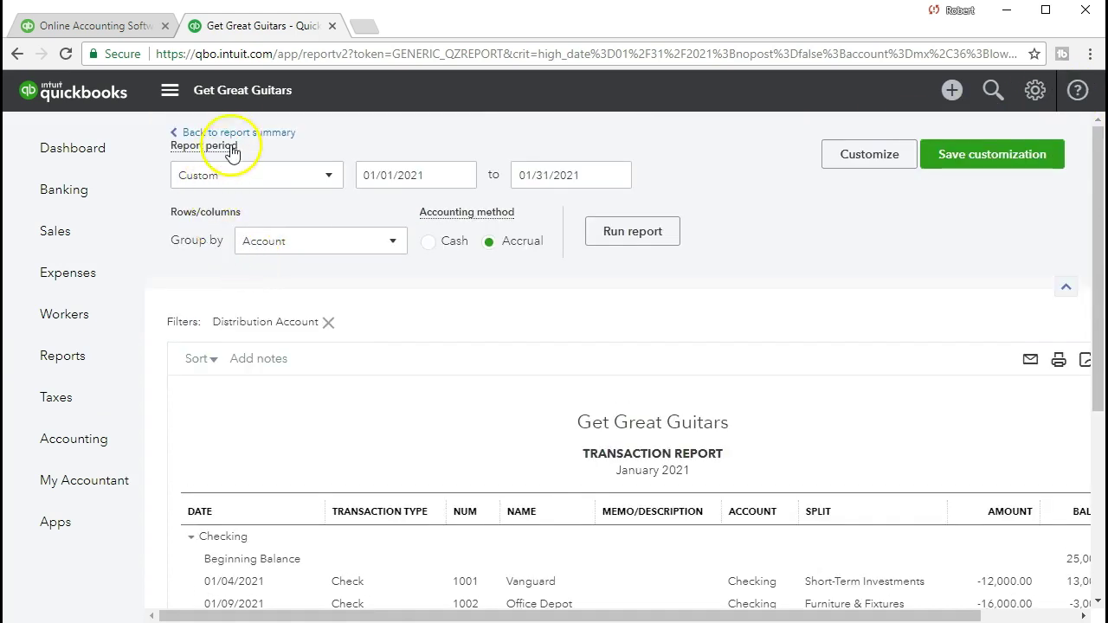
pyautogui.click(281, 134)
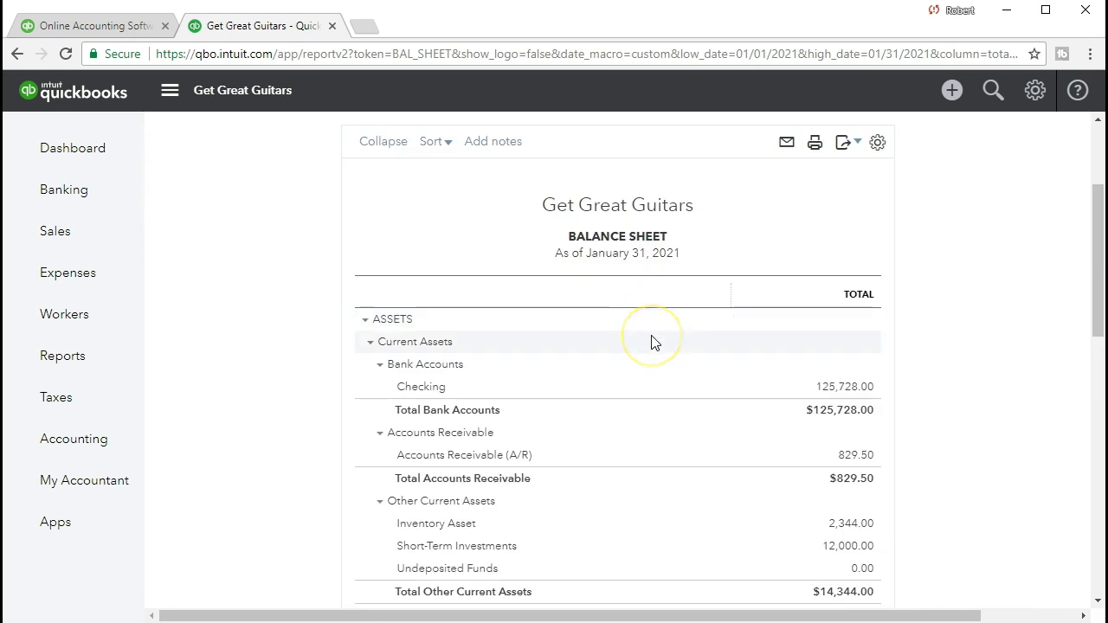
pyautogui.scroll(-1, 651, 342)
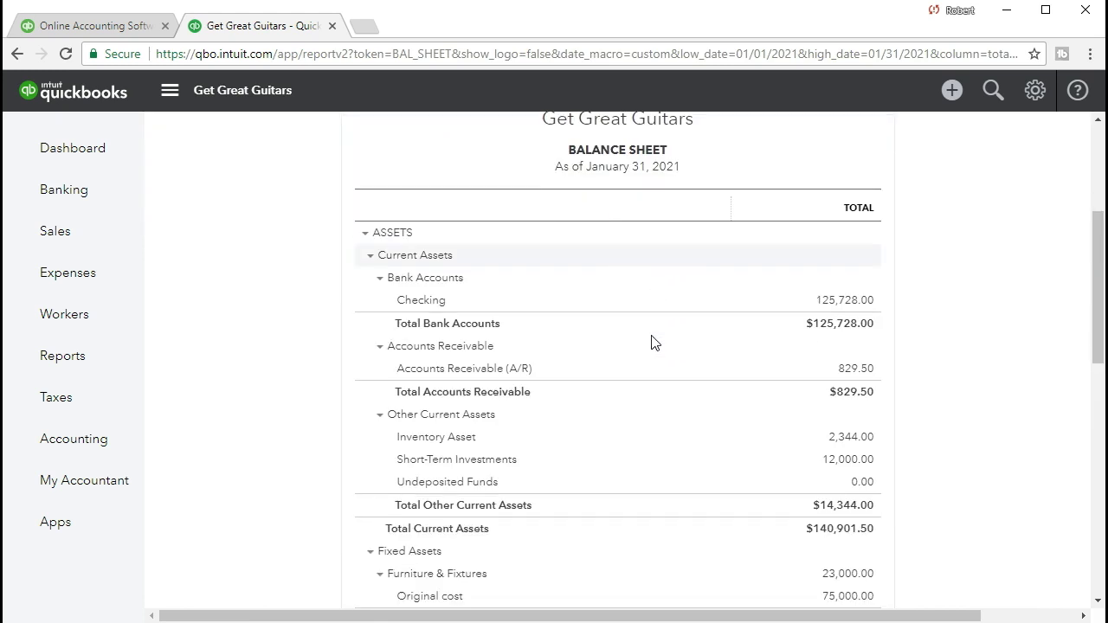
pyautogui.scroll(-1, 650, 342)
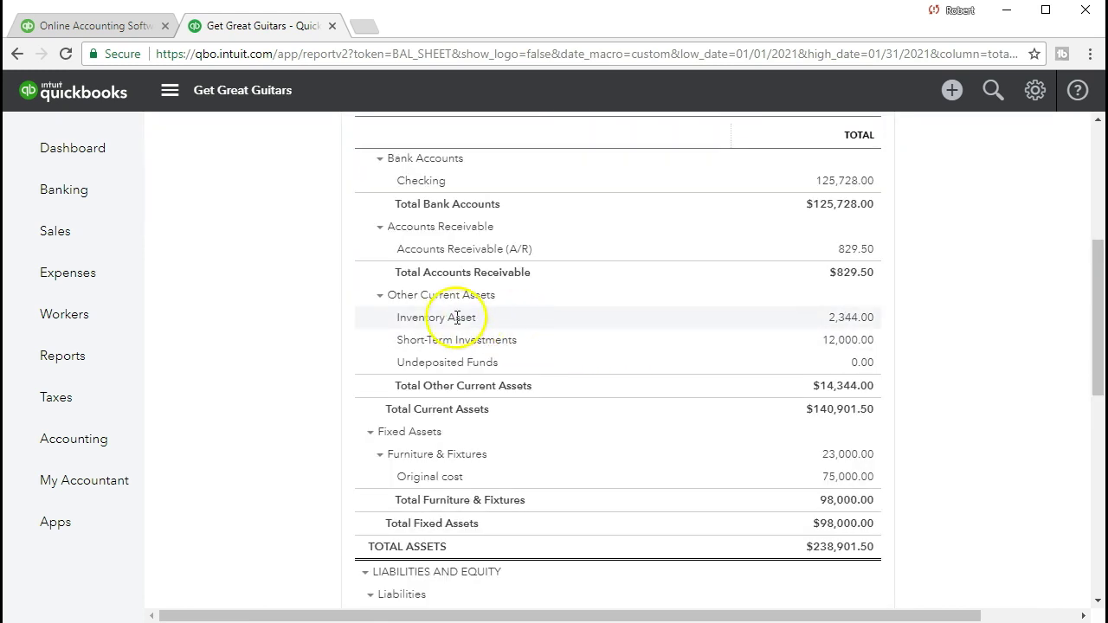
pyautogui.click(851, 318)
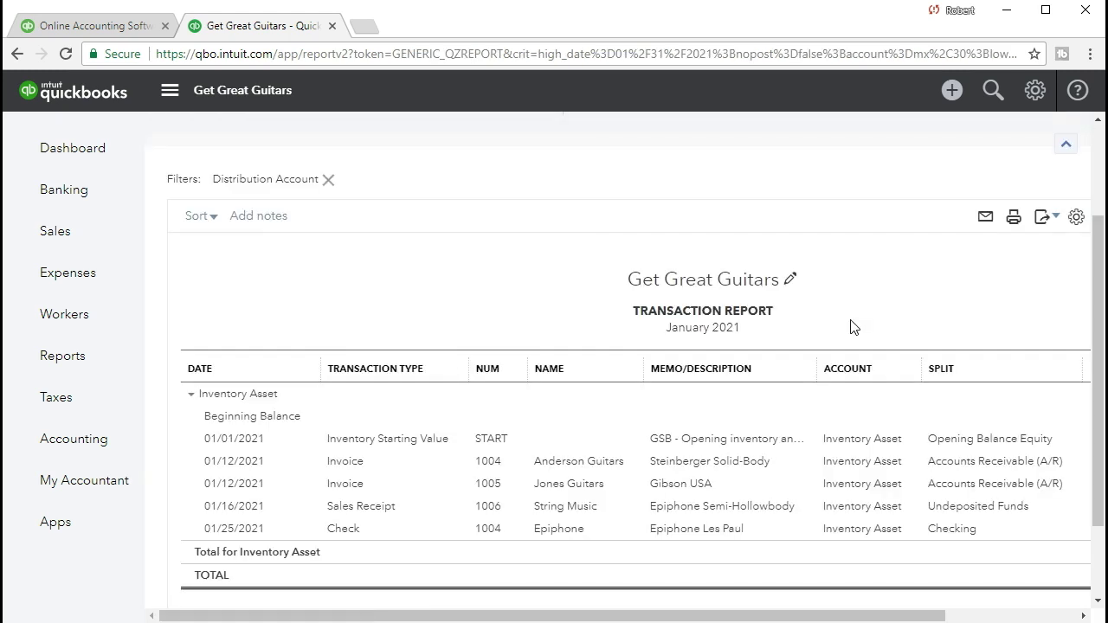
# Open the Epiphone check from its amount in the Inventory Asset transactions, review it, and close it
pyautogui.moveTo(816, 616); pyautogui.dragTo(920, 616)
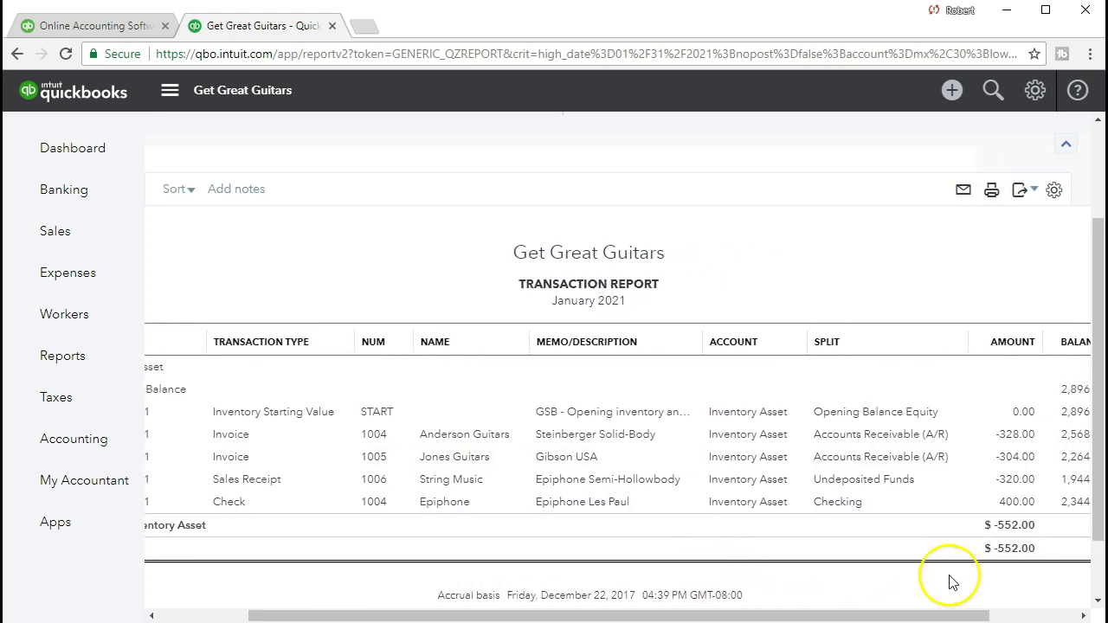
pyautogui.click(1004, 510)
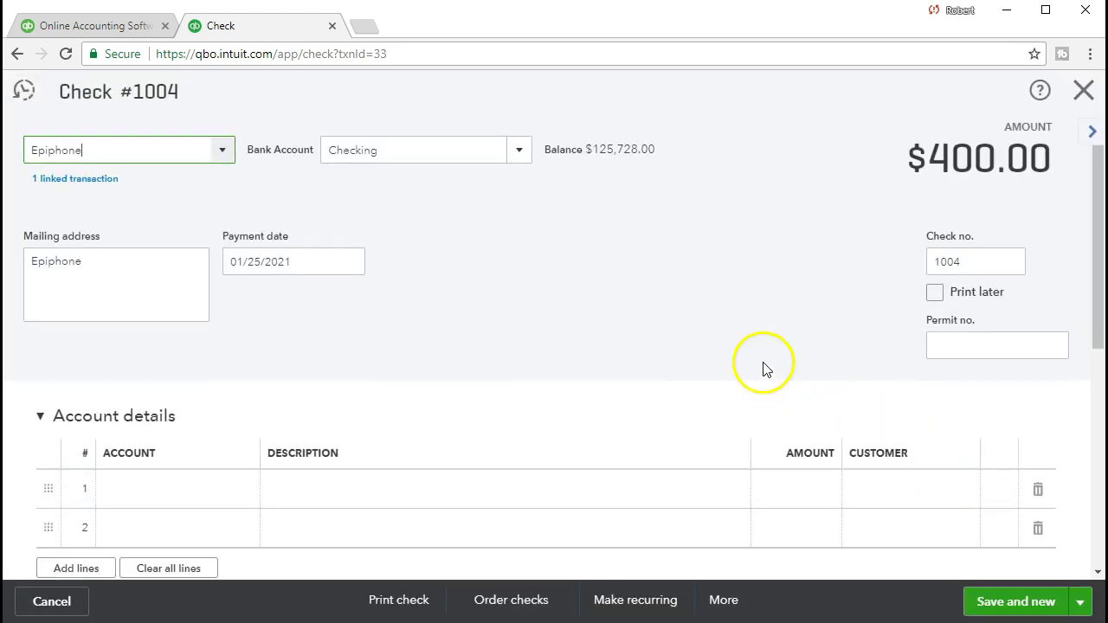
pyautogui.click(1082, 92)
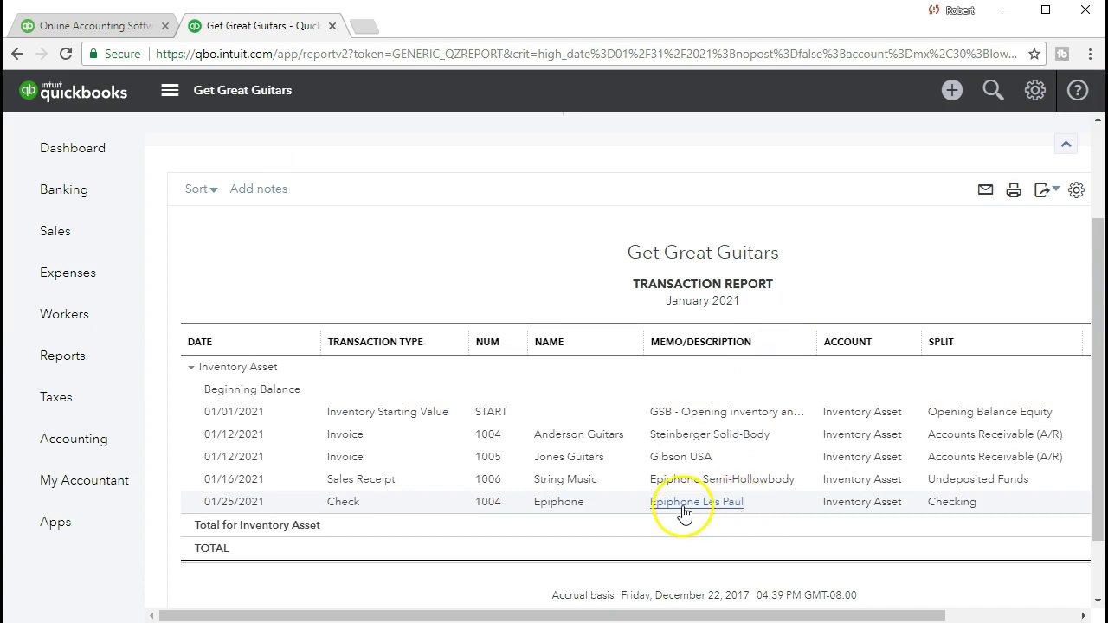
# Search the reports for "inventory" and open the Inventory Valuation Detail report
pyautogui.click(83, 371)
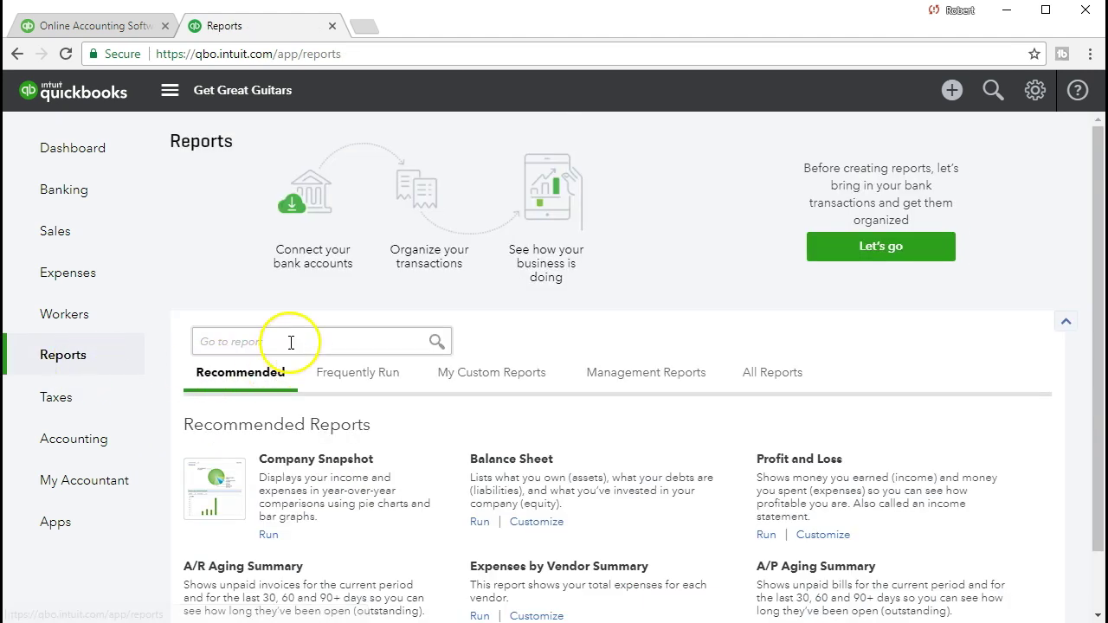
pyautogui.click(291, 341)
pyautogui.write('inven')
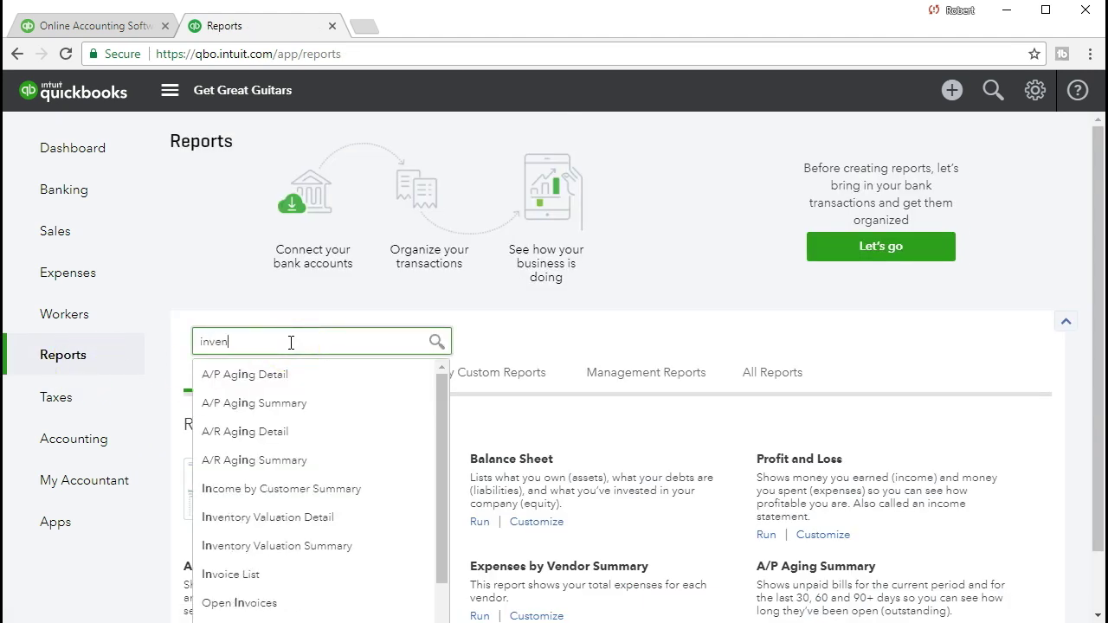
pyautogui.write('tory')
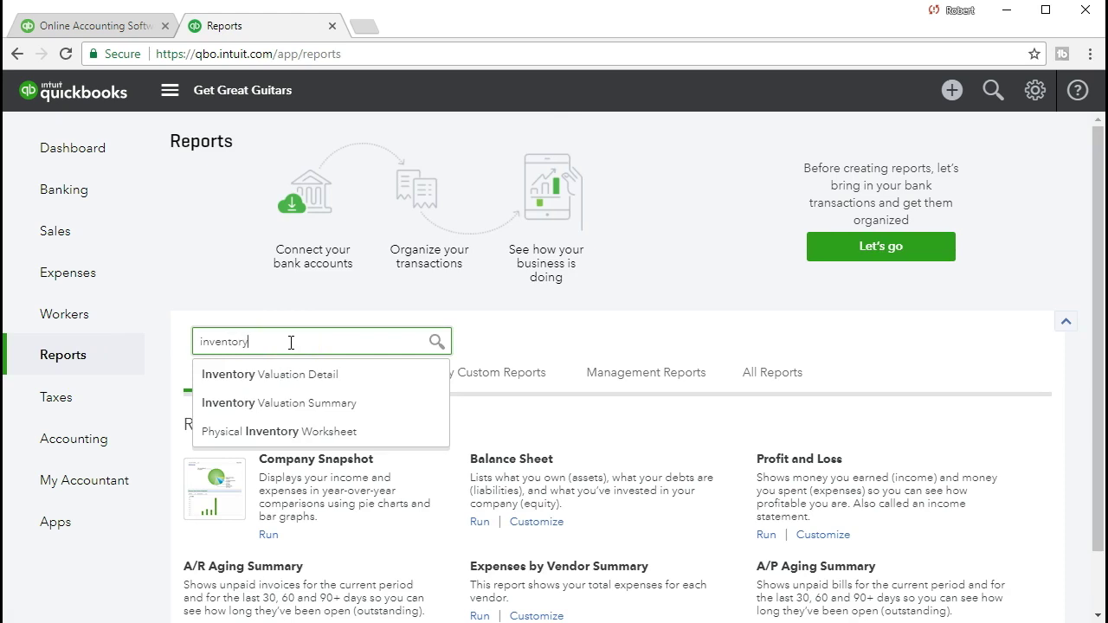
pyautogui.click(296, 379)
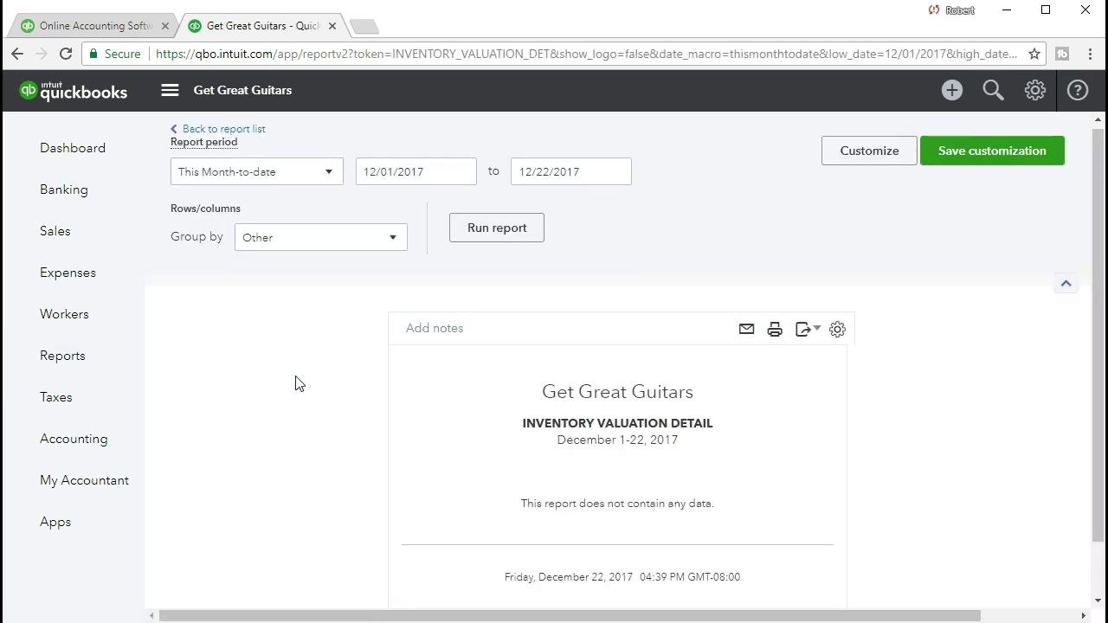
# Set the Inventory Valuation Detail report period to 01/01/2021 through 01/31/2021 and run the report
pyautogui.click(411, 171)
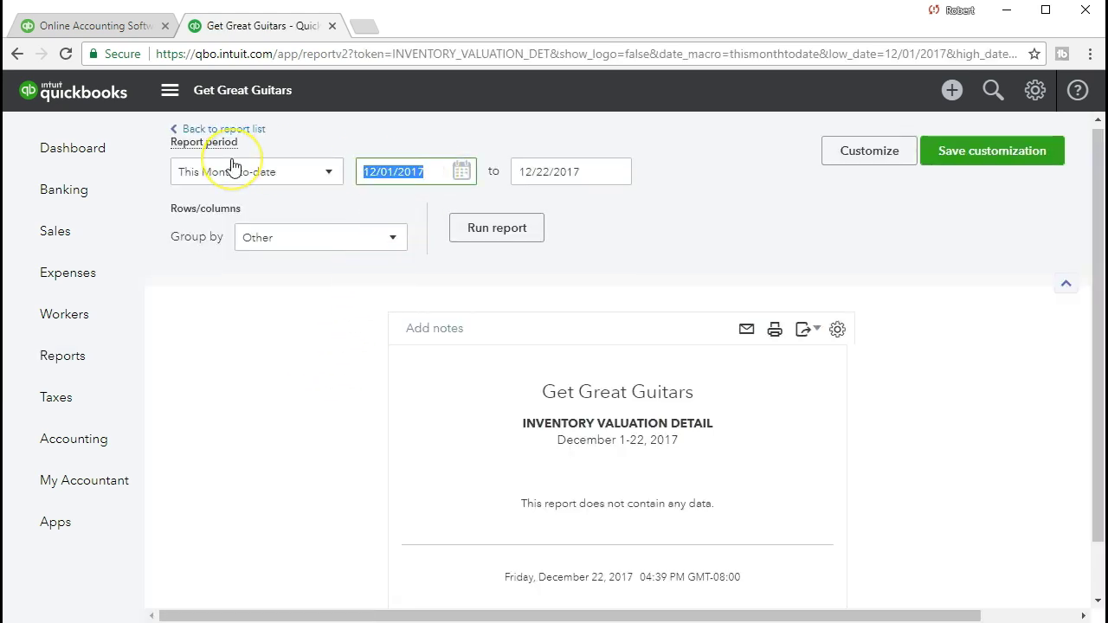
pyautogui.write('01/01/2021')
pyautogui.press('Tab')
pyautogui.write('01/31/2021')
pyautogui.press('Tab')
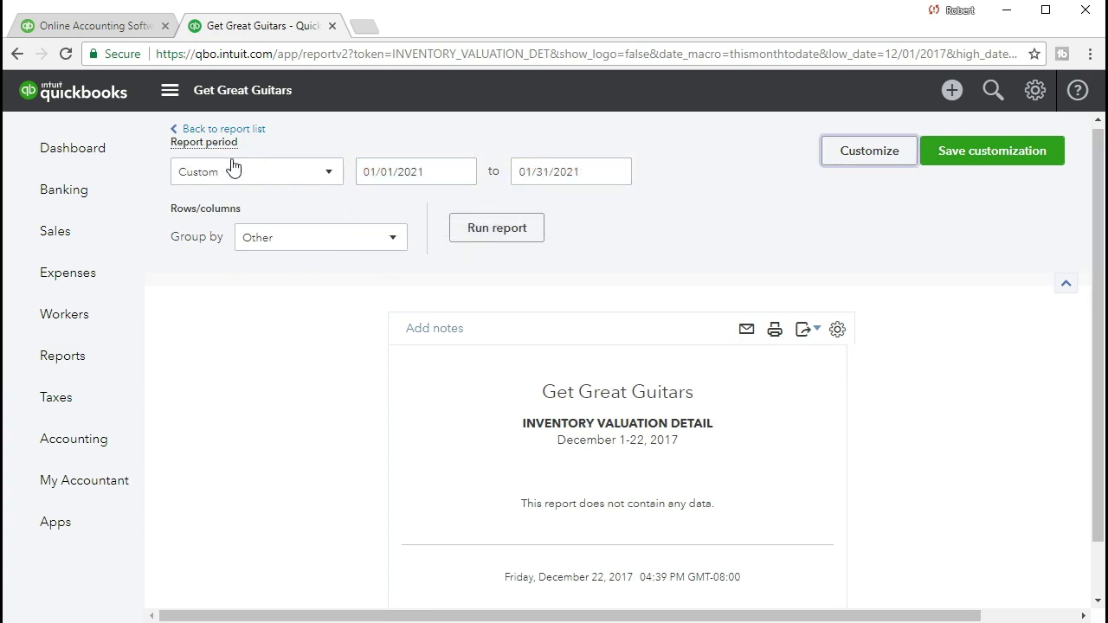
pyautogui.click(485, 229)
# Examine the quantities, FIFO costs and asset values per item in the Inventory Valuation Detail, especially the ELP item's Epiphone check
pyautogui.scroll(-3, 483, 233)
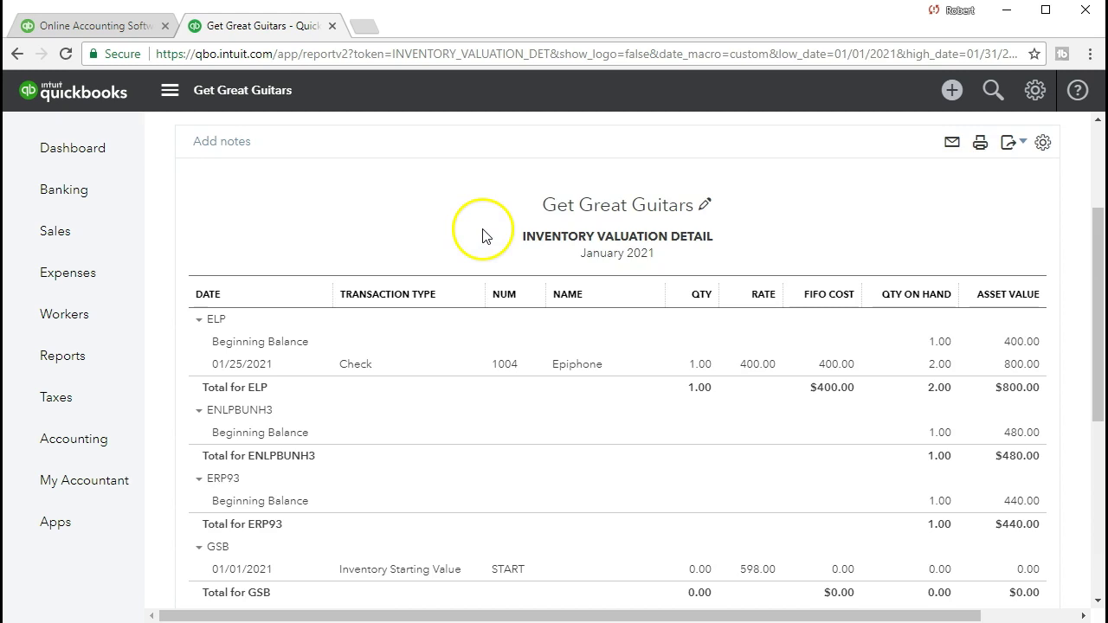
pyautogui.scroll(3, 461, 338)
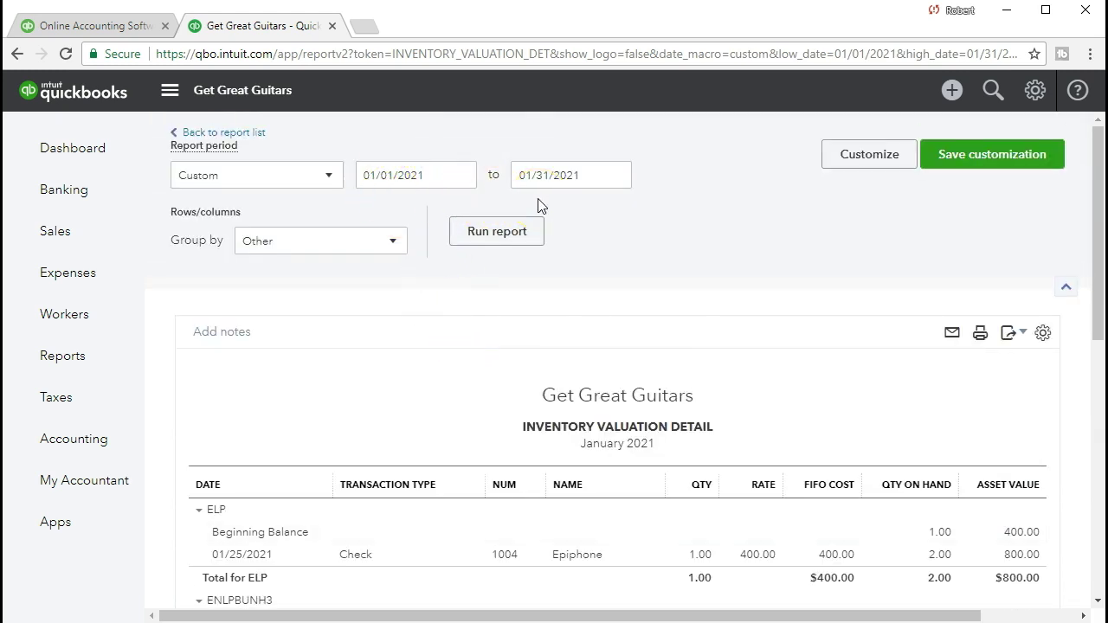
pyautogui.scroll(-3, 675, 286)
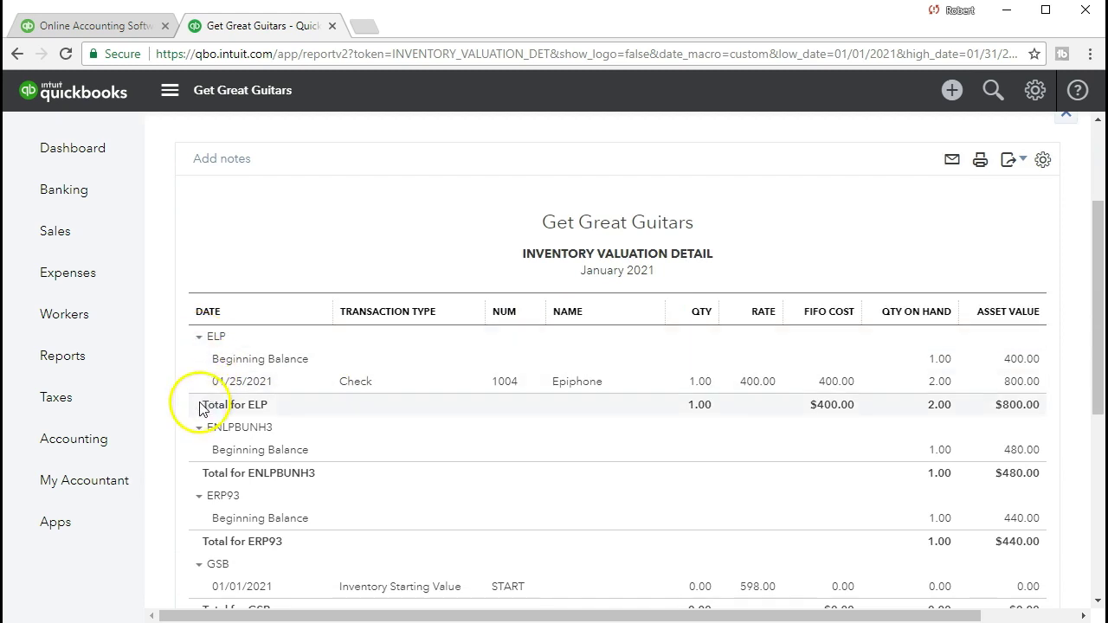
pyautogui.scroll(-5, 194, 425)
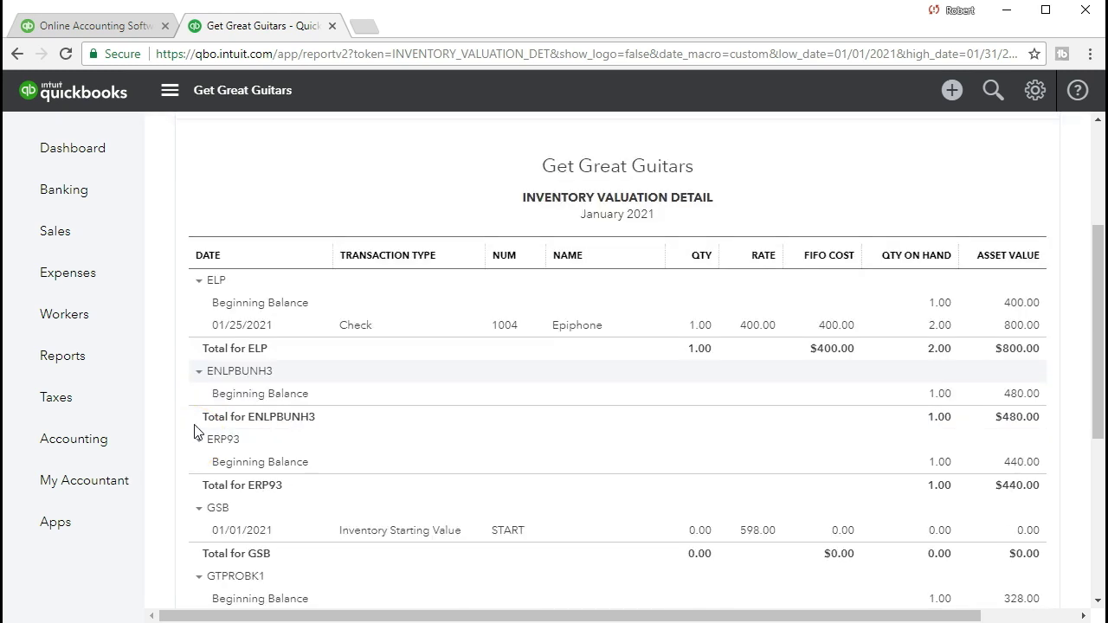
pyautogui.scroll(5, 194, 417)
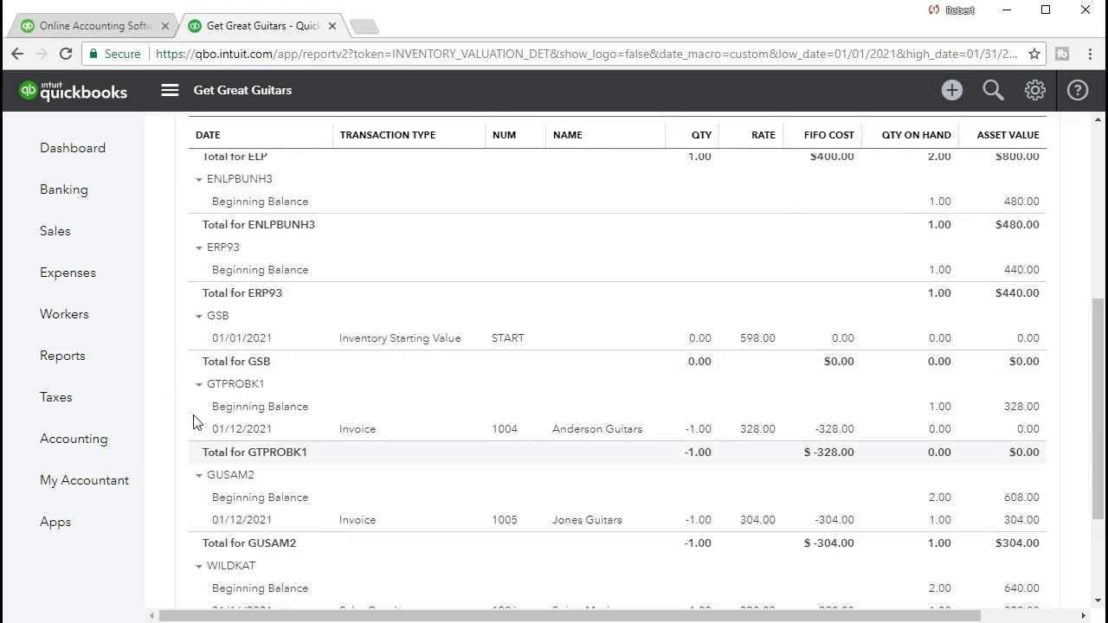
pyautogui.click(449, 399)
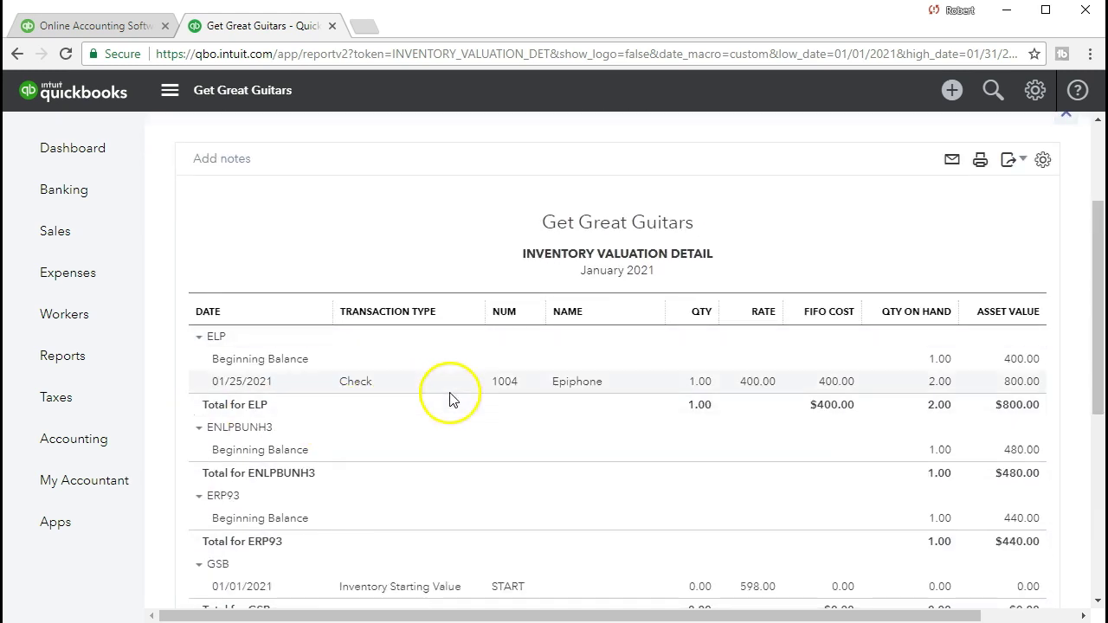
pyautogui.click(505, 386)
pyautogui.click(561, 384)
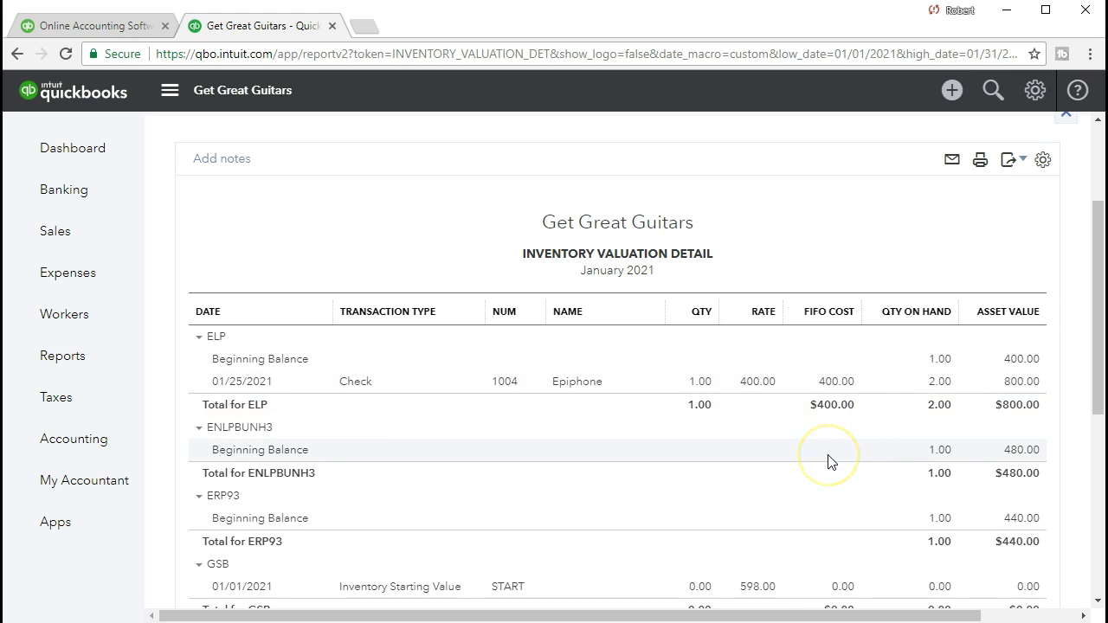
pyautogui.scroll(-1, 828, 461)
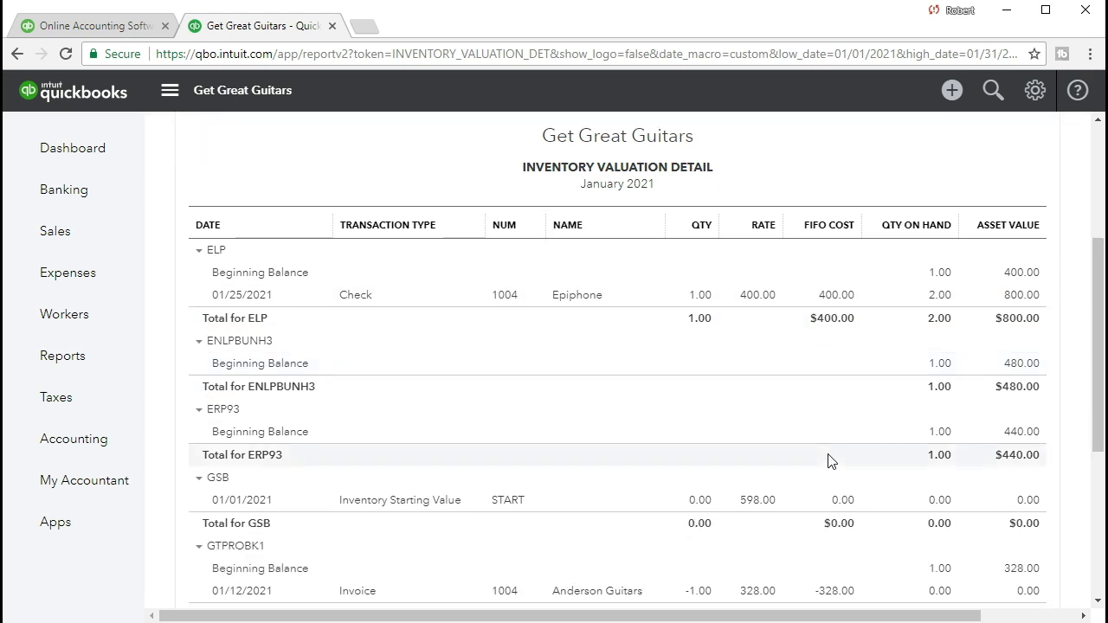
pyautogui.scroll(-2, 828, 460)
pyautogui.scroll(-1, 828, 461)
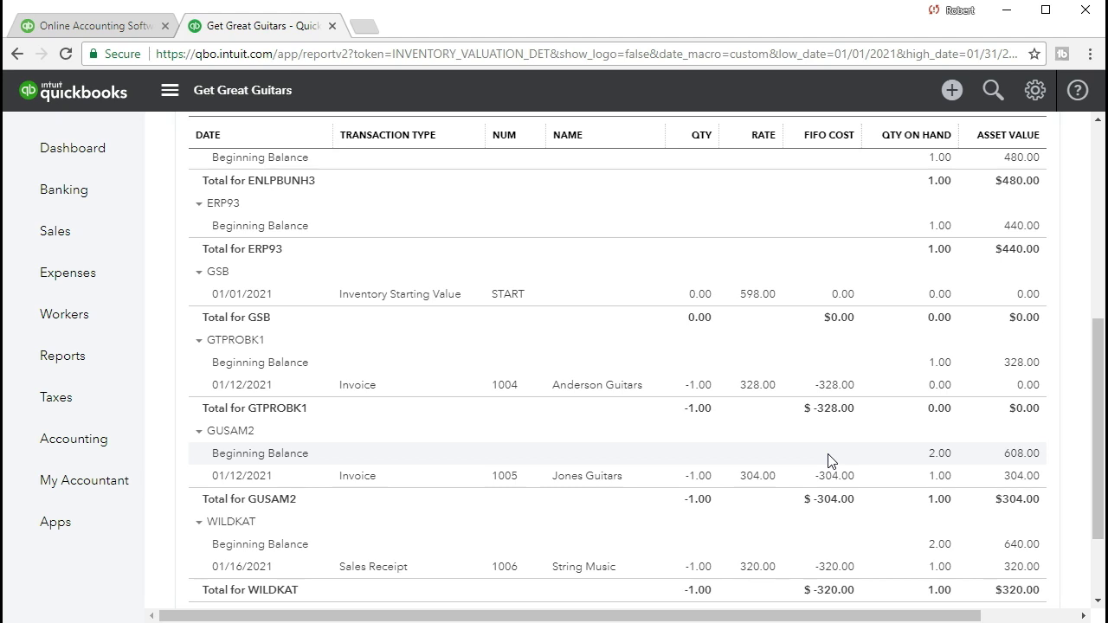
pyautogui.scroll(6, 828, 460)
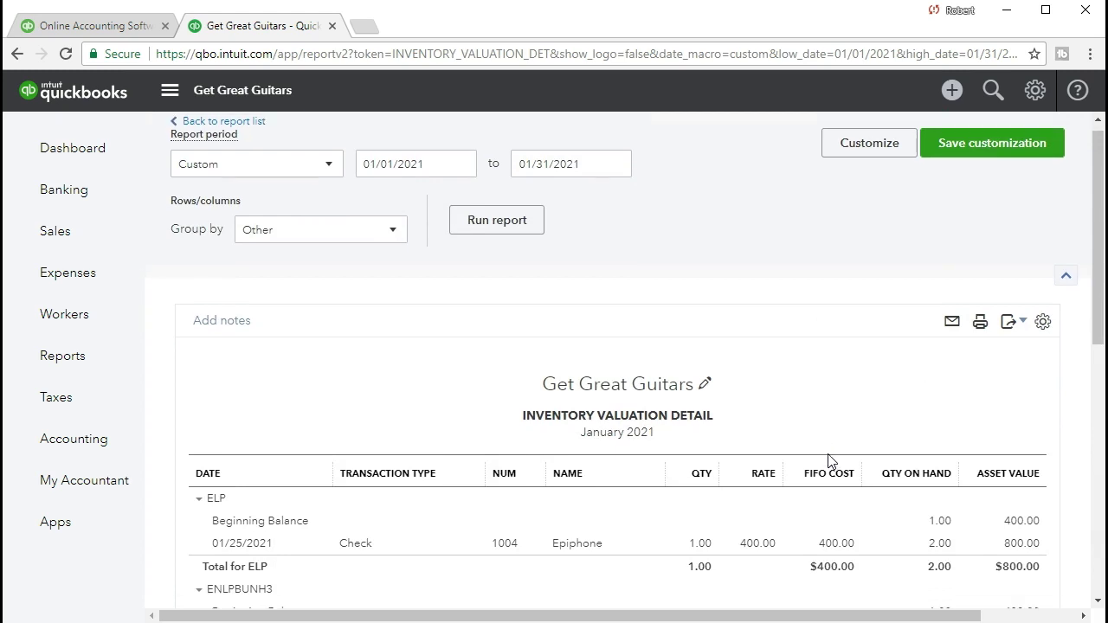
pyautogui.scroll(-6, 828, 460)
pyautogui.scroll(4, 712, 502)
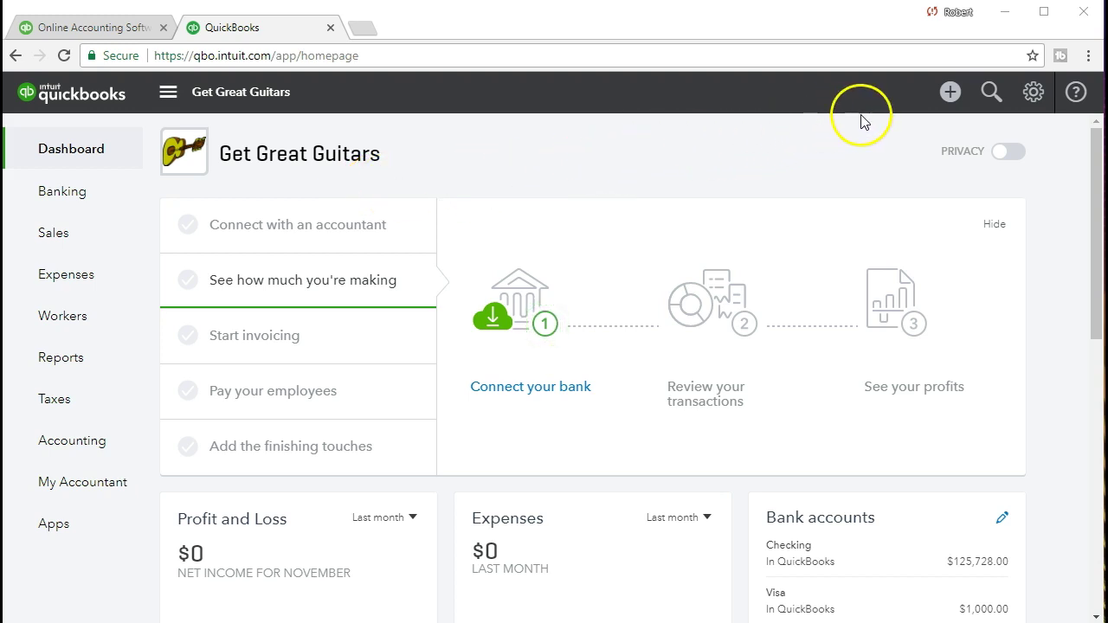
# Start a new check and choose the vendor Gibson as its payee, keeping Checking as the bank account
pyautogui.click(945, 100)
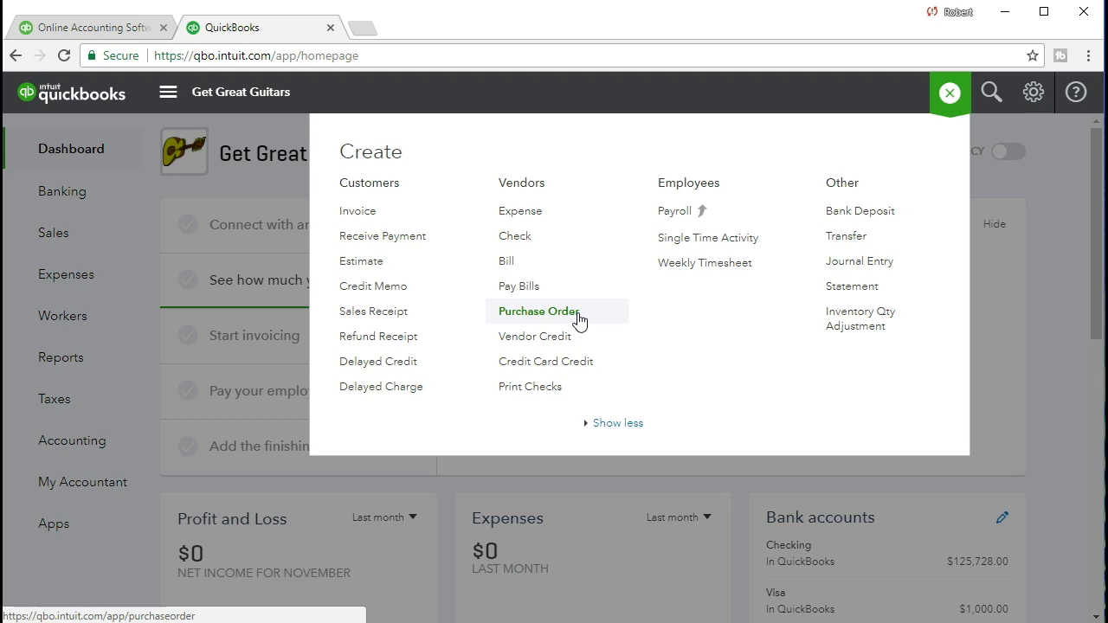
pyautogui.click(545, 320)
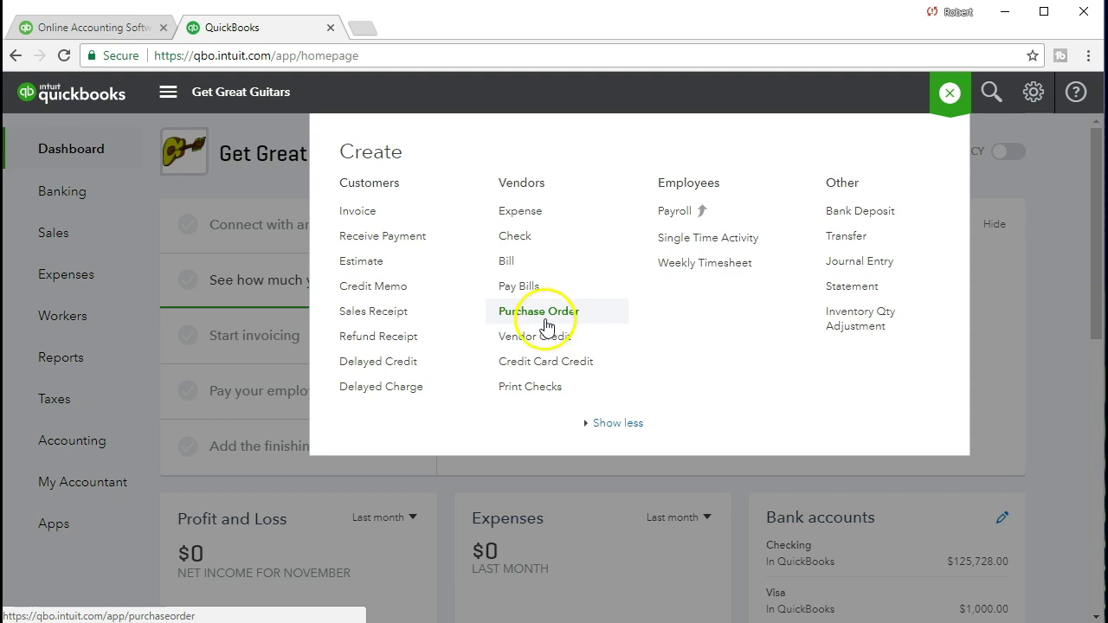
pyautogui.click(543, 236)
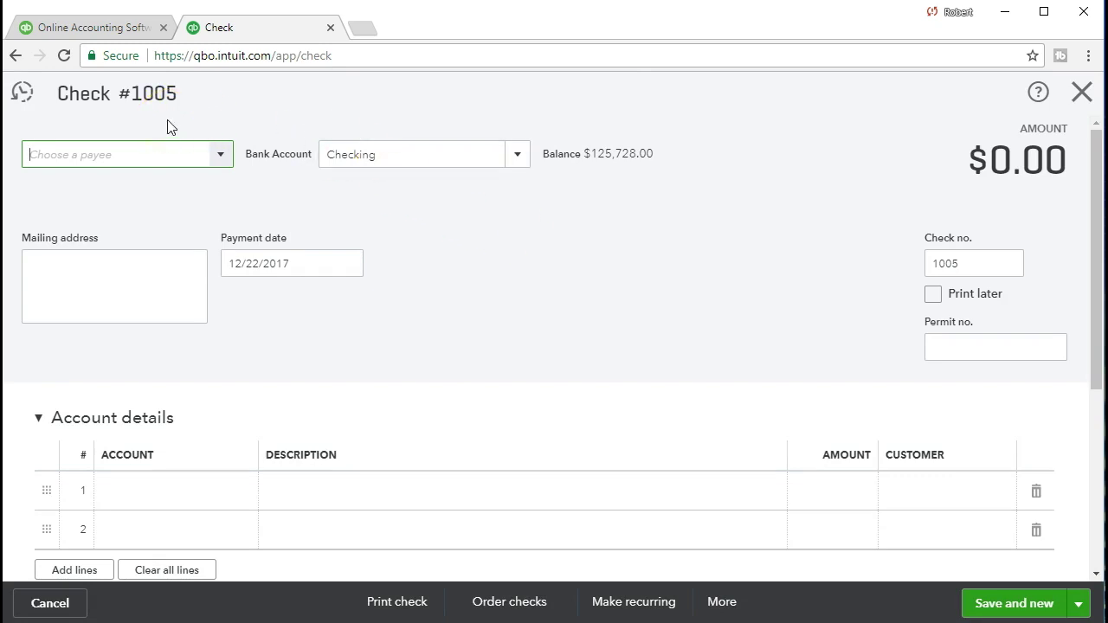
pyautogui.click(156, 156)
pyautogui.click(224, 161)
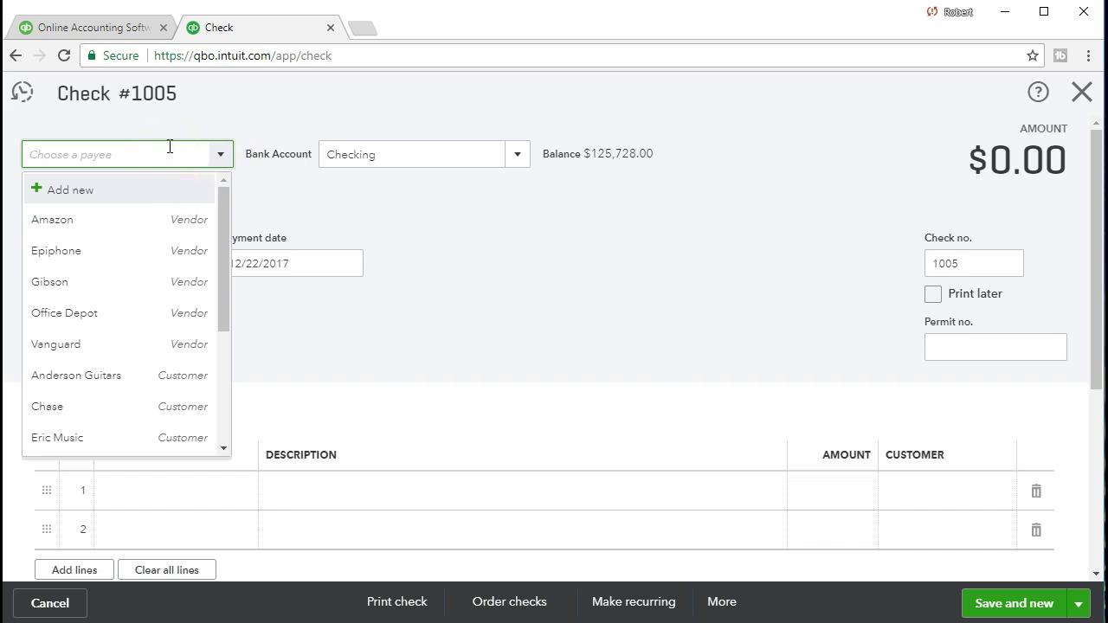
pyautogui.write('Gibson')
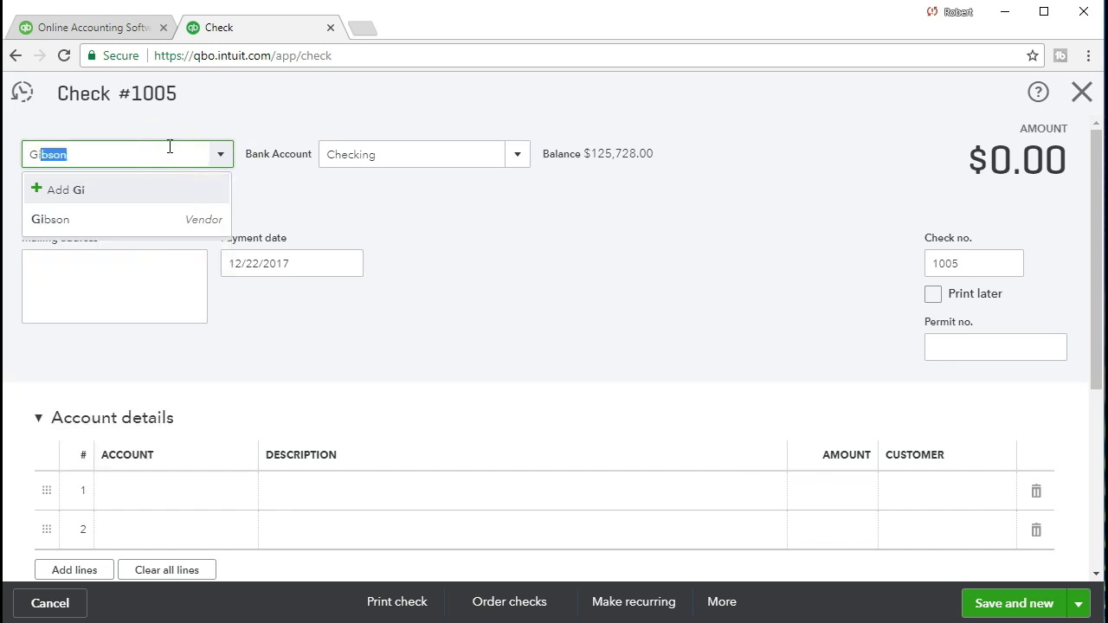
pyautogui.click(92, 219)
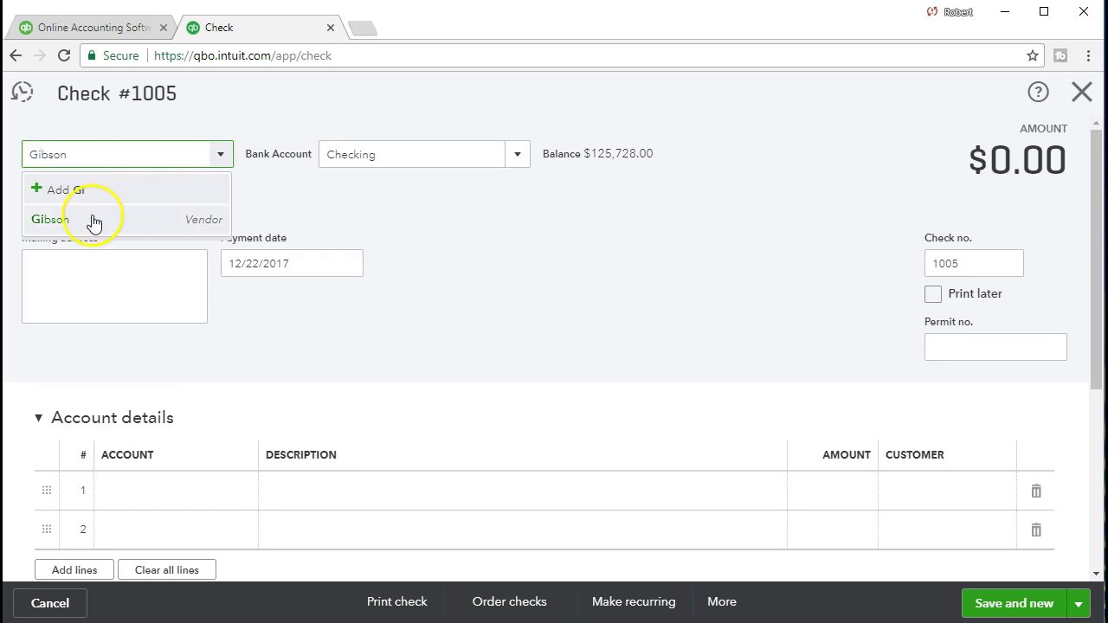
pyautogui.press('Tab')
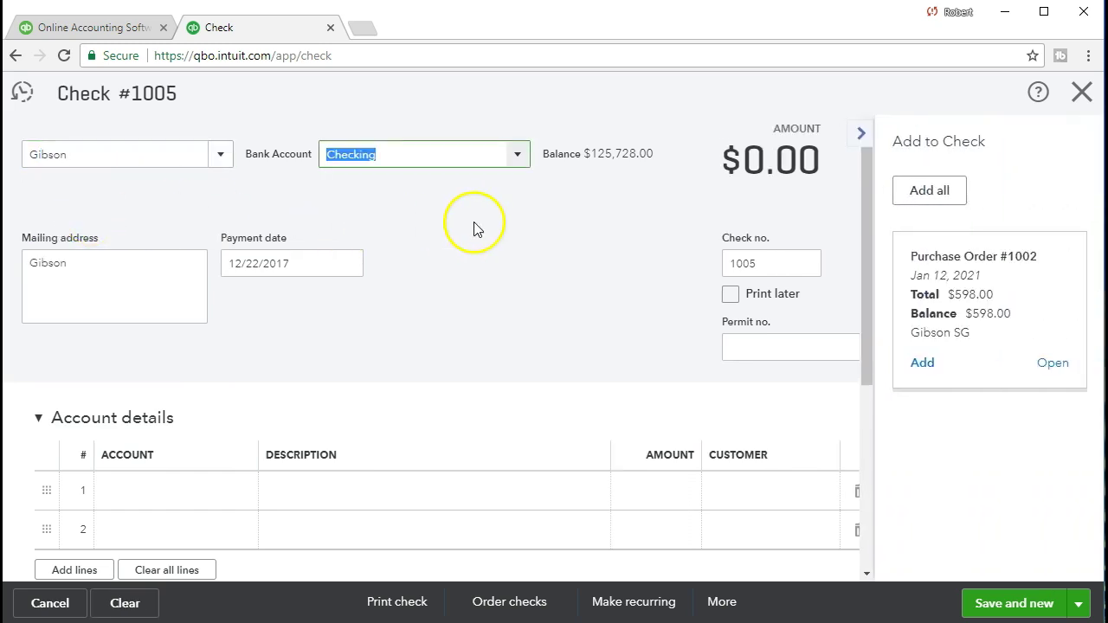
pyautogui.press('Tab')
# Set the Gibson check's payment date to 01/25/2021
pyautogui.click(118, 300)
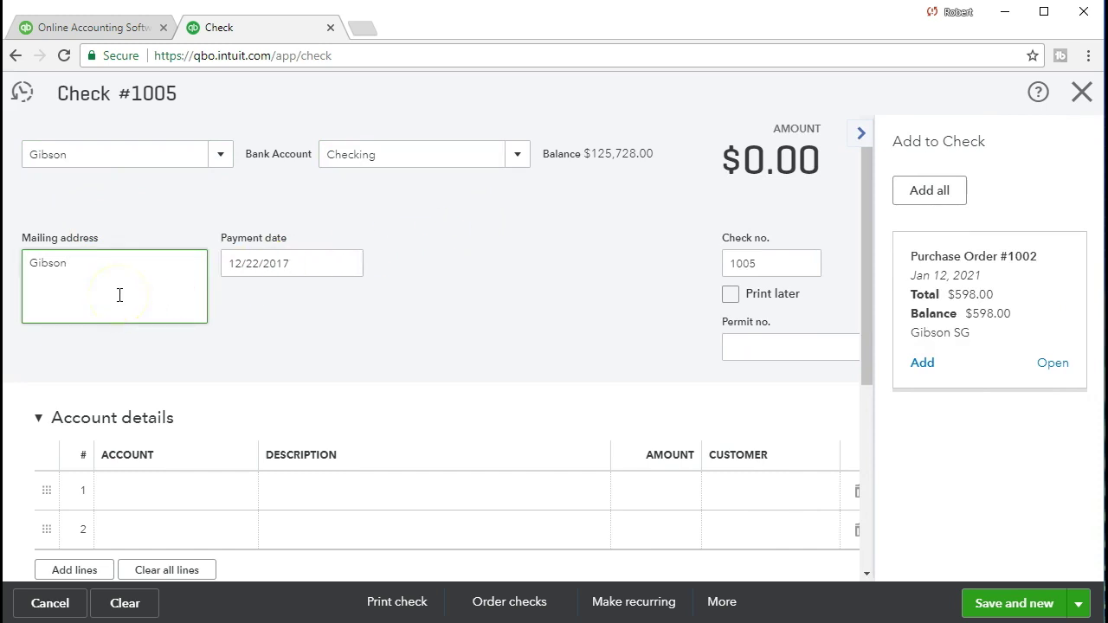
pyautogui.press('Tab')
pyautogui.click(303, 339)
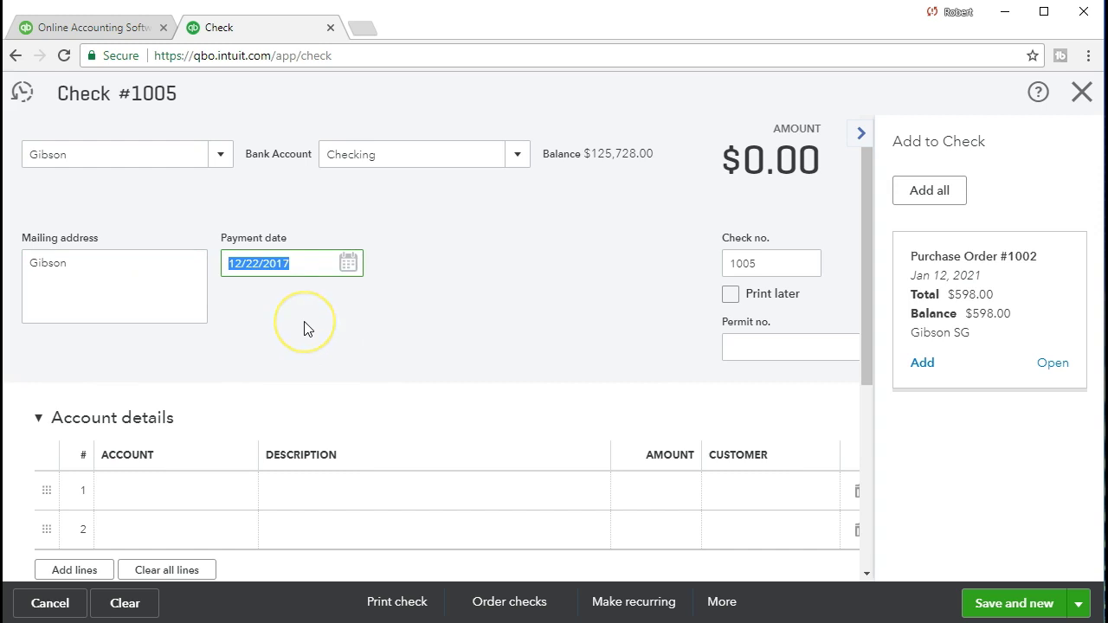
pyautogui.write('012521')
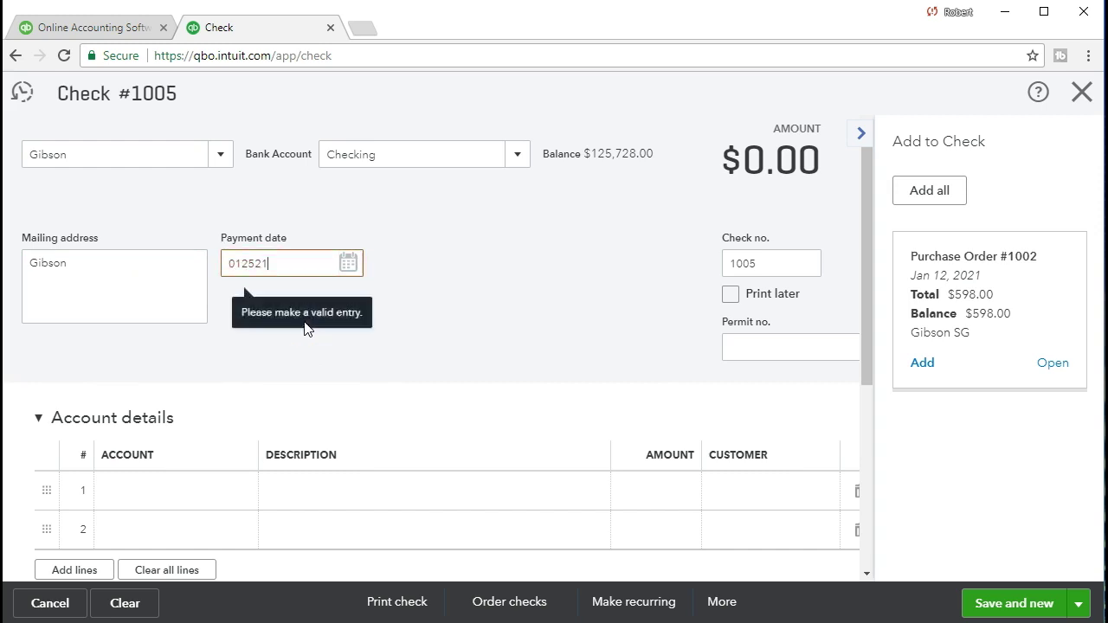
pyautogui.press('Tab')
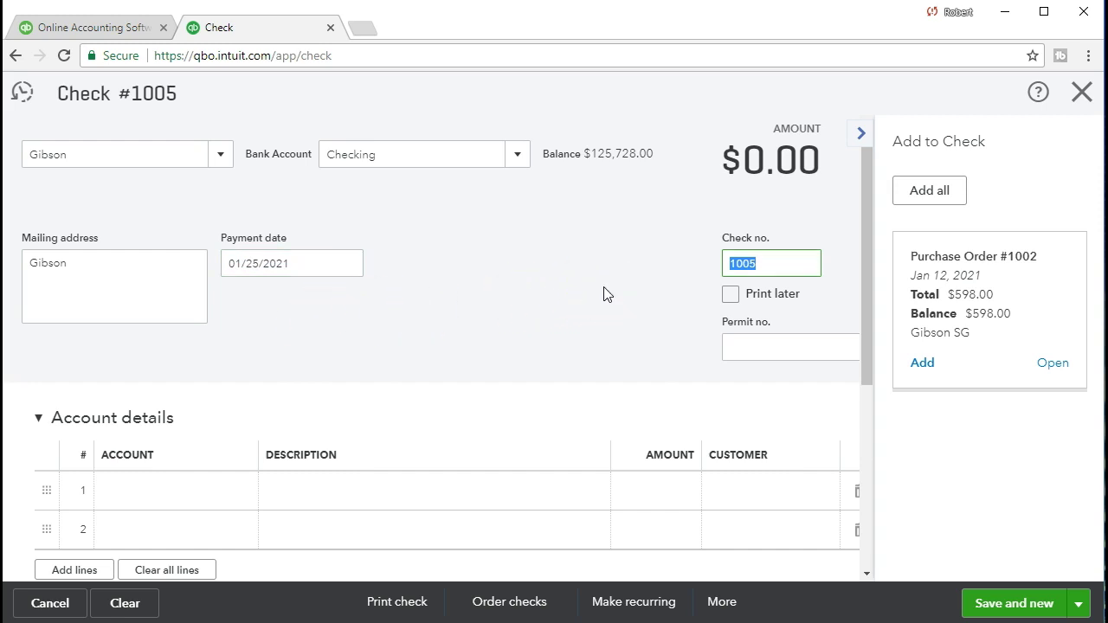
pyautogui.click(603, 294)
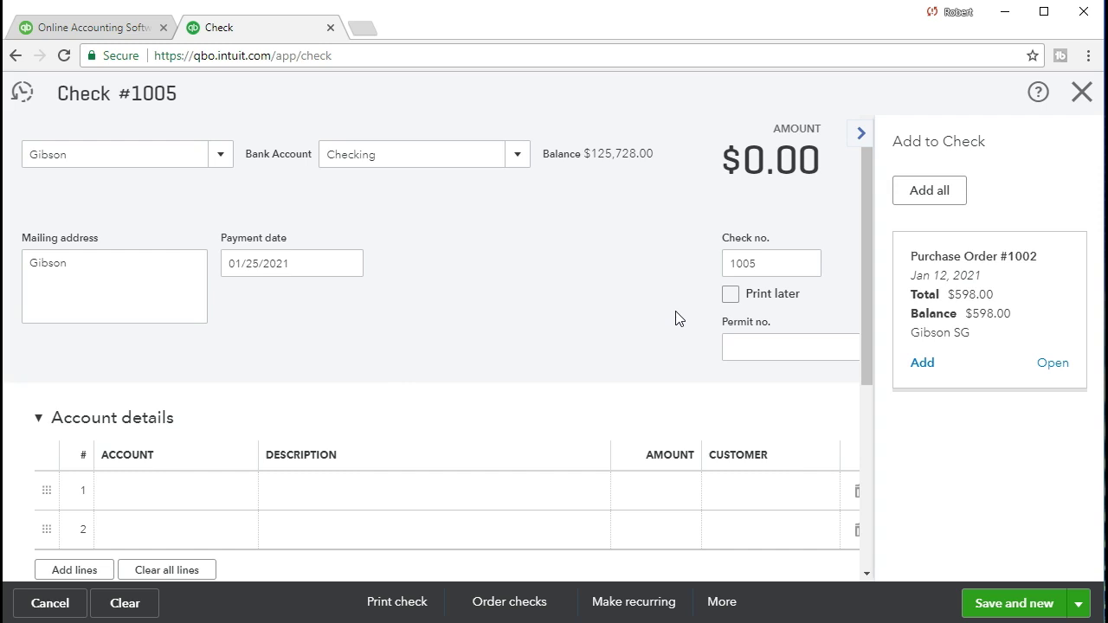
pyautogui.click(727, 302)
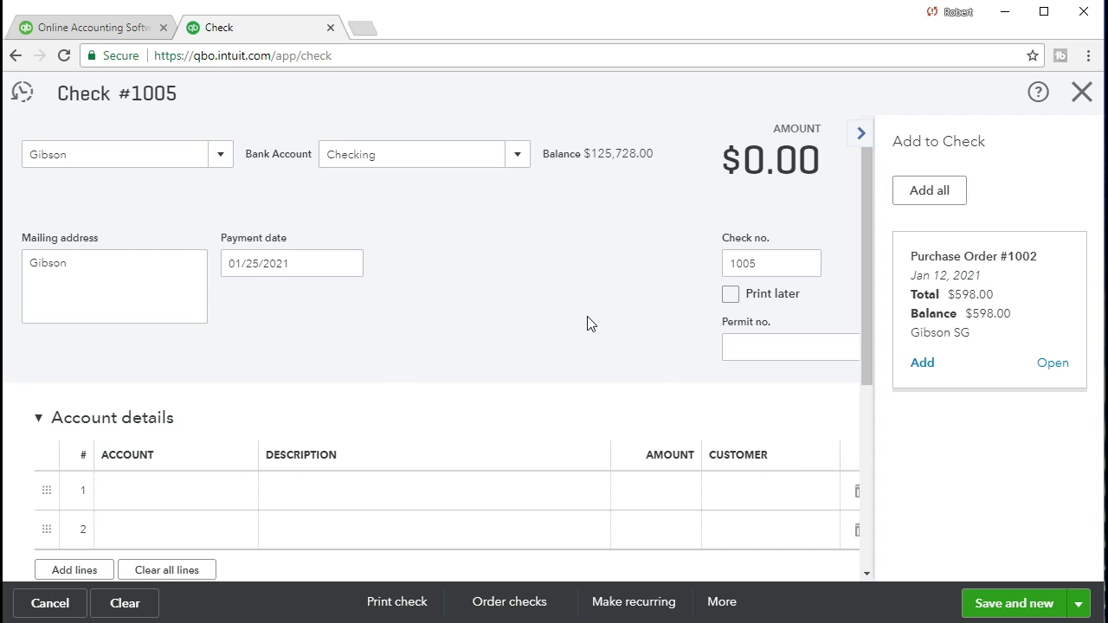
# Add Gibson's open purchase order to the check and look over the resulting item line
pyautogui.click(921, 363)
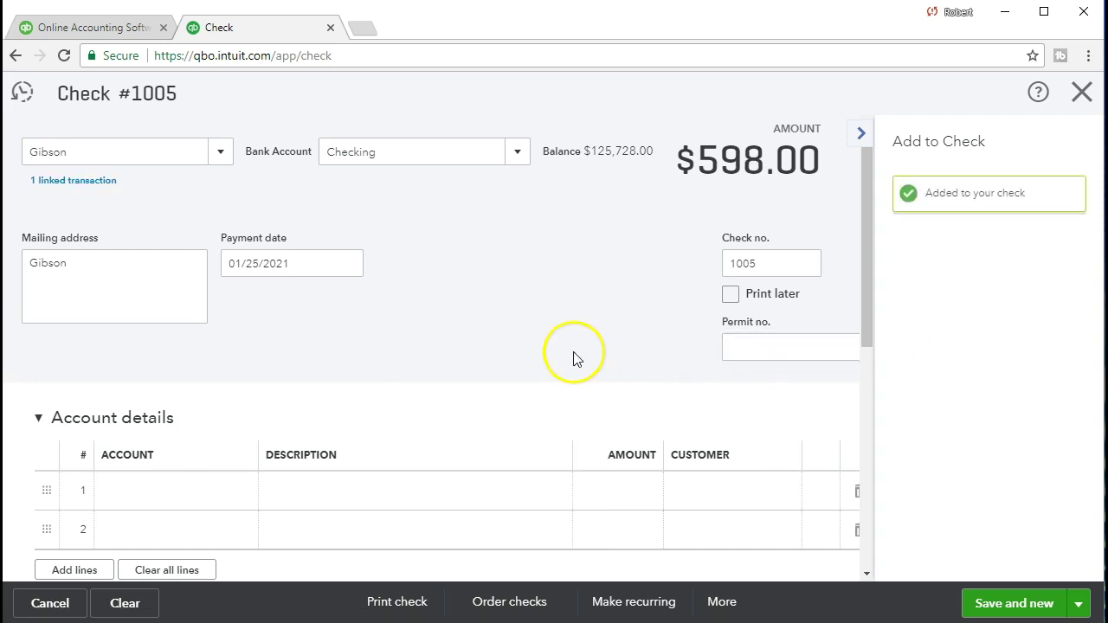
pyautogui.scroll(-1, 577, 359)
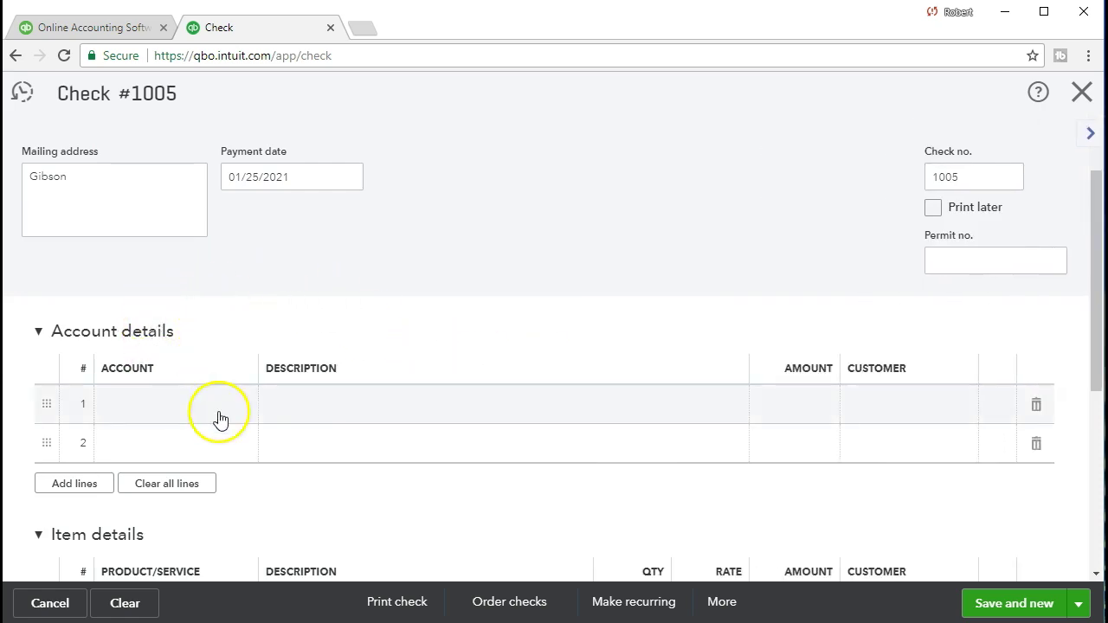
pyautogui.scroll(-2, 459, 346)
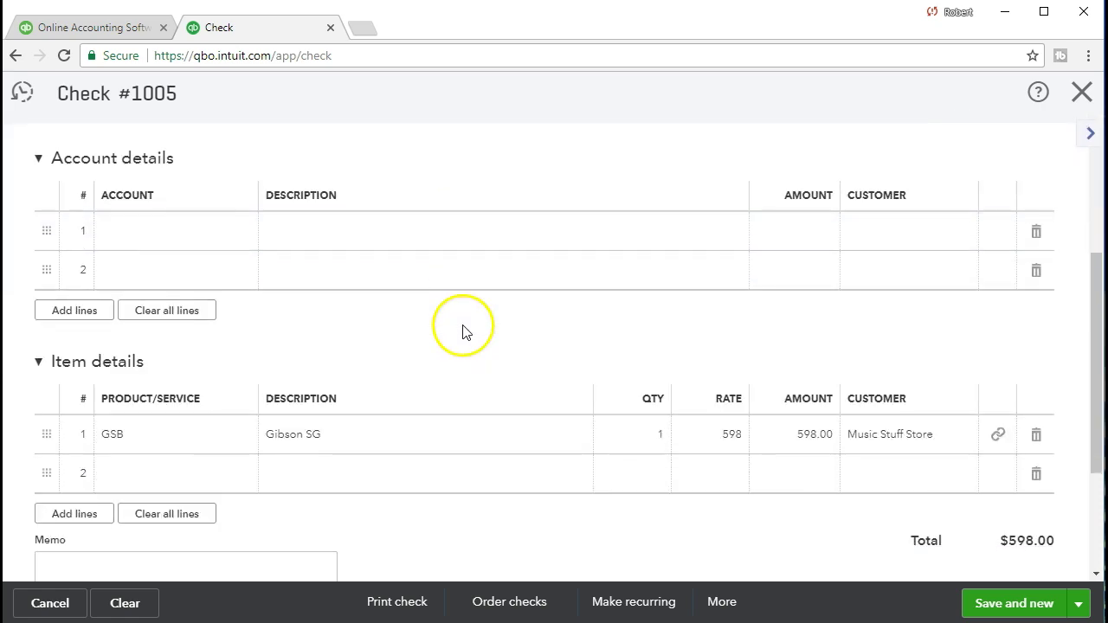
pyautogui.scroll(-1, 433, 329)
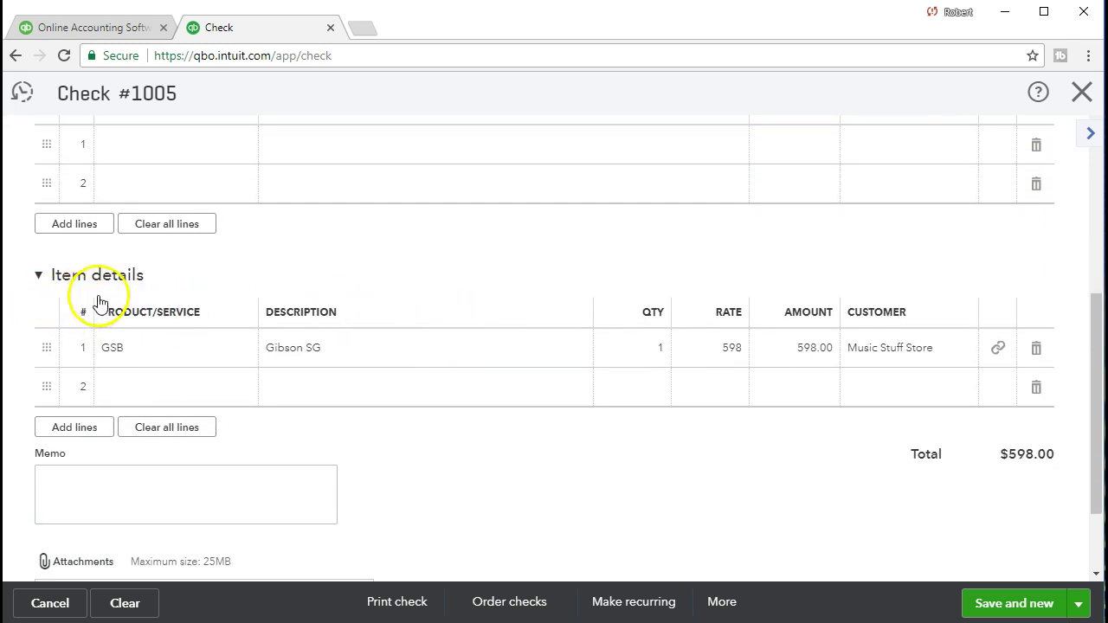
# Review the Gibson check's header and item details, save it, and close the blank check form
pyautogui.scroll(1, 173, 311)
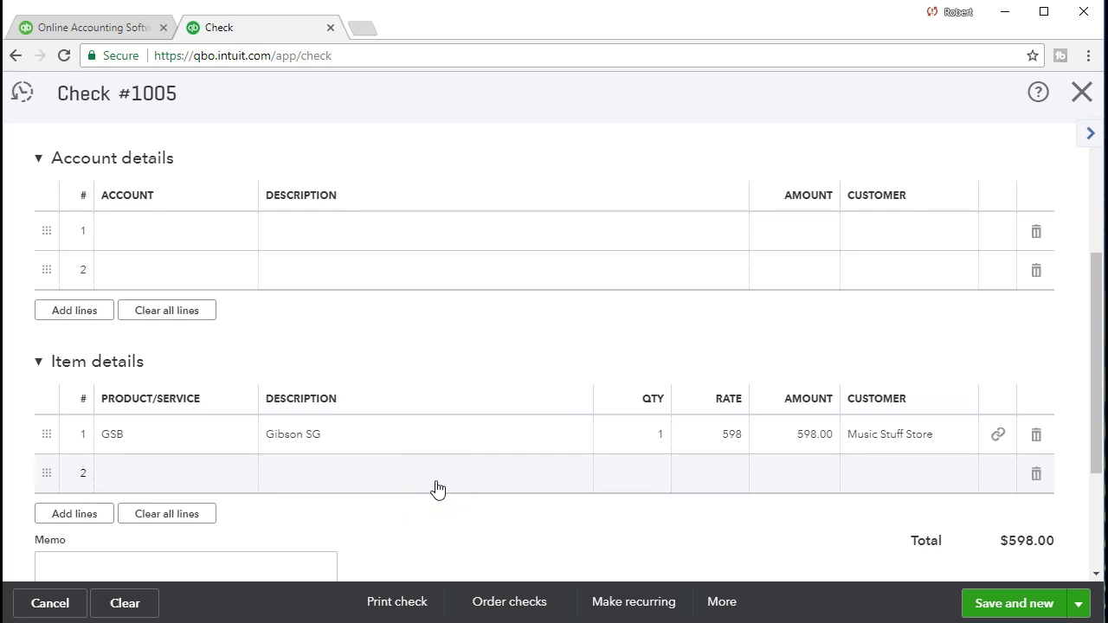
pyautogui.scroll(3, 437, 489)
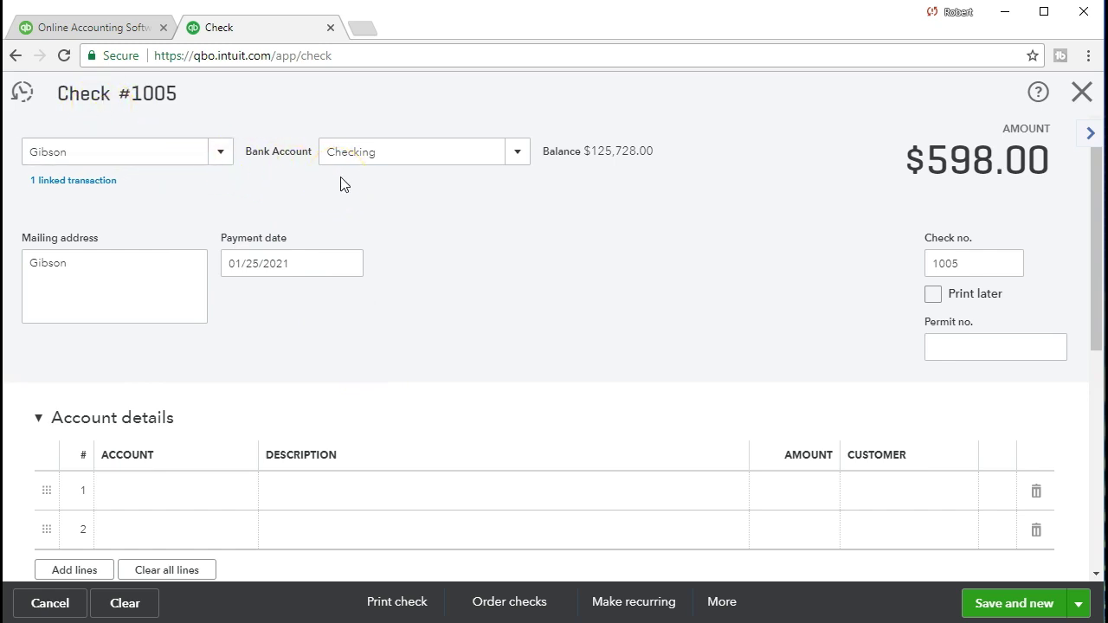
pyautogui.scroll(-4, 499, 282)
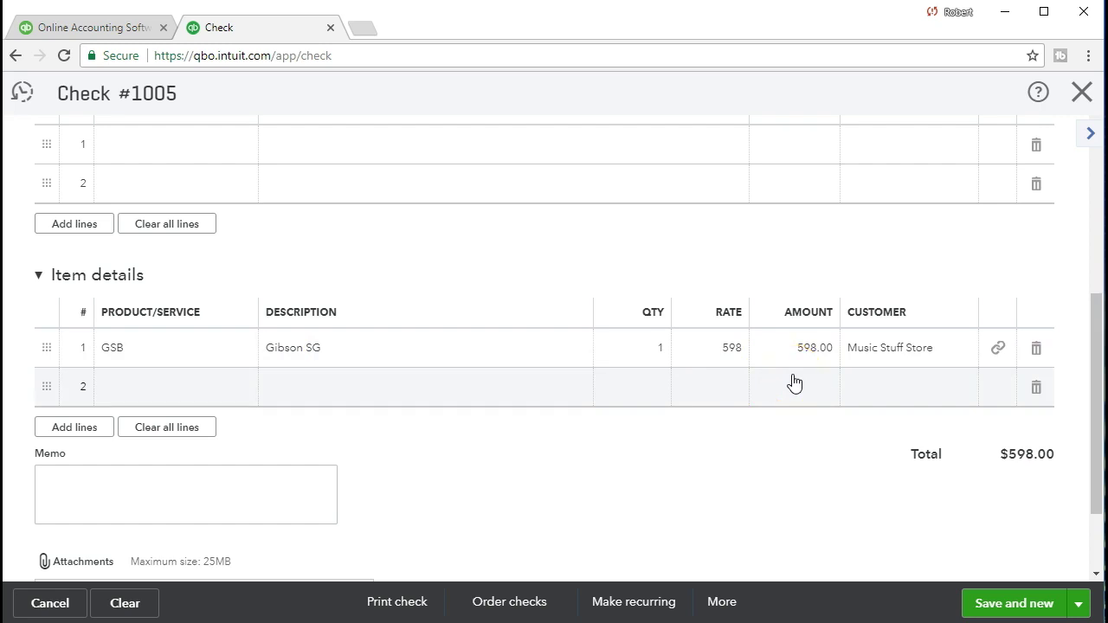
pyautogui.click(973, 613)
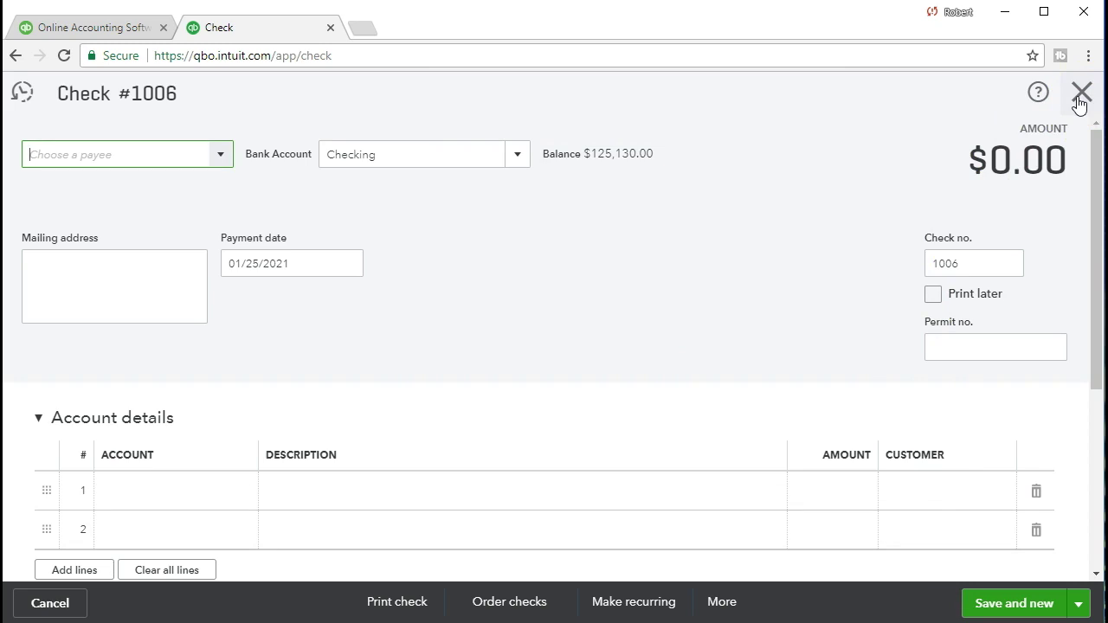
pyautogui.click(1079, 97)
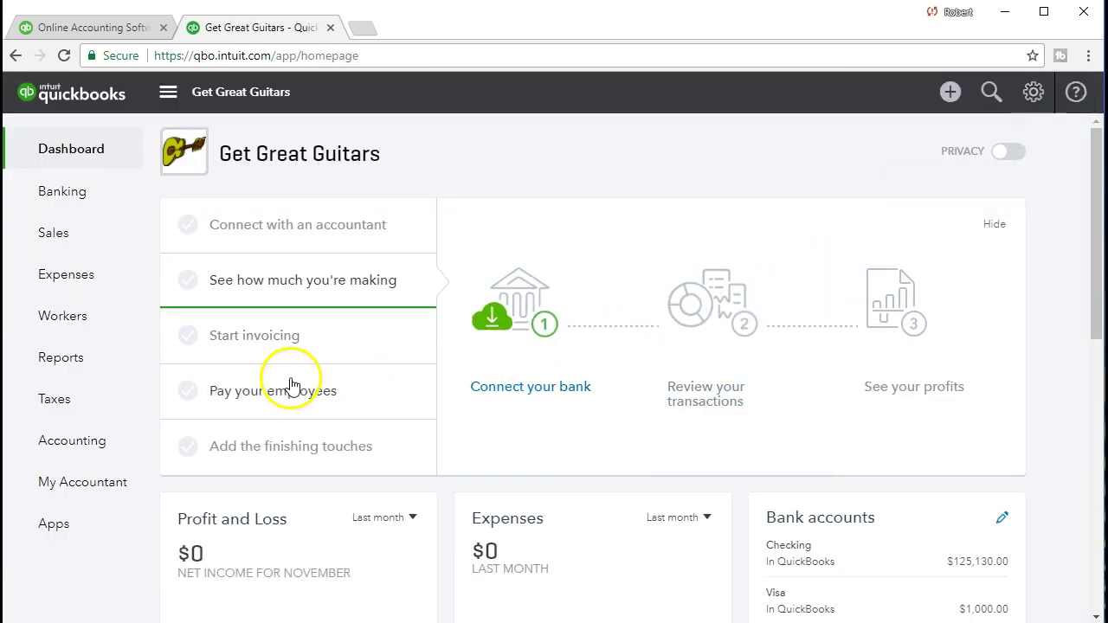
# Search the reports for "bal" and open the Balance Sheet report
pyautogui.click(102, 363)
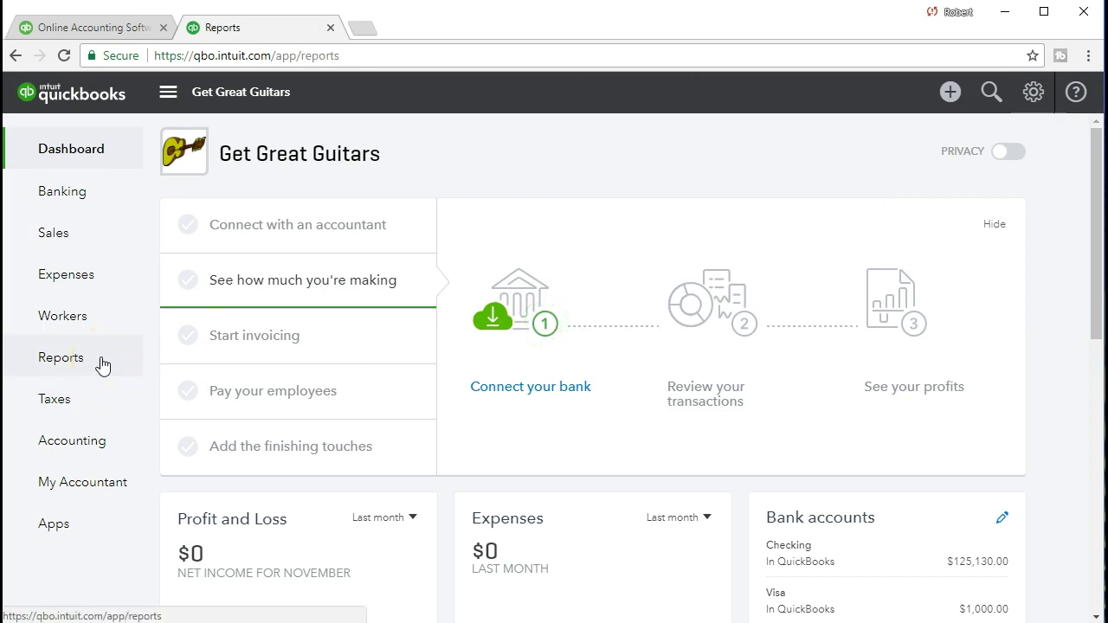
pyautogui.click(228, 347)
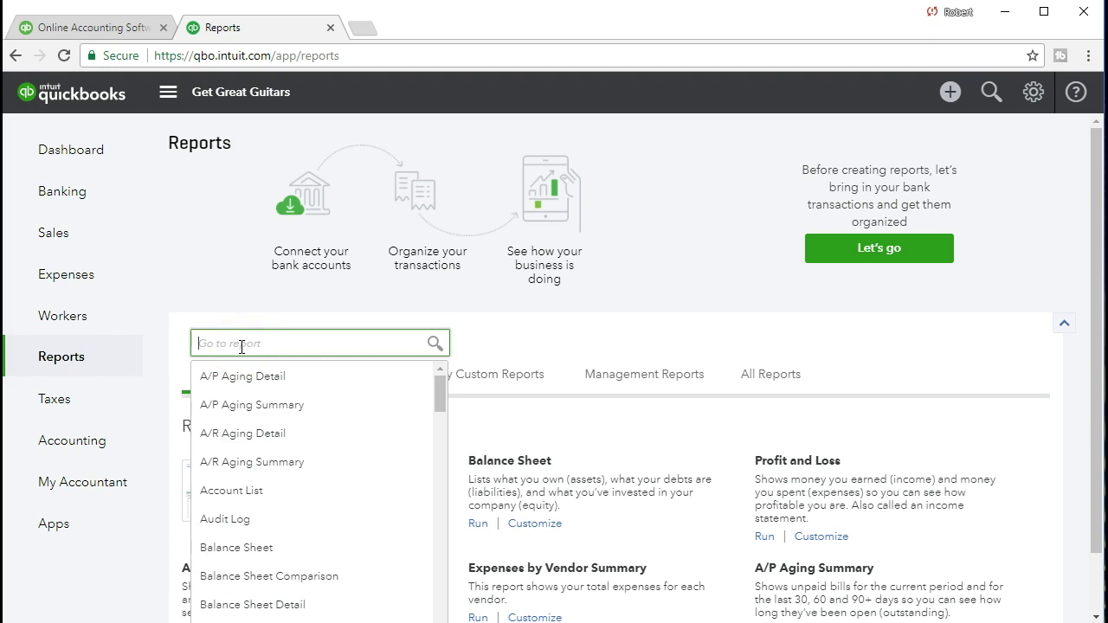
pyautogui.write('bal')
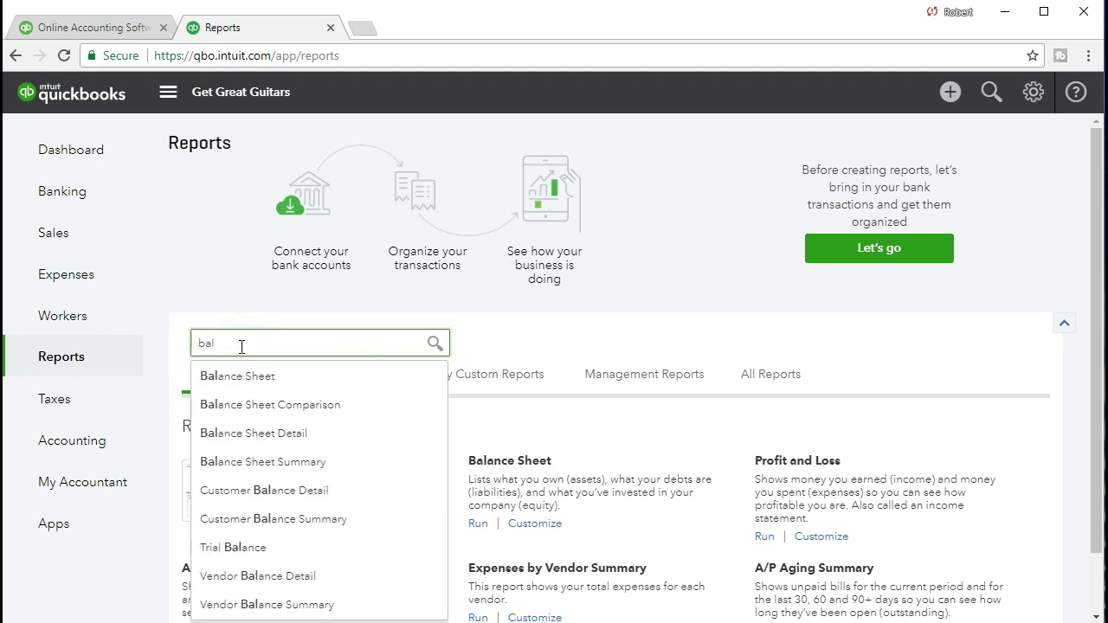
pyautogui.click(291, 378)
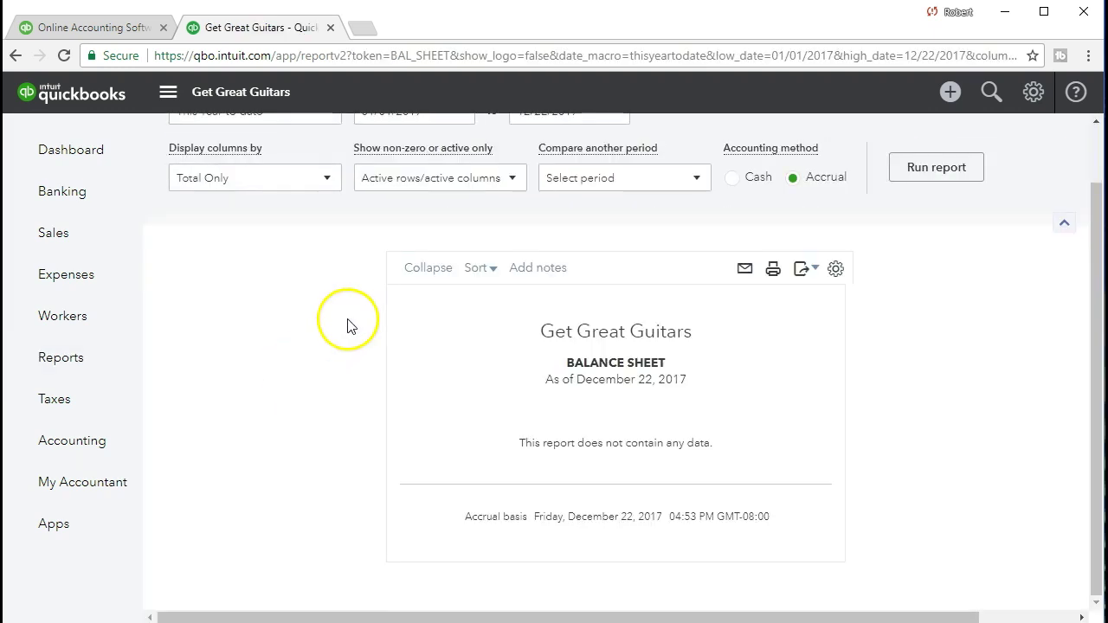
# Set the Balance Sheet report period to 01/01/2021 through 01/31/2021 and run the report
pyautogui.moveTo(444, 178); pyautogui.dragTo(321, 178)
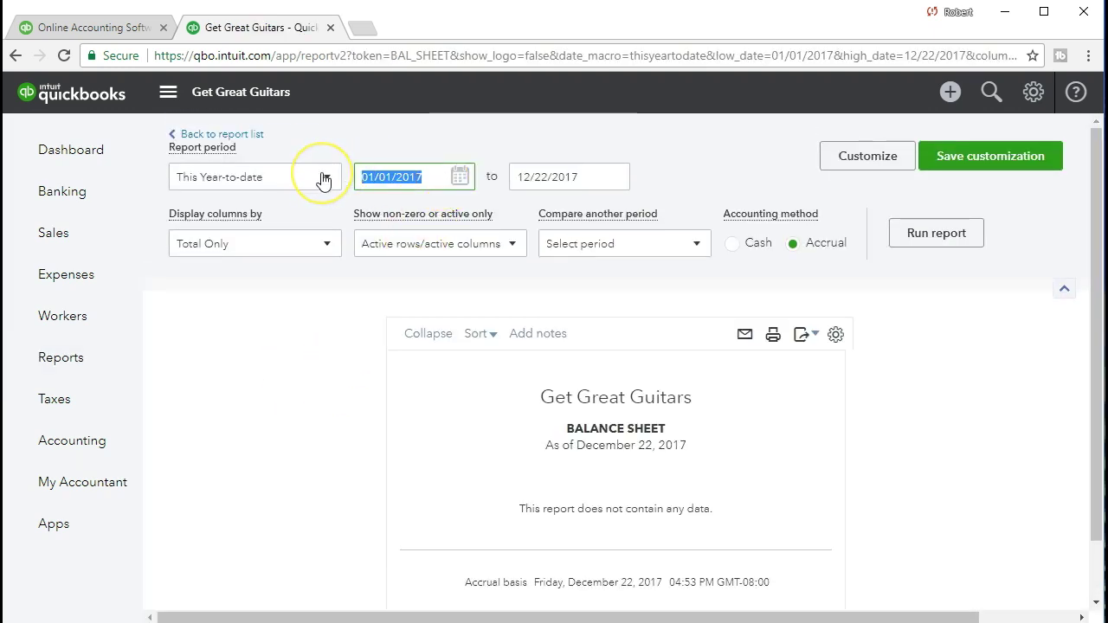
pyautogui.write('0')
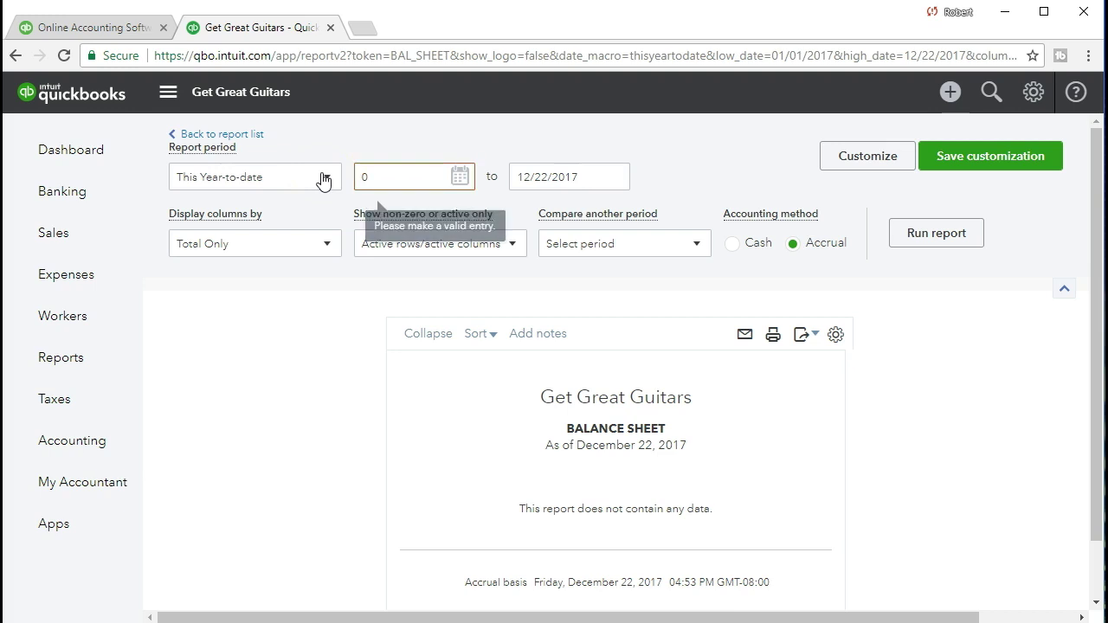
pyautogui.write('1/01/2021')
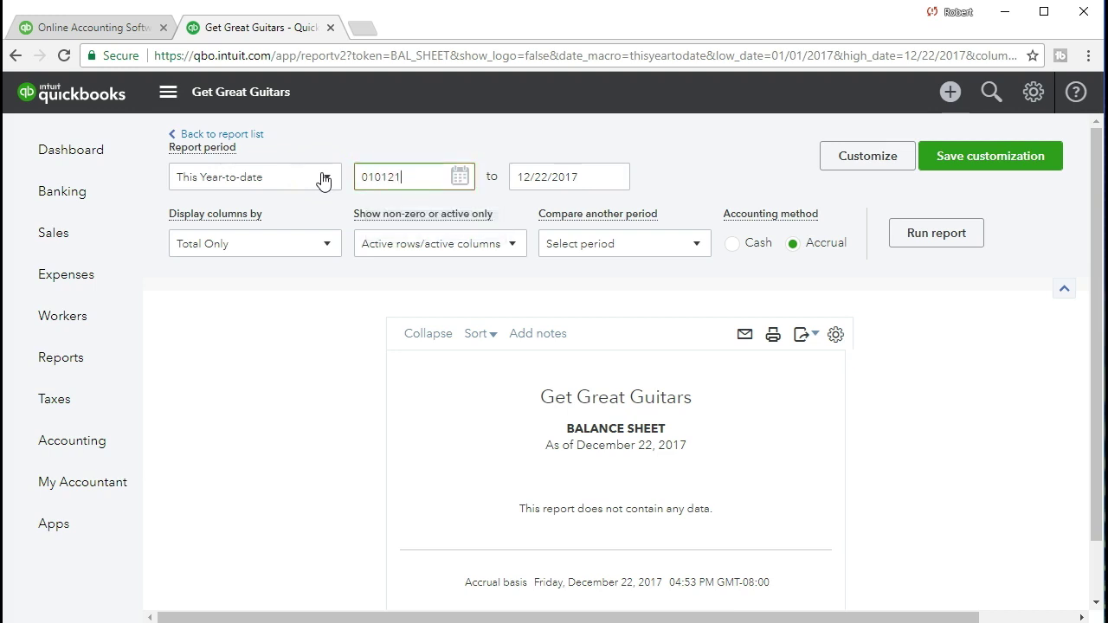
pyautogui.press('Tab')
pyautogui.write('01/31/2')
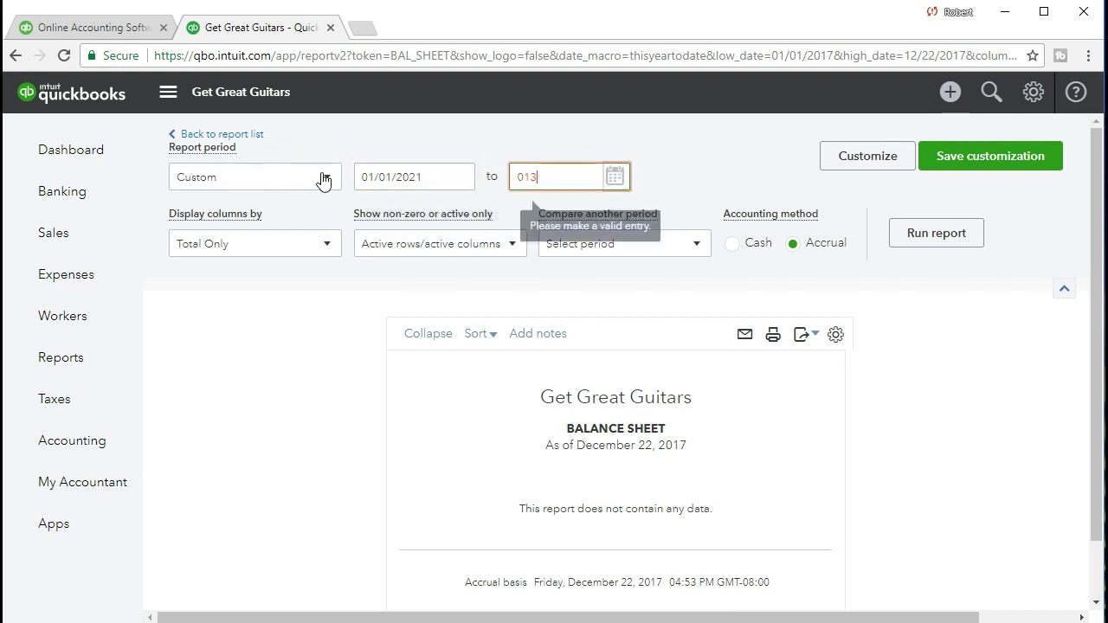
pyautogui.write('021')
pyautogui.press('Tab')
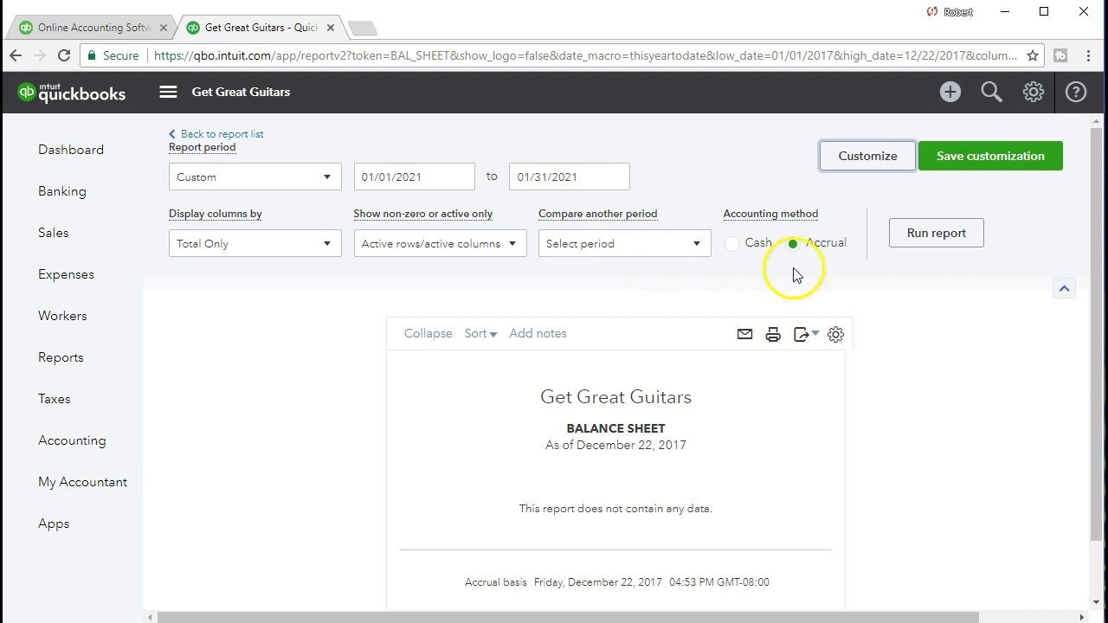
pyautogui.click(935, 233)
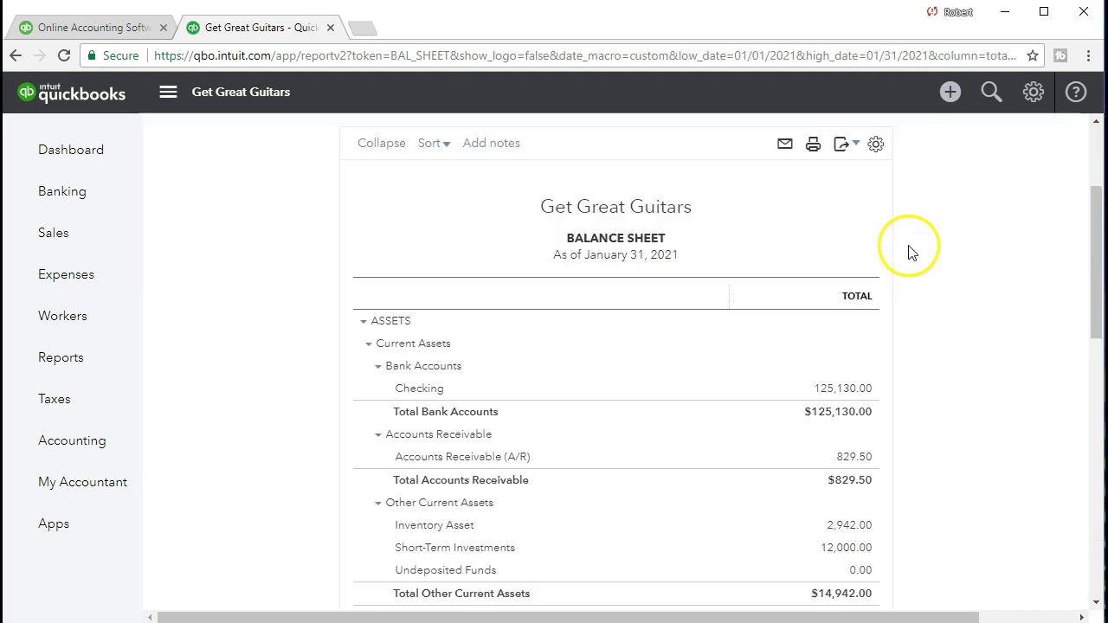
# Open the Checking account's transactions from the Balance Sheet, and open the Gibson check from its amount
pyautogui.scroll(-1, 675, 383)
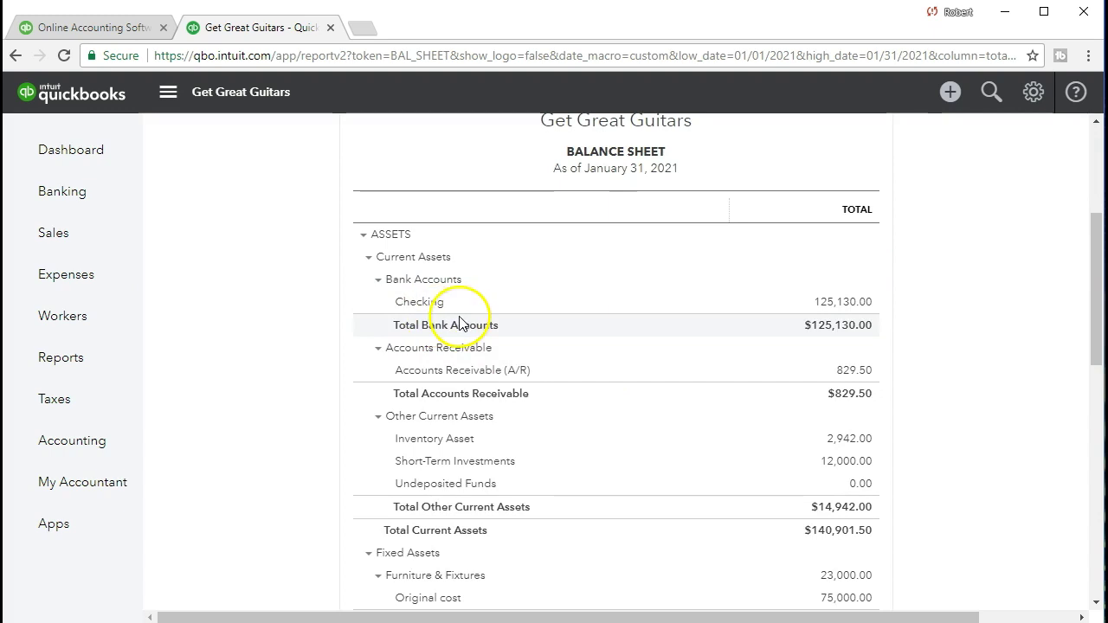
pyautogui.click(833, 304)
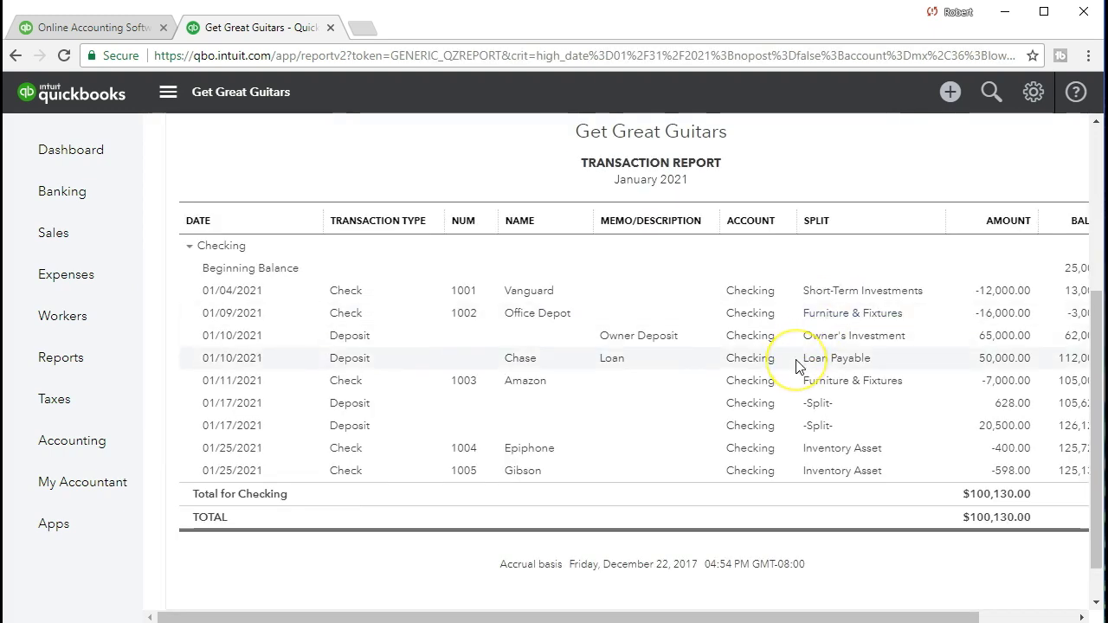
pyautogui.click(996, 476)
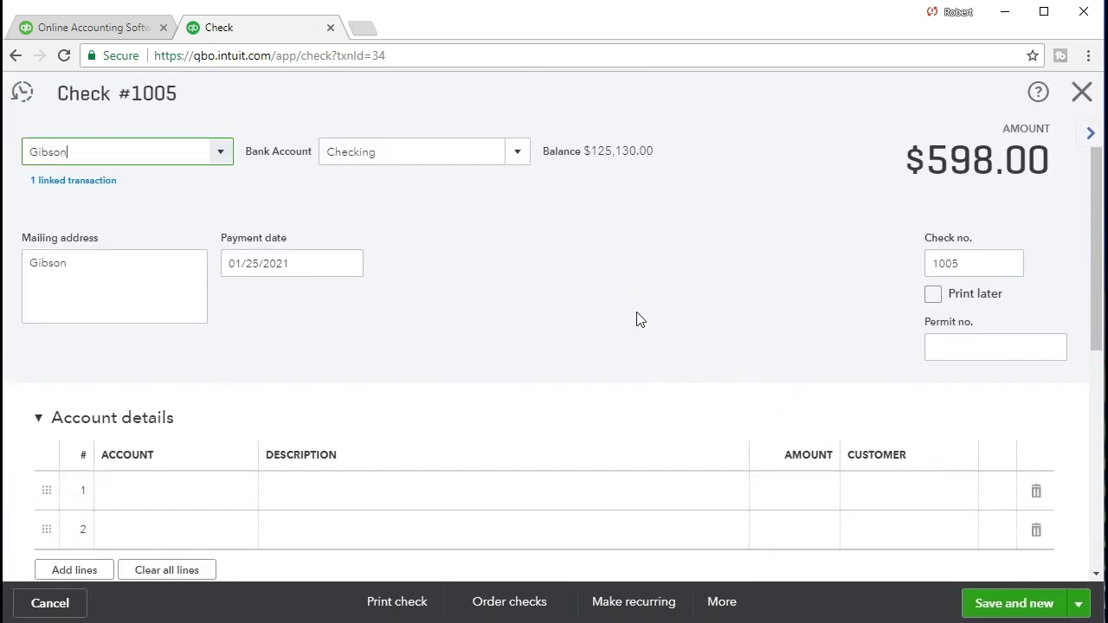
# Close the Gibson check, return to the Balance Sheet, and open the Inventory Asset transactions to view their amounts and balances
pyautogui.click(1079, 96)
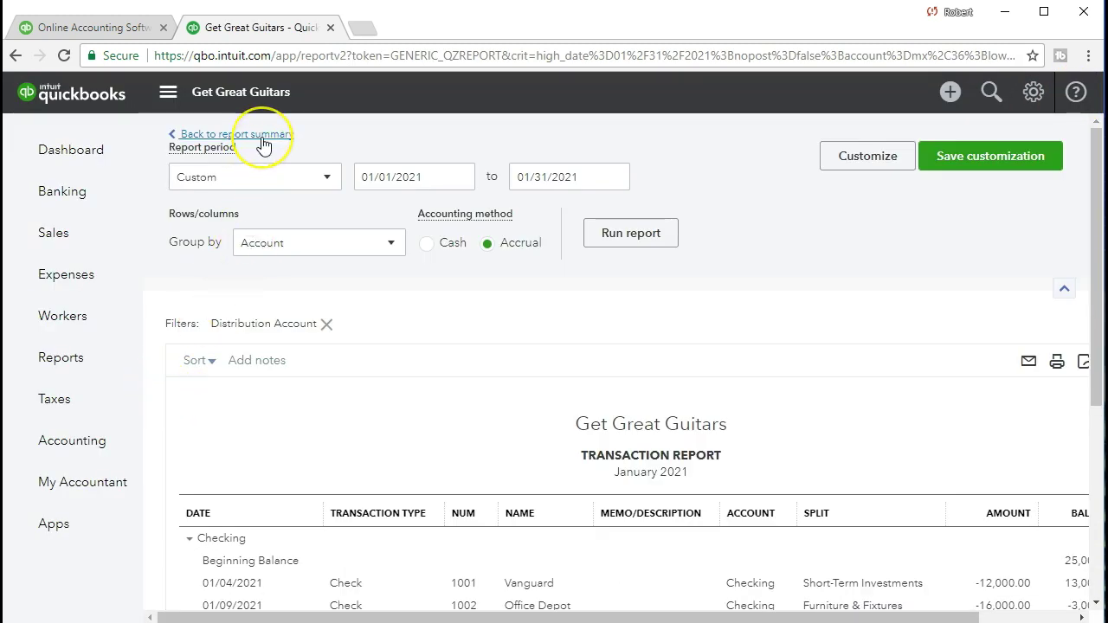
pyautogui.click(262, 144)
pyautogui.scroll(-3, 333, 291)
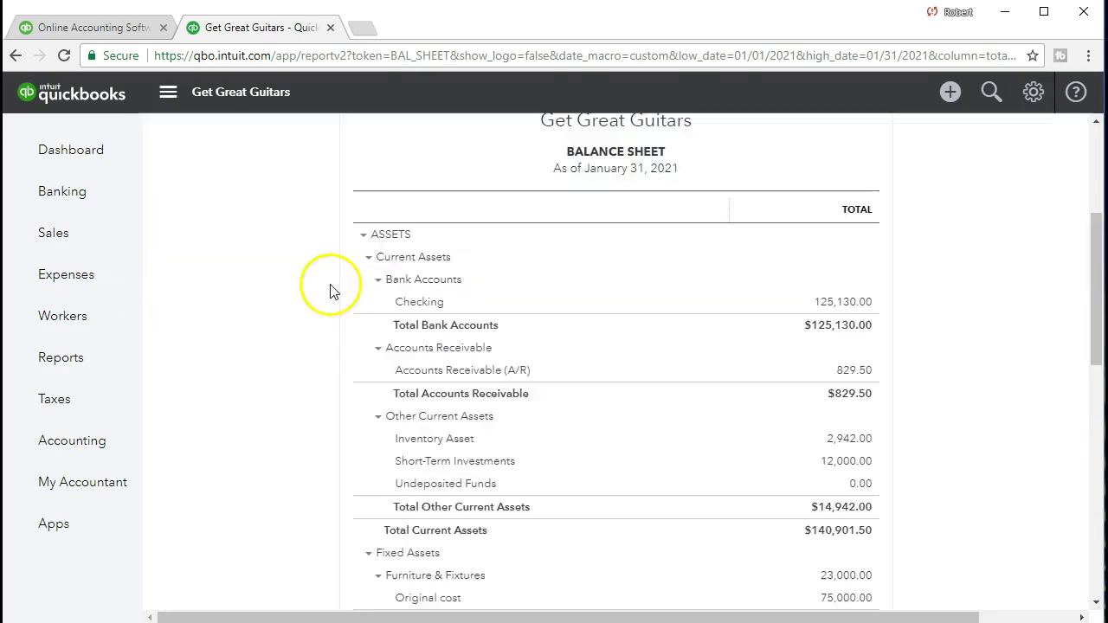
pyautogui.scroll(-3, 303, 447)
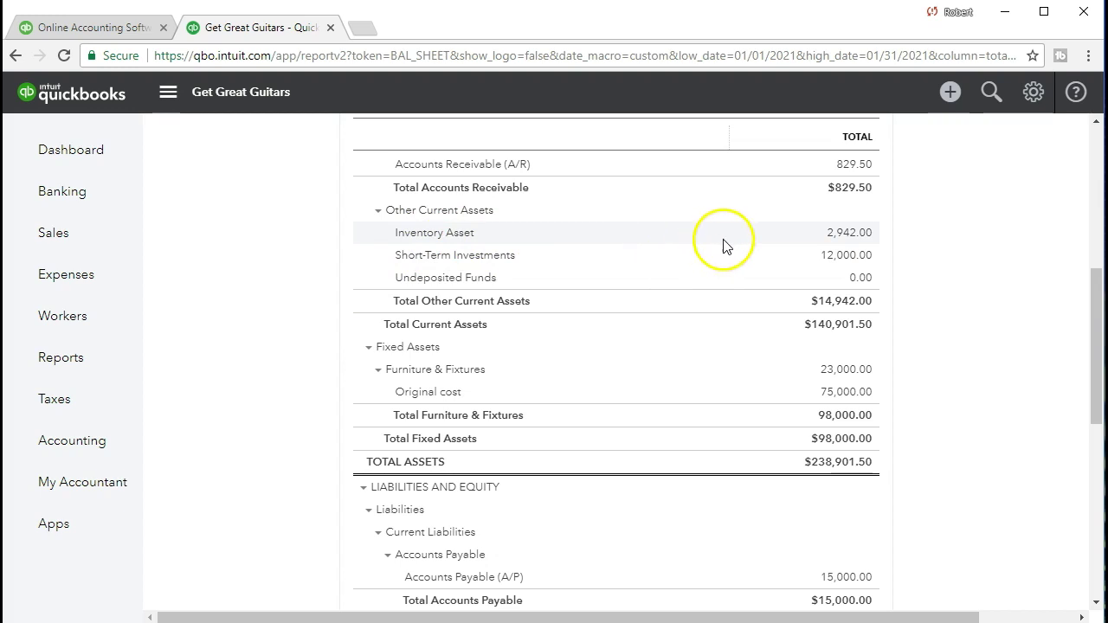
pyautogui.click(842, 240)
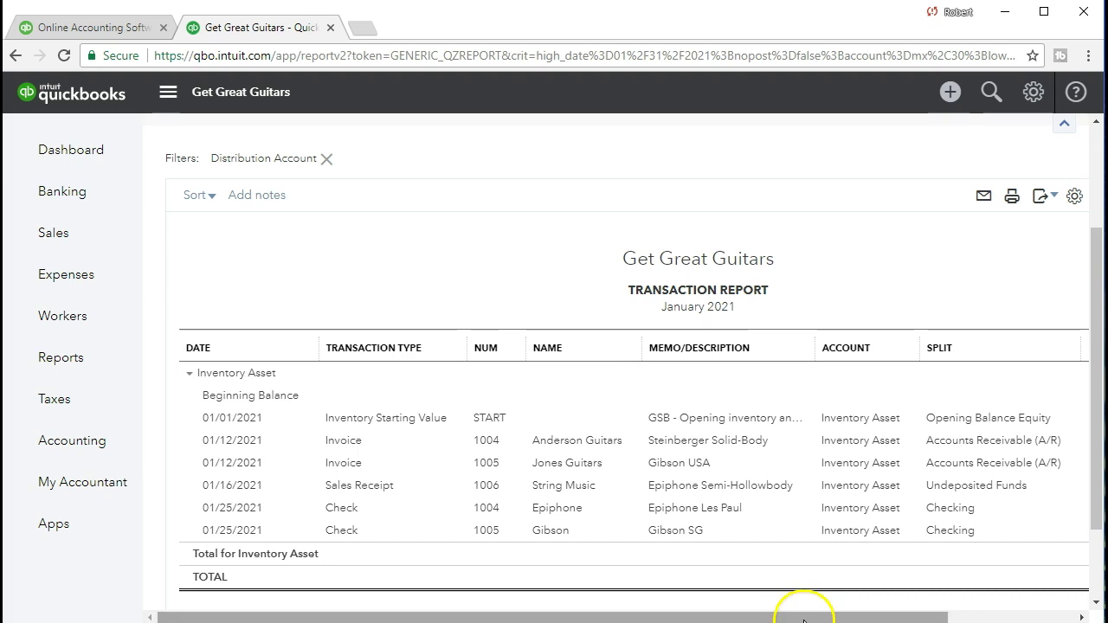
pyautogui.moveTo(805, 620); pyautogui.dragTo(915, 612)
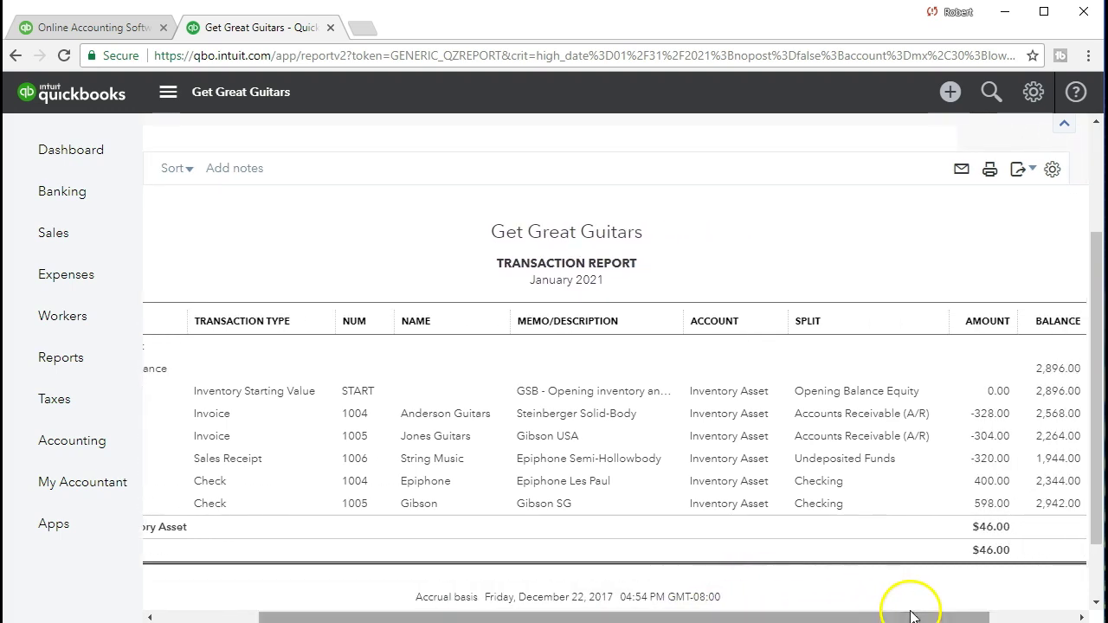
# Open the Gibson check from its Inventory Asset amount, review its item details, and close it
pyautogui.click(986, 503)
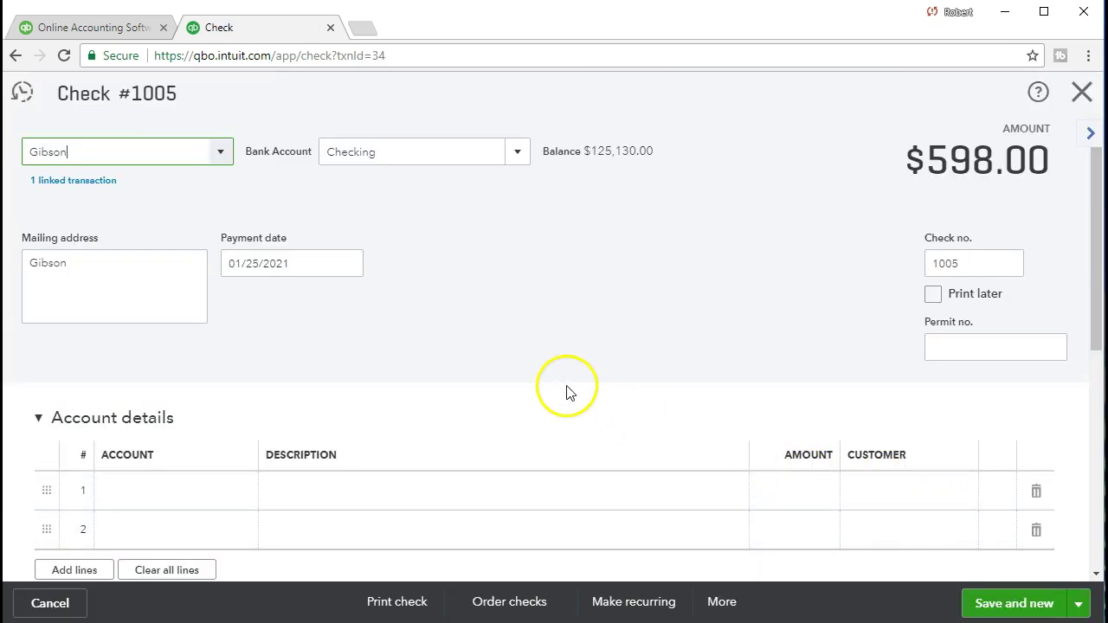
pyautogui.scroll(-4, 562, 391)
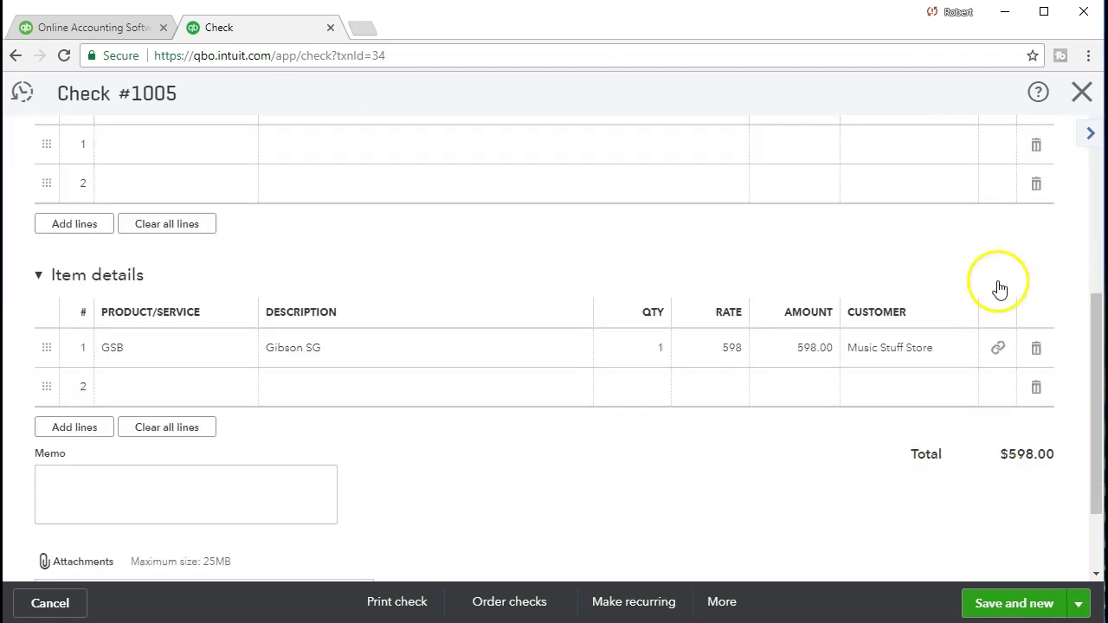
pyautogui.click(1081, 93)
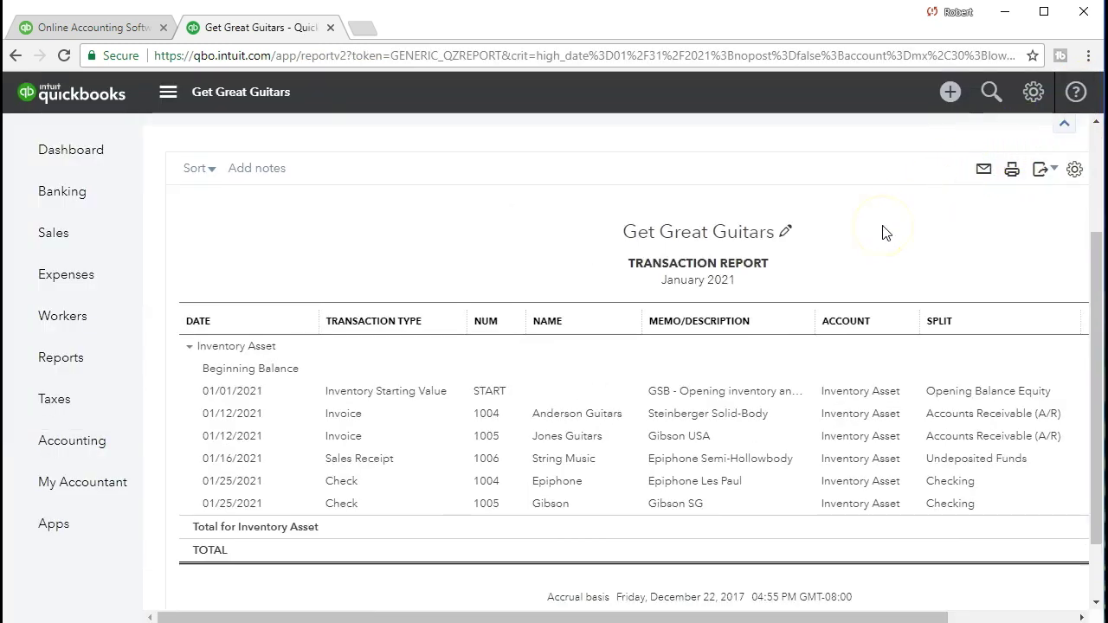
# Search the reports for "inventory" and open the Inventory Valuation Detail report
pyautogui.click(113, 371)
pyautogui.click(298, 348)
pyautogui.write('inventory')
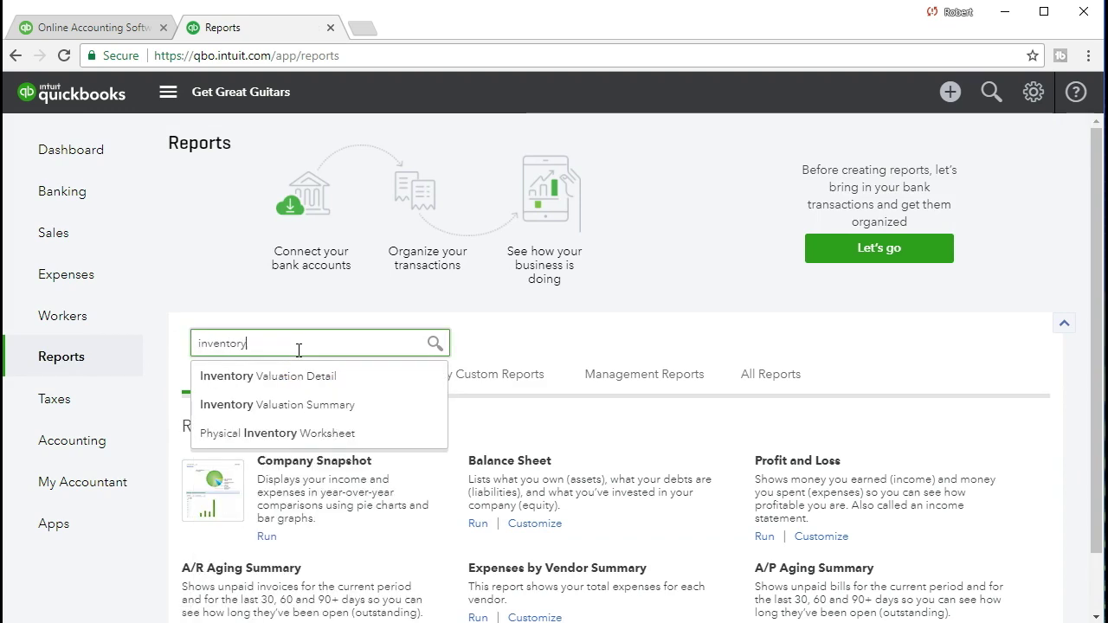
pyautogui.click(288, 380)
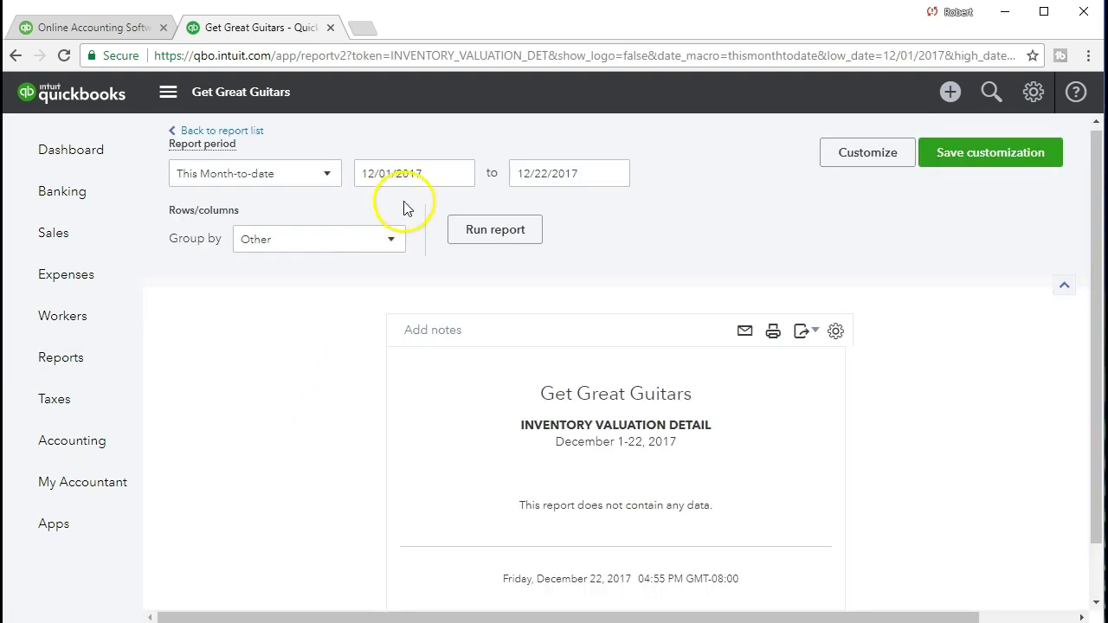
# Run the Inventory Valuation Detail report for 01/01/2021 through 01/31/2021 and review the item transactions
pyautogui.click(439, 171)
pyautogui.write('01/01/2021')
pyautogui.press('Tab')
pyautogui.write('01/31/2021')
pyautogui.press('Tab')
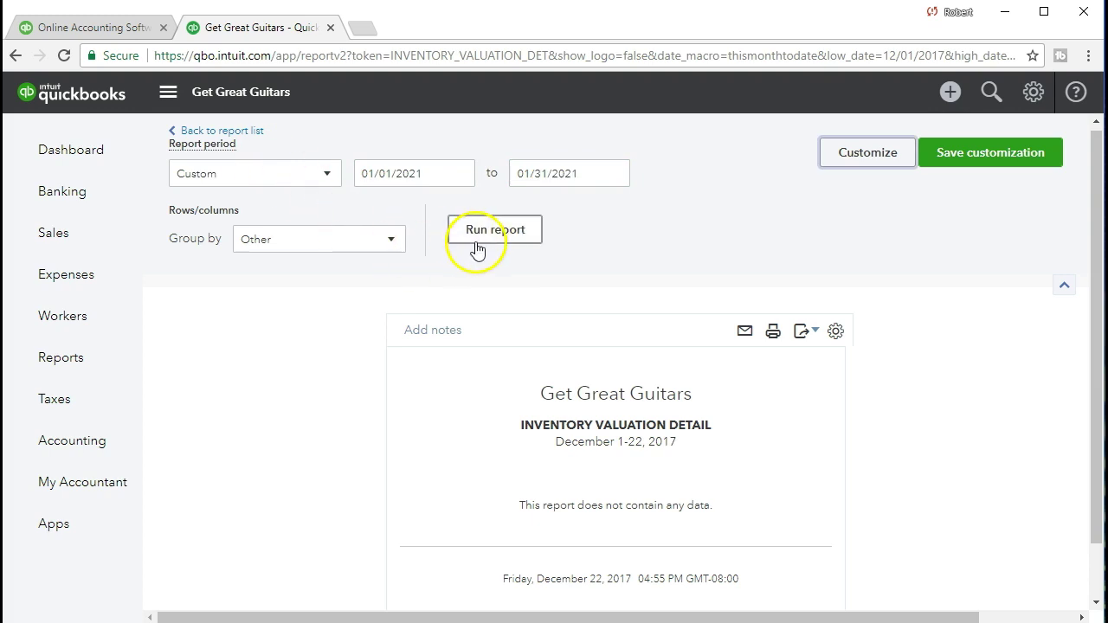
pyautogui.click(531, 237)
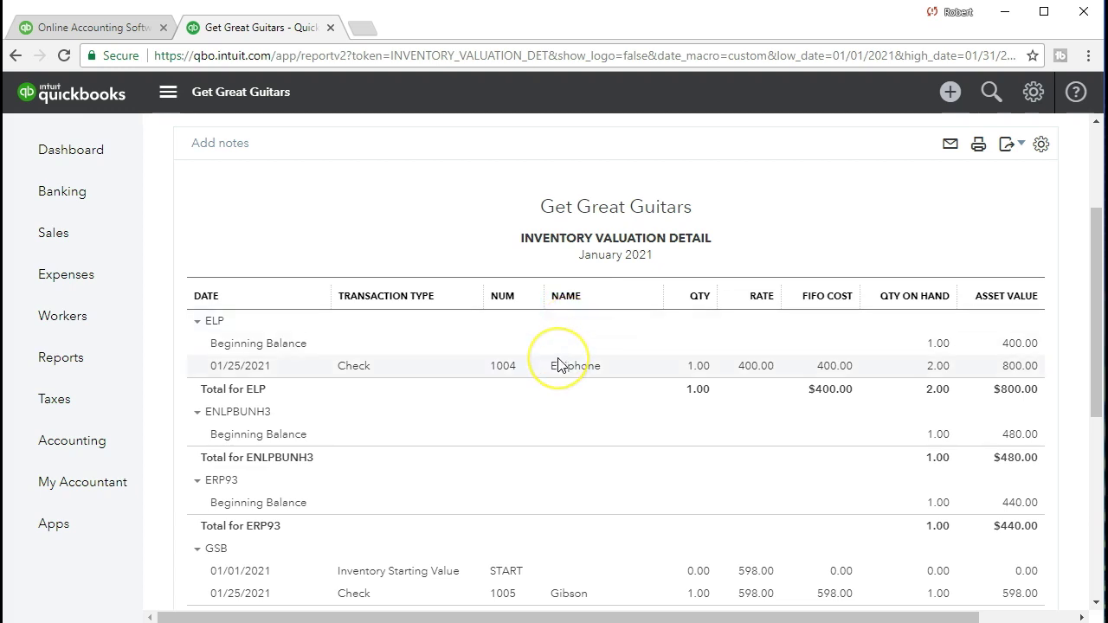
pyautogui.scroll(-3, 558, 365)
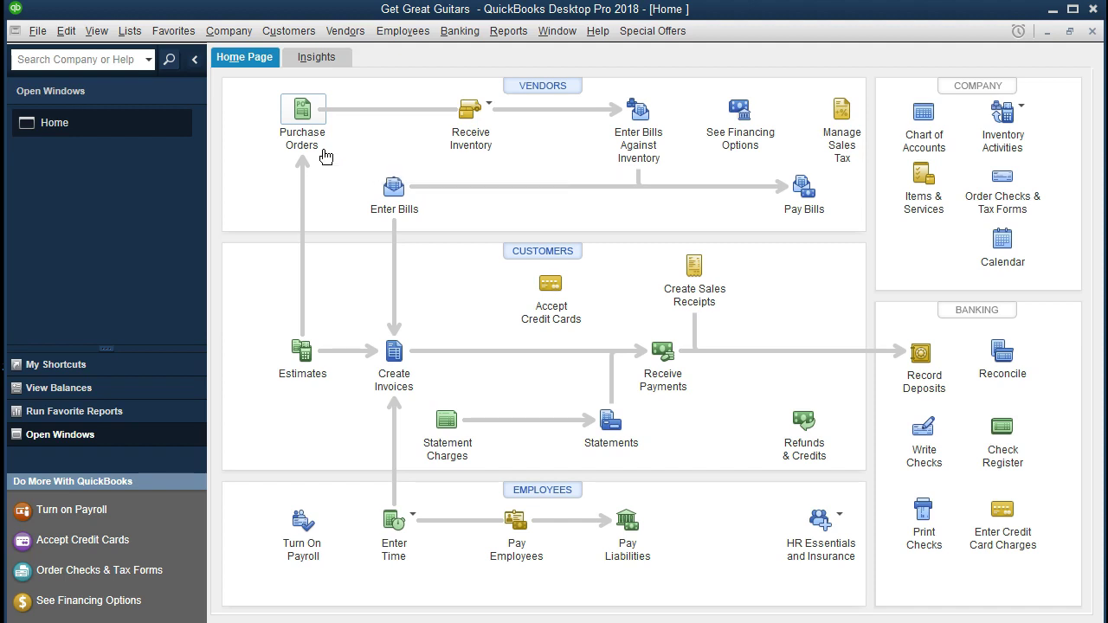
pyautogui.click(39, 32)
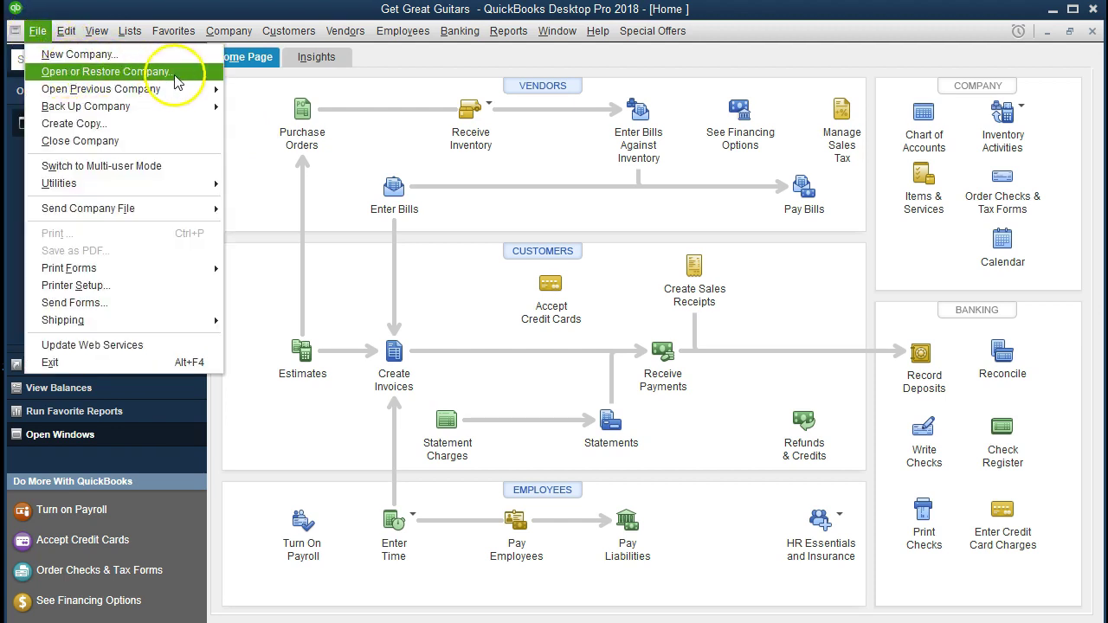
pyautogui.click(257, 201)
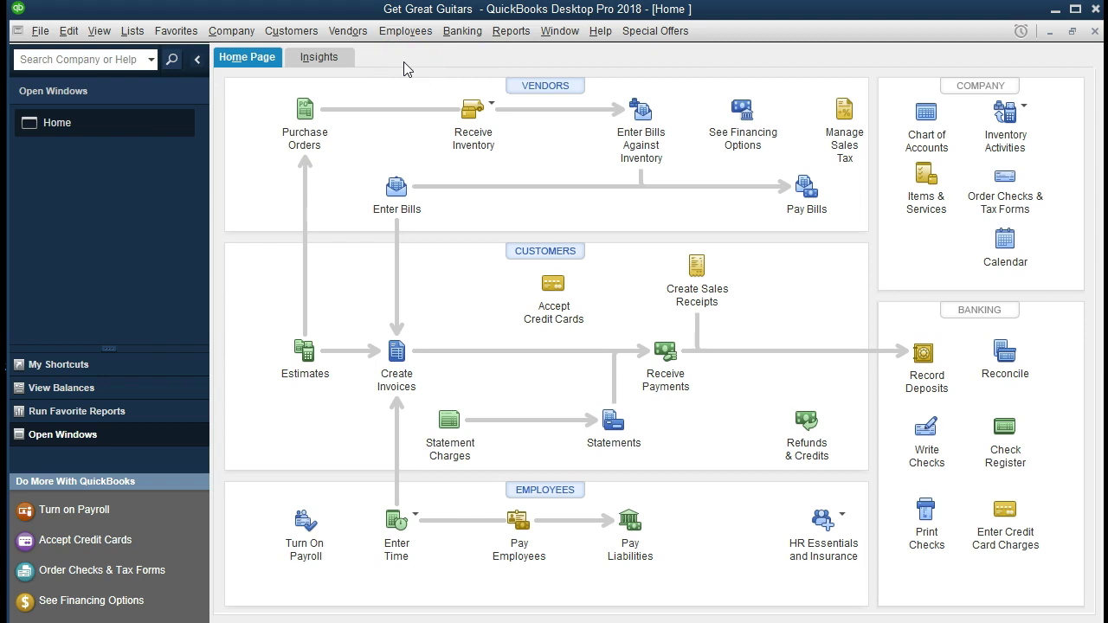
# In QuickBooks Desktop, open the purchase order form, go back through the Gibson and Epiphone purchase orders, and close it
pyautogui.click(308, 121)
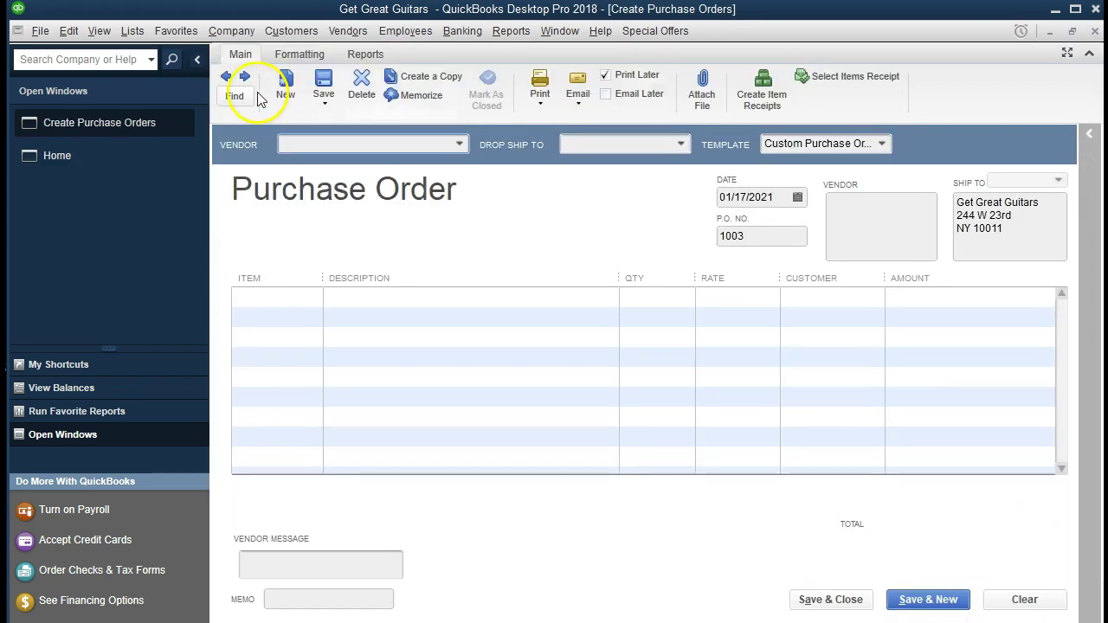
pyautogui.click(225, 77)
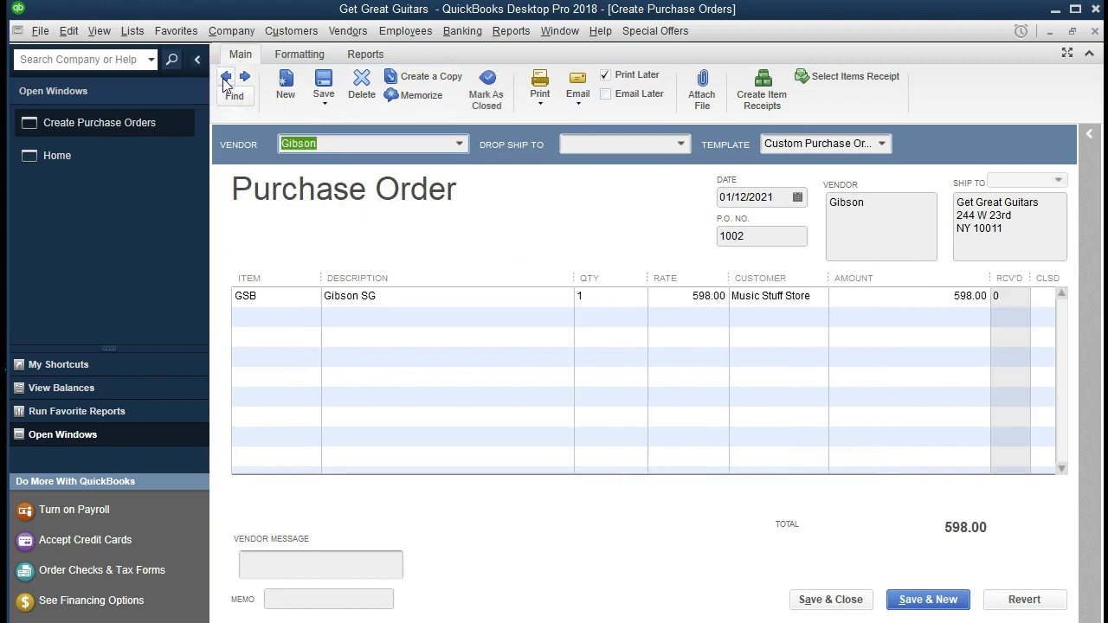
pyautogui.click(225, 78)
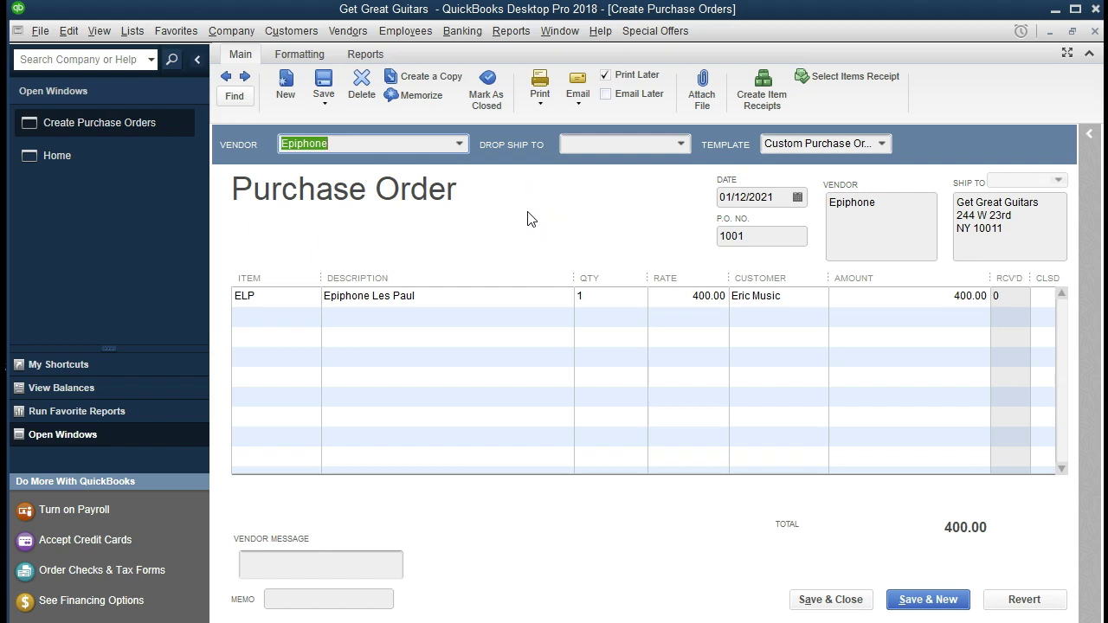
pyautogui.click(1095, 32)
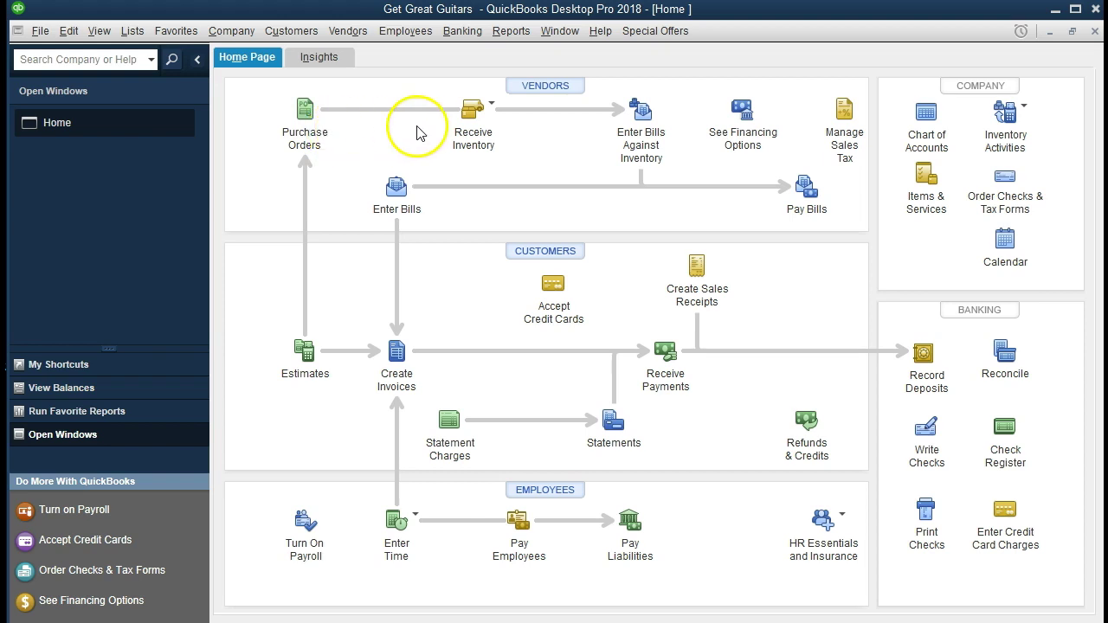
pyautogui.click(494, 113)
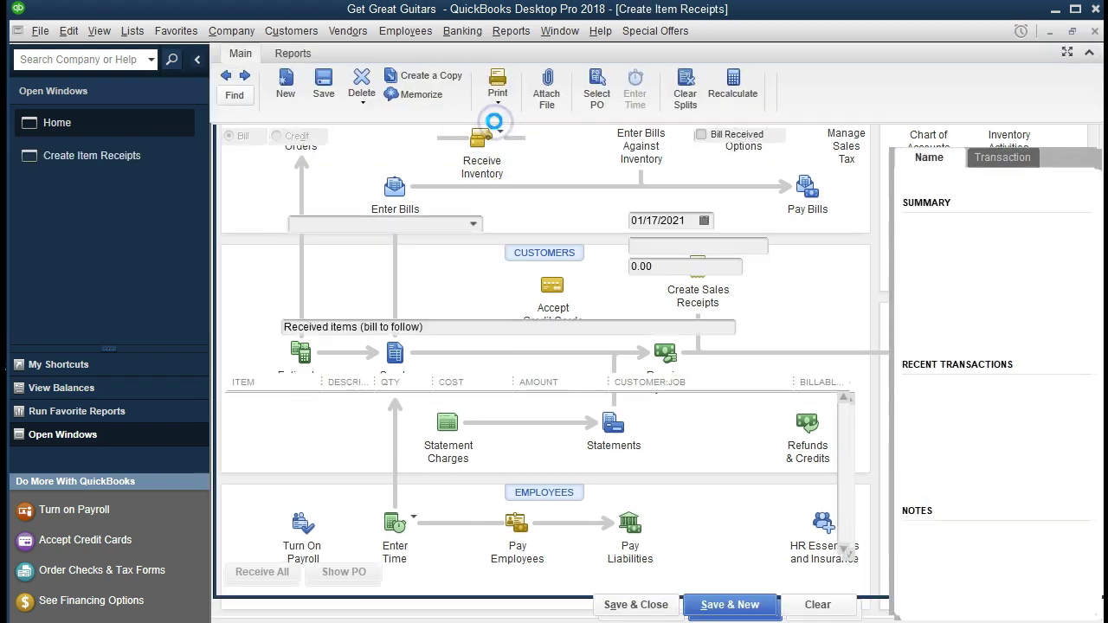
pyautogui.click(1094, 32)
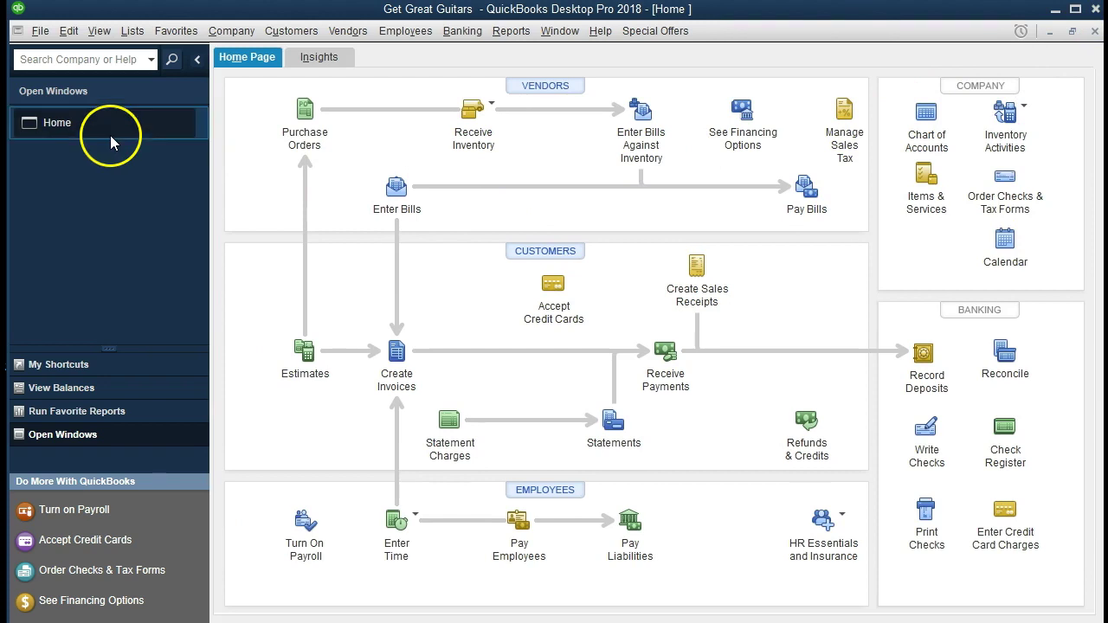
pyautogui.click(232, 31)
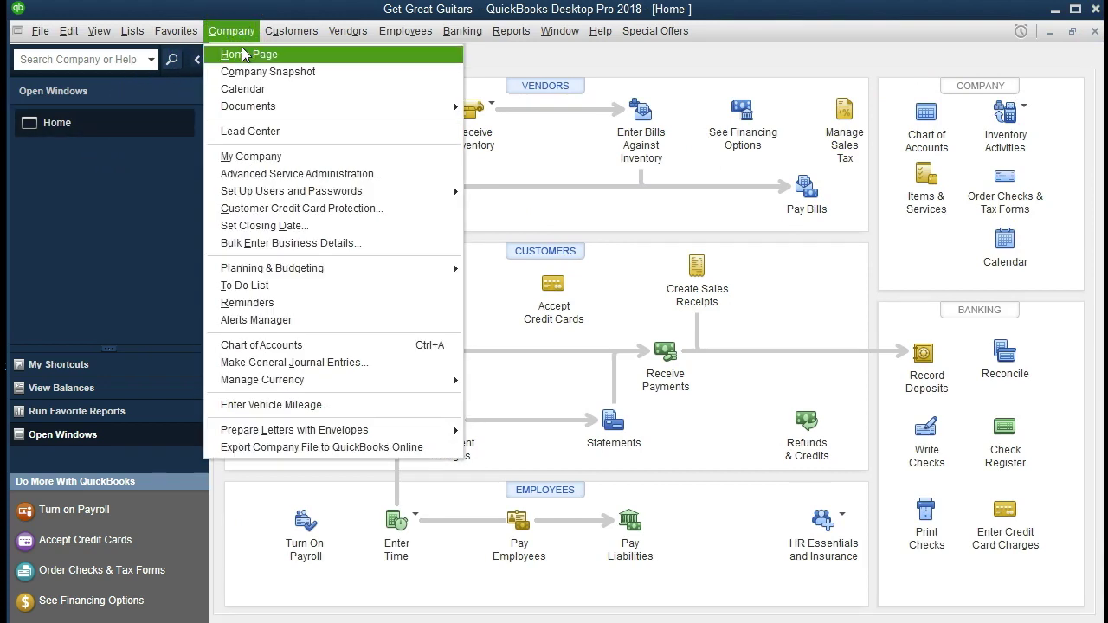
pyautogui.click(243, 31)
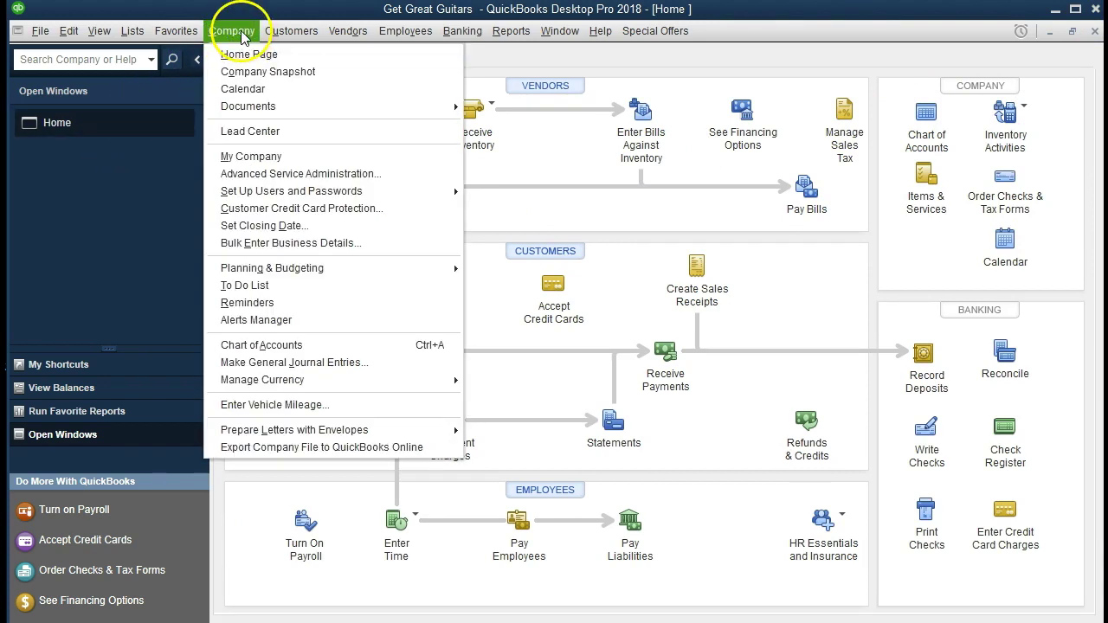
pyautogui.click(173, 31)
pyautogui.click(99, 31)
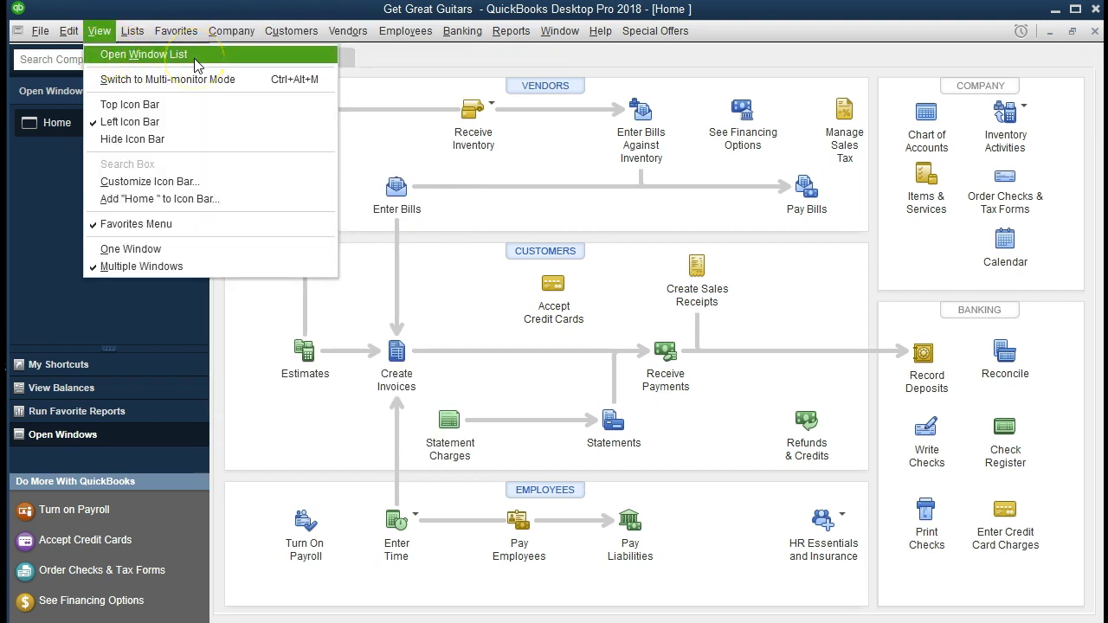
pyautogui.click(39, 161)
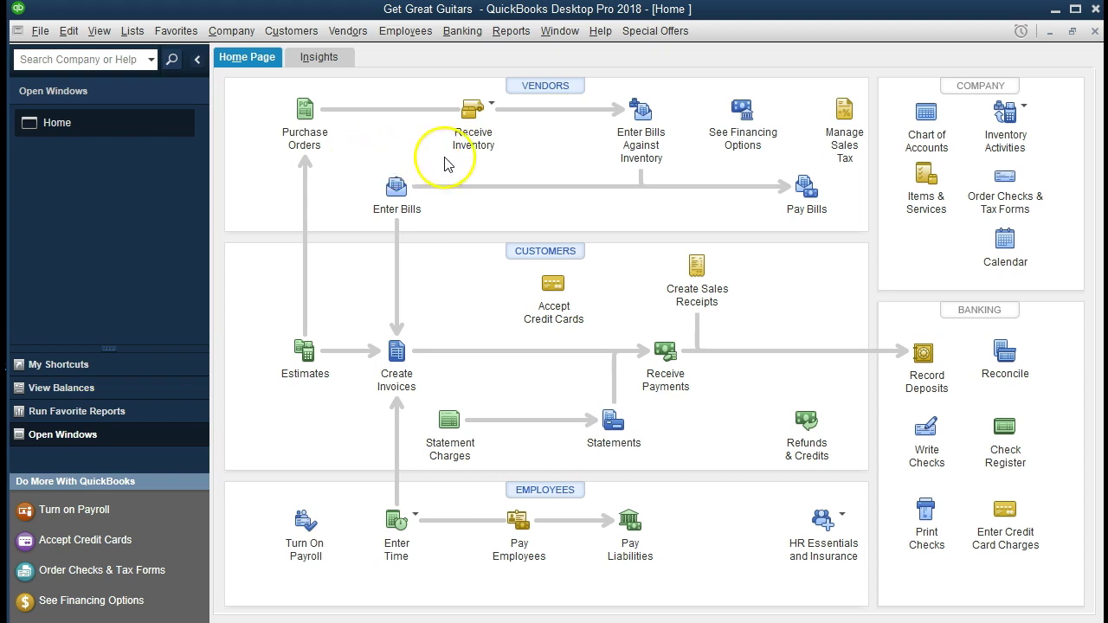
pyautogui.click(490, 105)
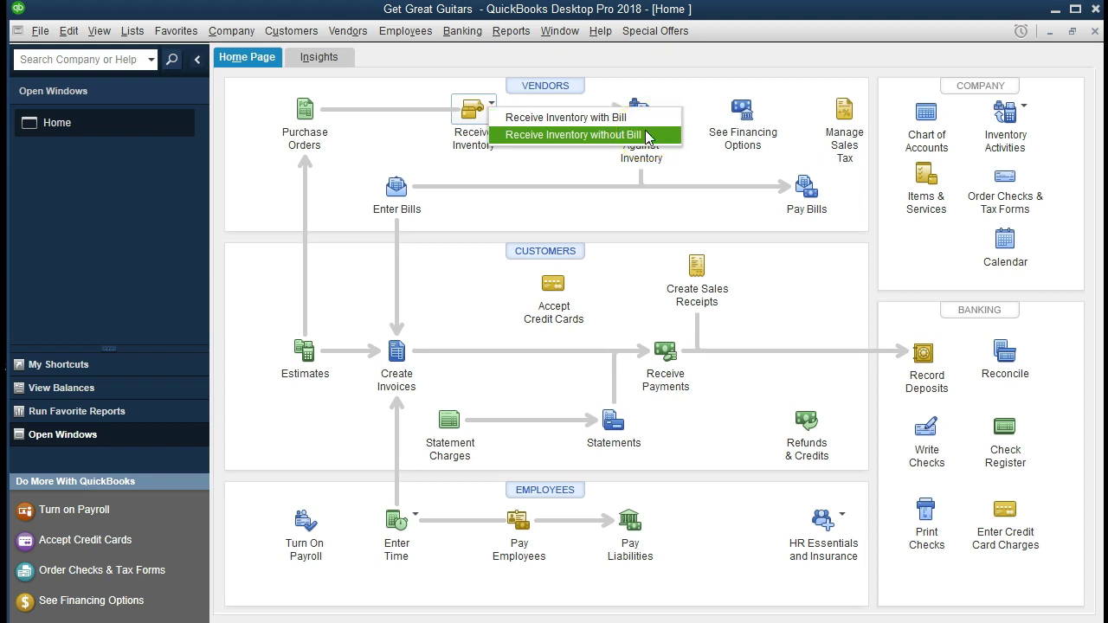
pyautogui.click(594, 230)
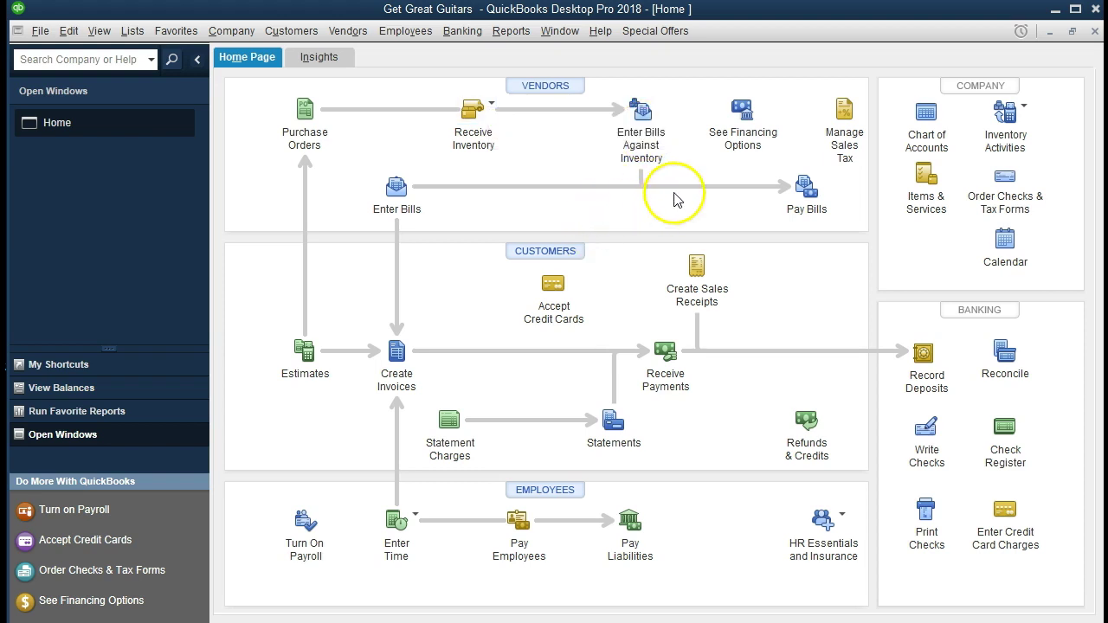
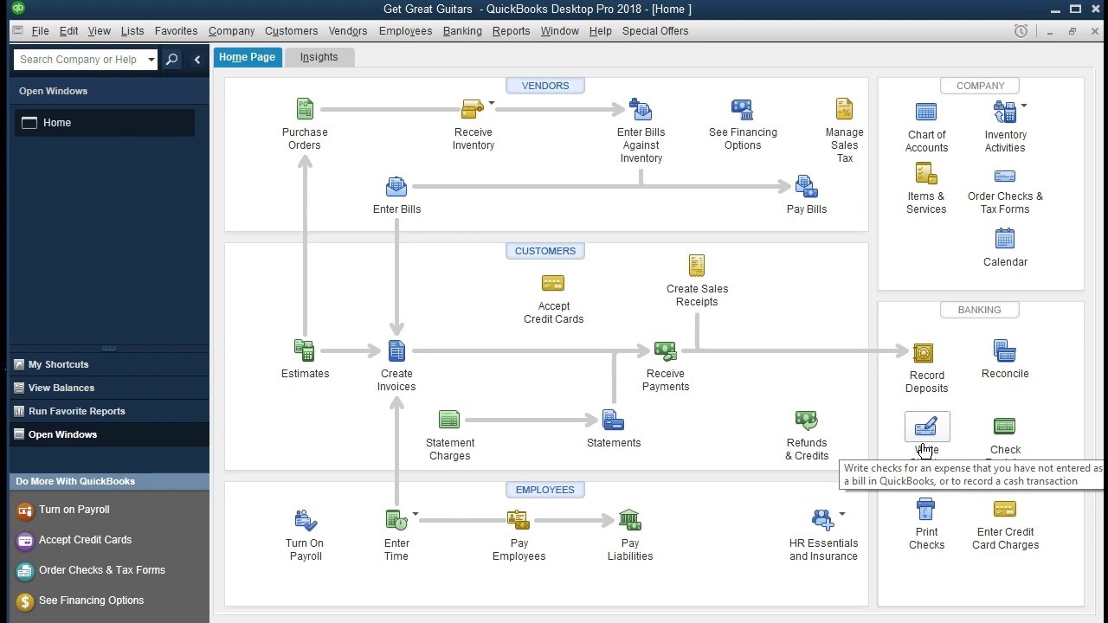
# Start a new check from the Checking account and date it 01/25/2021
pyautogui.click(925, 428)
pyautogui.click(870, 420)
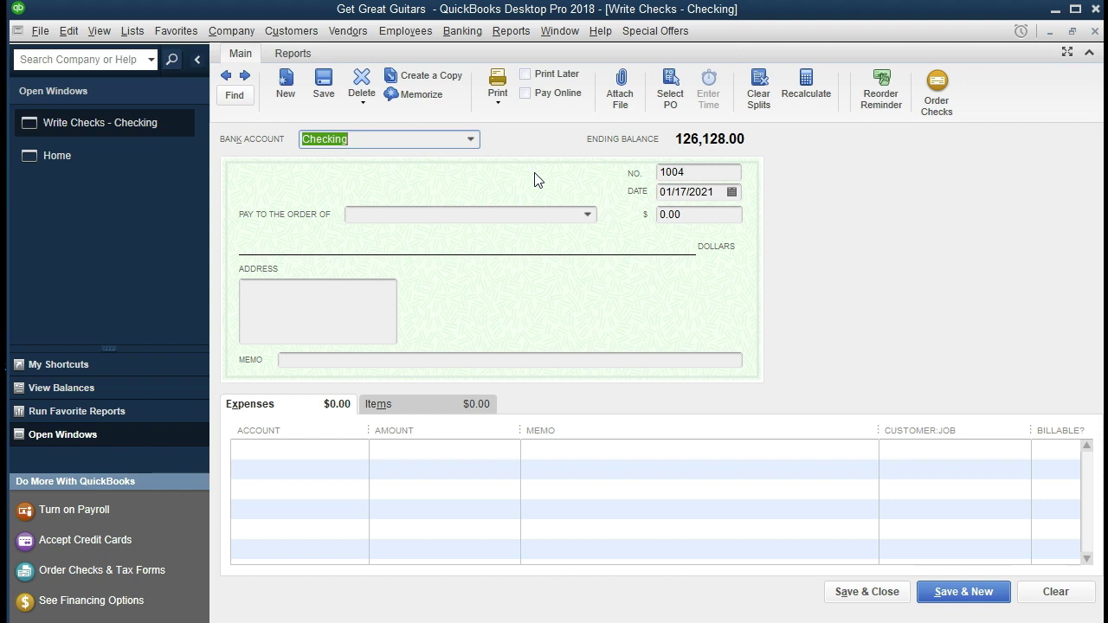
pyautogui.click(470, 139)
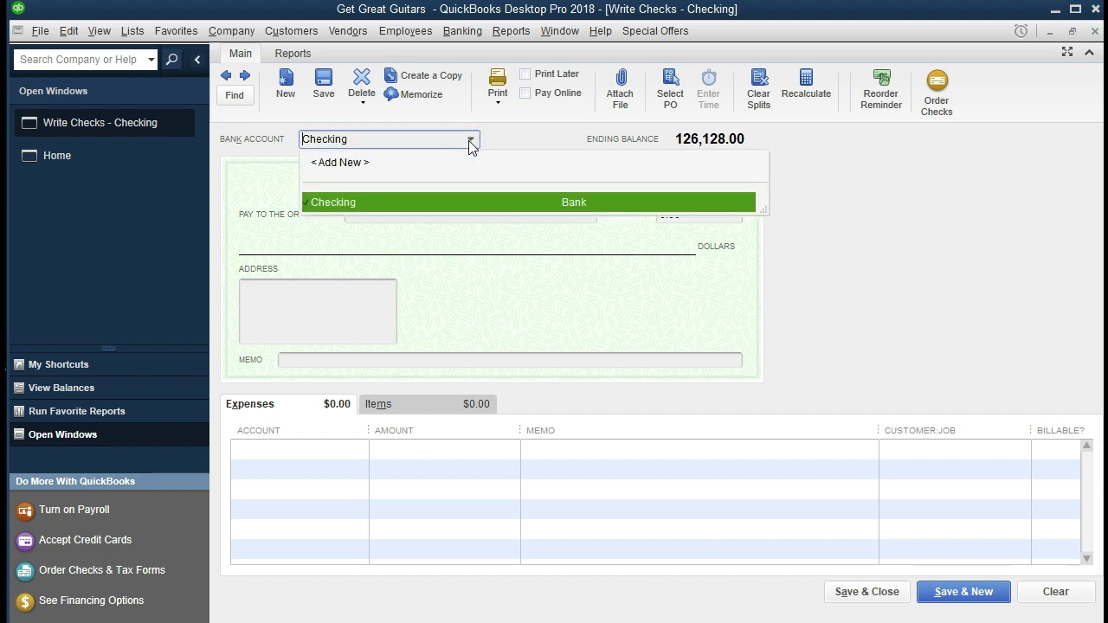
pyautogui.click(470, 141)
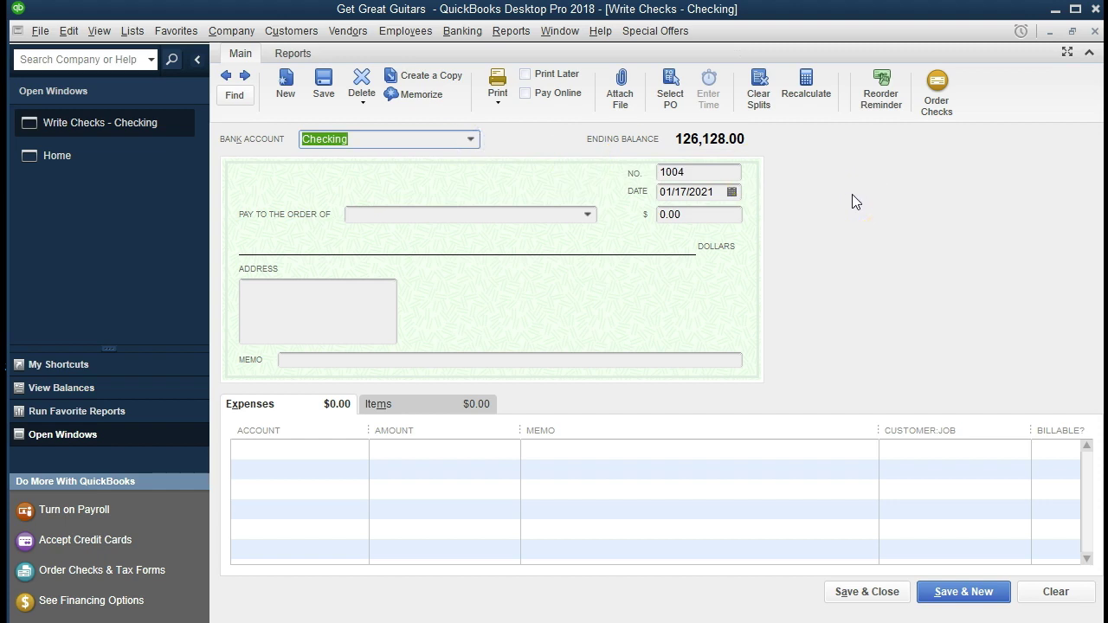
pyautogui.press('Tab')
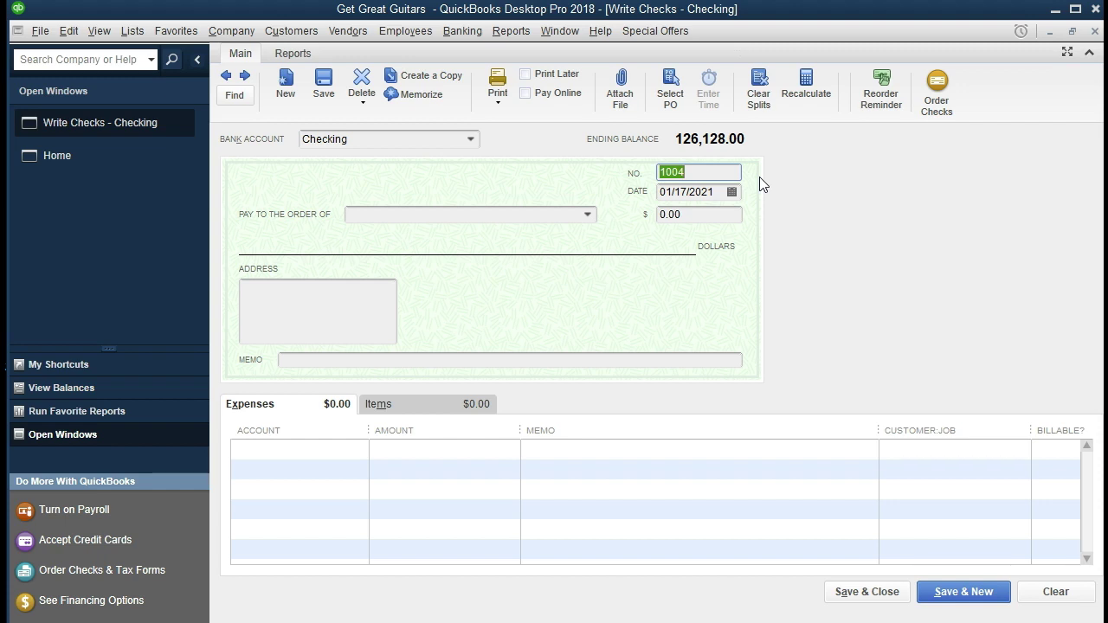
pyautogui.press('Tab')
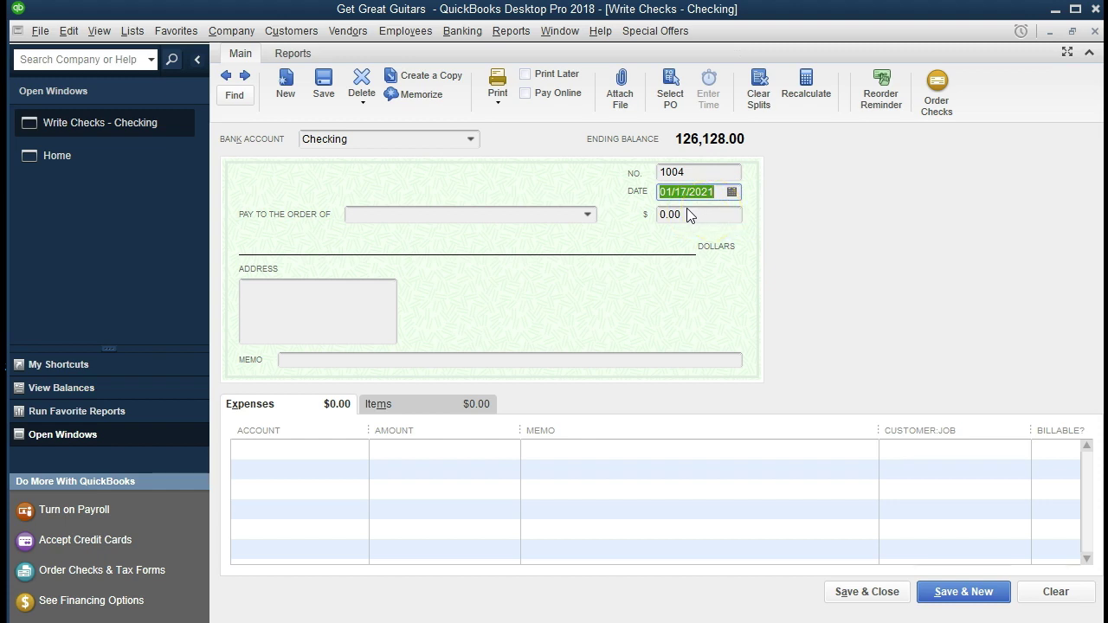
pyautogui.press('+')
pyautogui.press('+')
pyautogui.press('Tab')
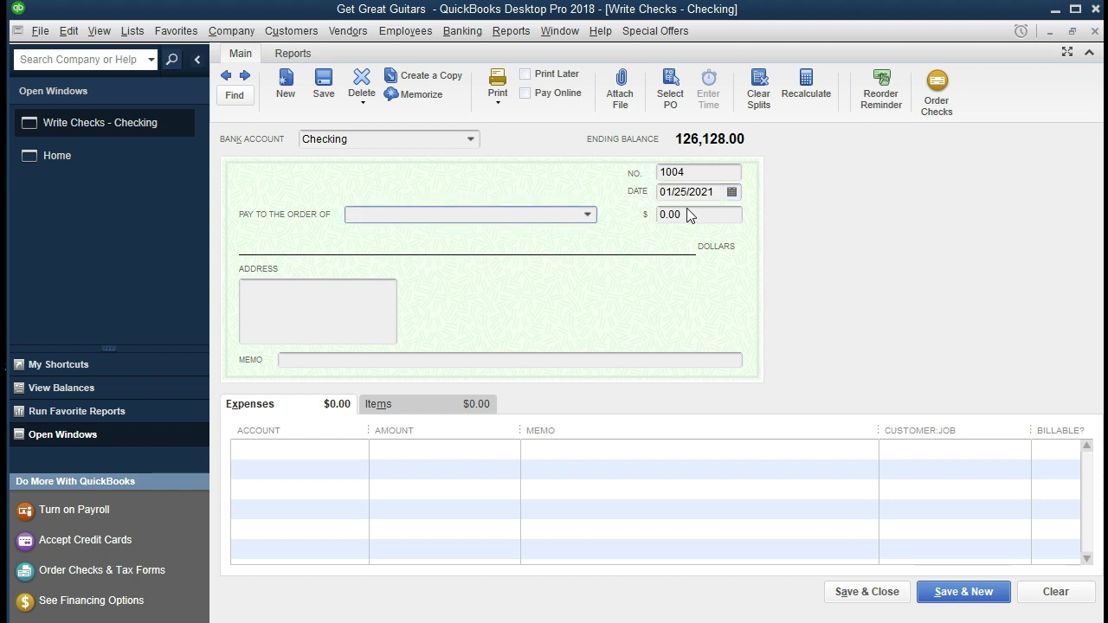
# Make the check payable to the vendor Epiphone
pyautogui.click(588, 214)
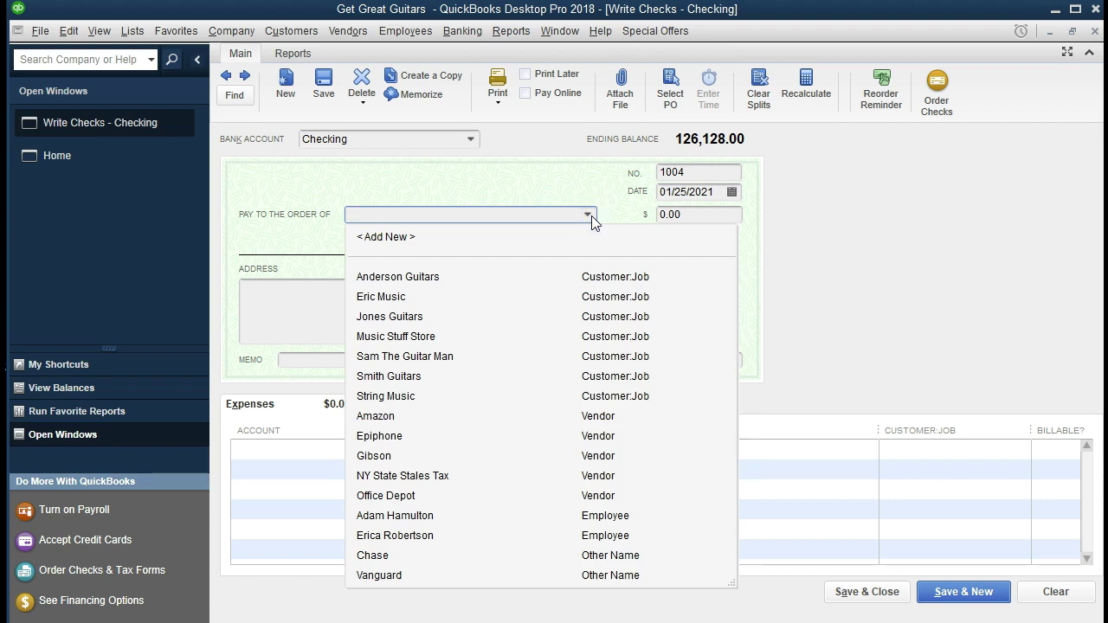
pyautogui.click(590, 216)
pyautogui.write('Epiph')
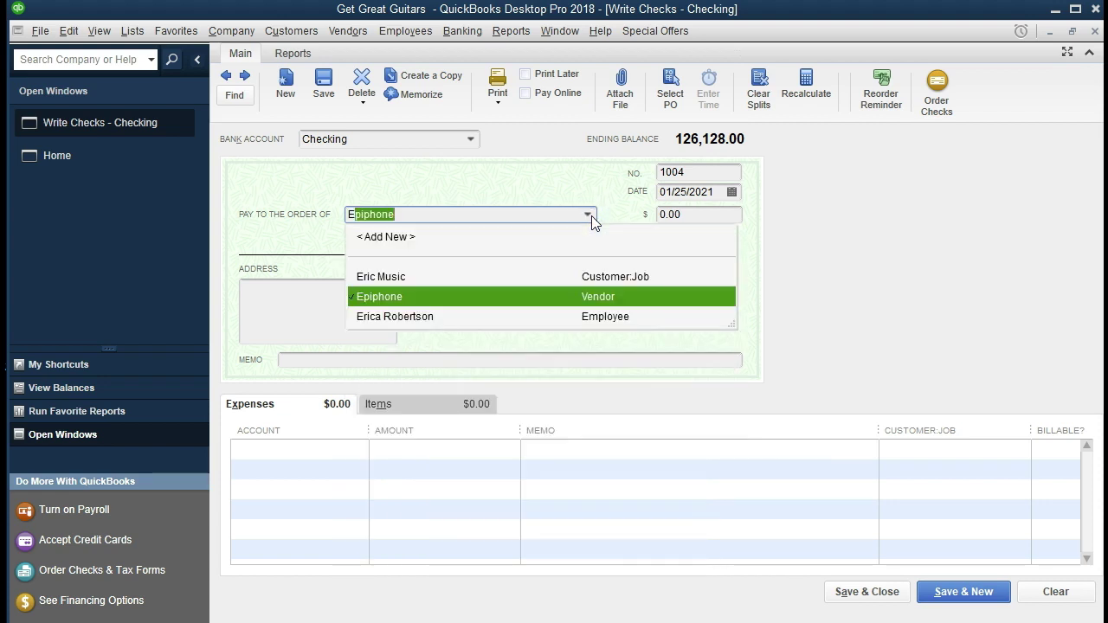
pyautogui.write('o')
pyautogui.press('BackSpace')
pyautogui.write('d')
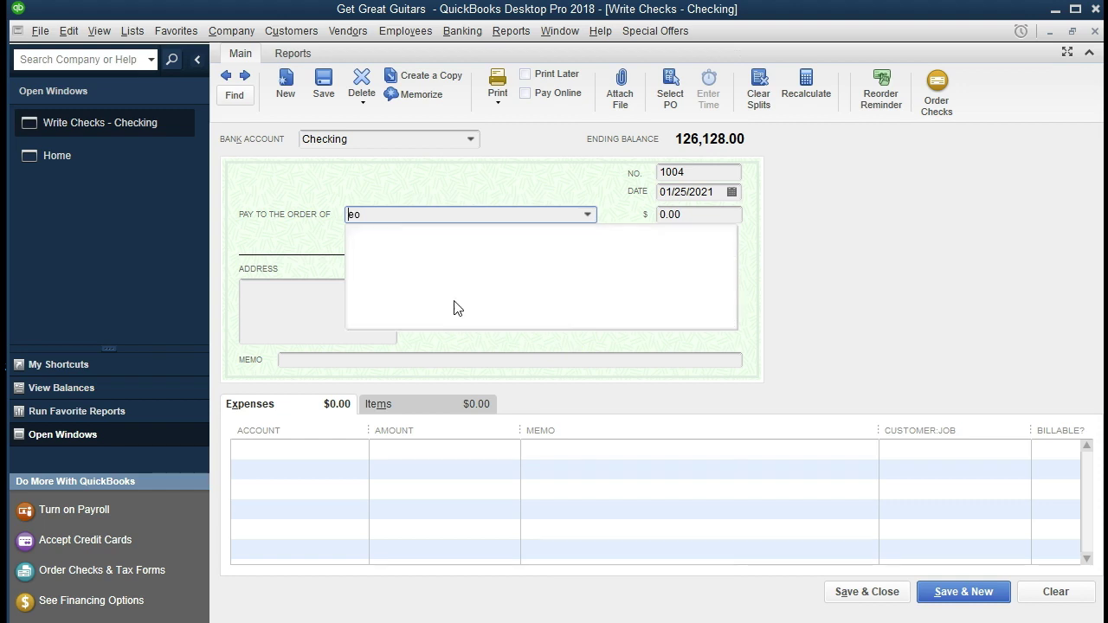
pyautogui.press('BackSpace')
pyautogui.write('piphone')
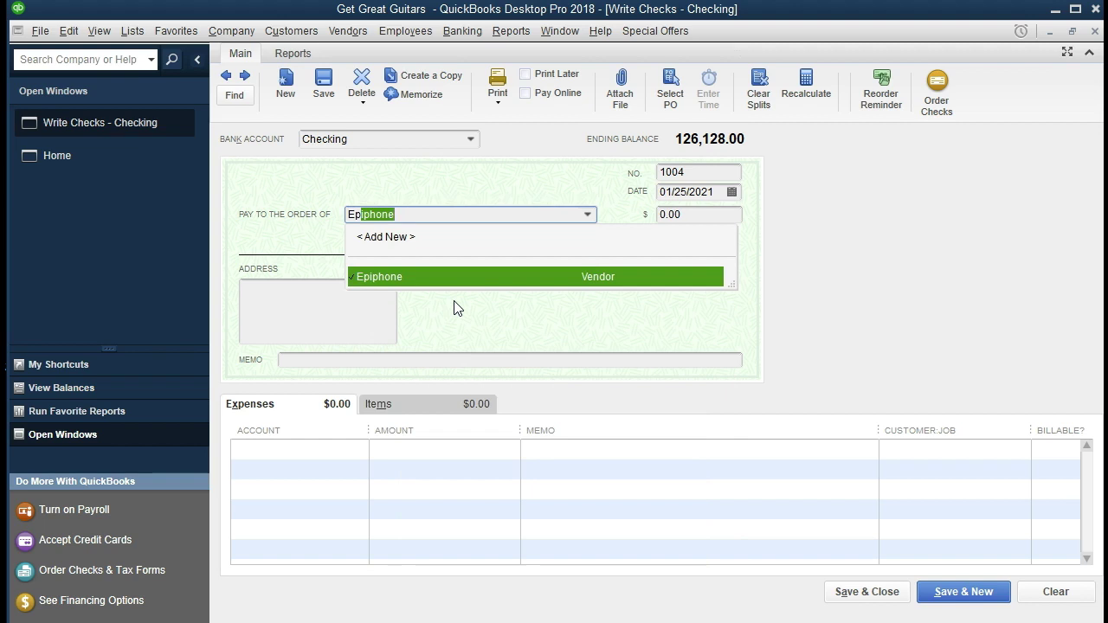
pyautogui.press('Tab')
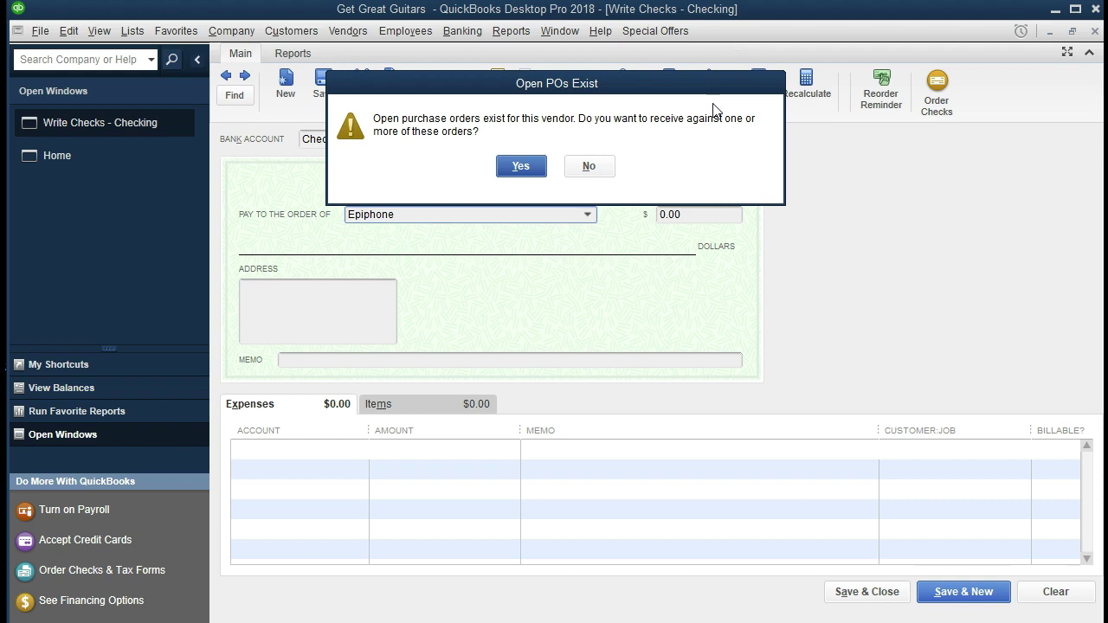
# Receive against Epiphone's open purchase order dated 01/12/2021 to bring its item and amount into the check
pyautogui.click(520, 165)
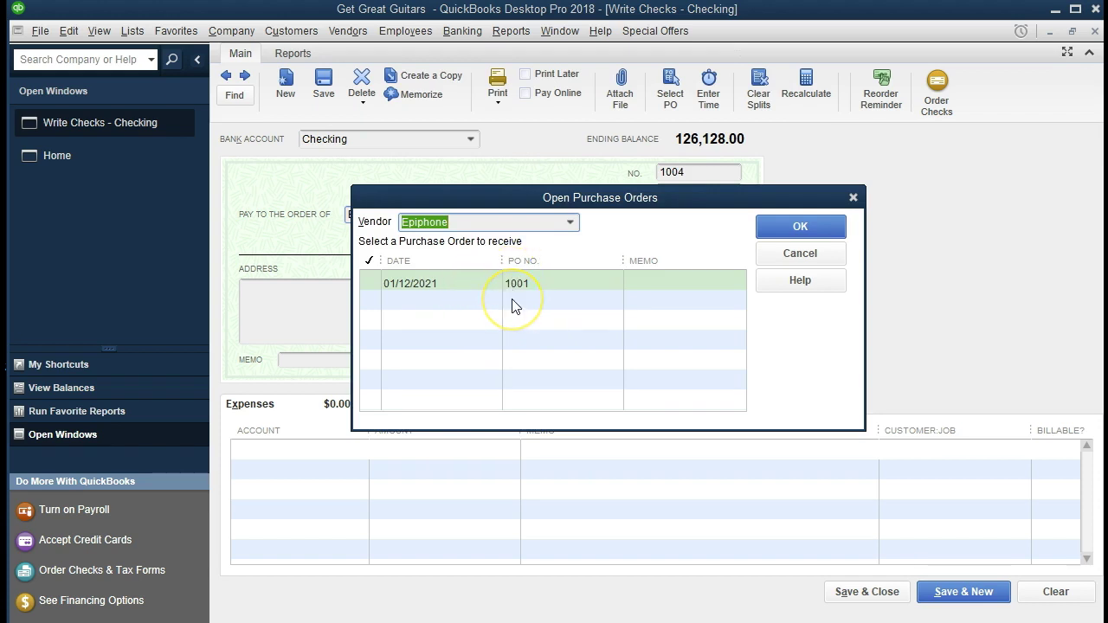
pyautogui.click(368, 282)
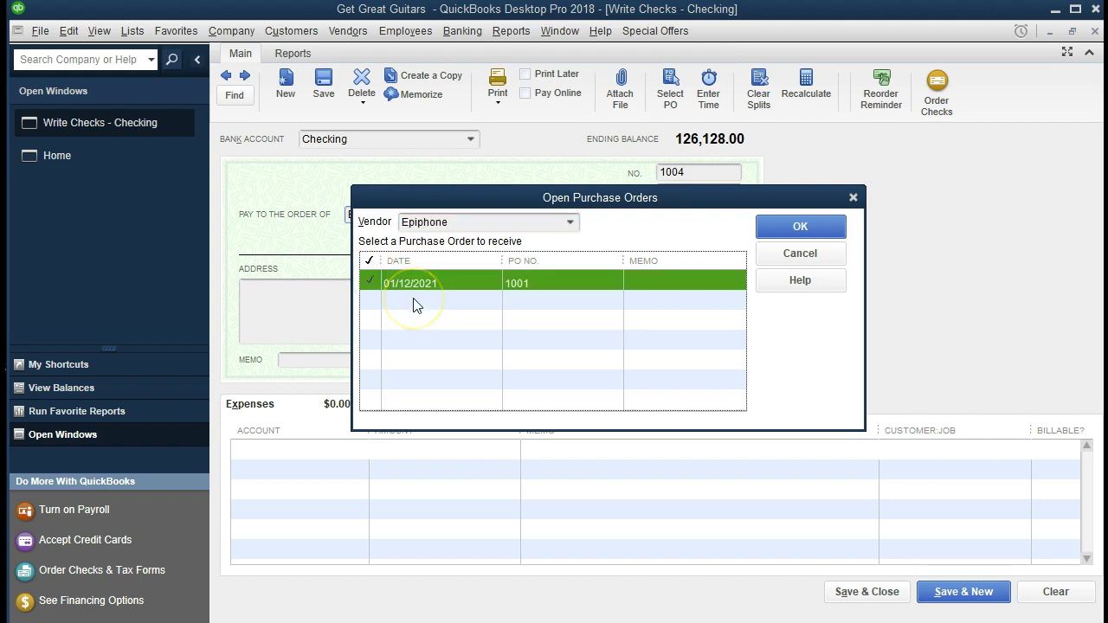
pyautogui.click(778, 227)
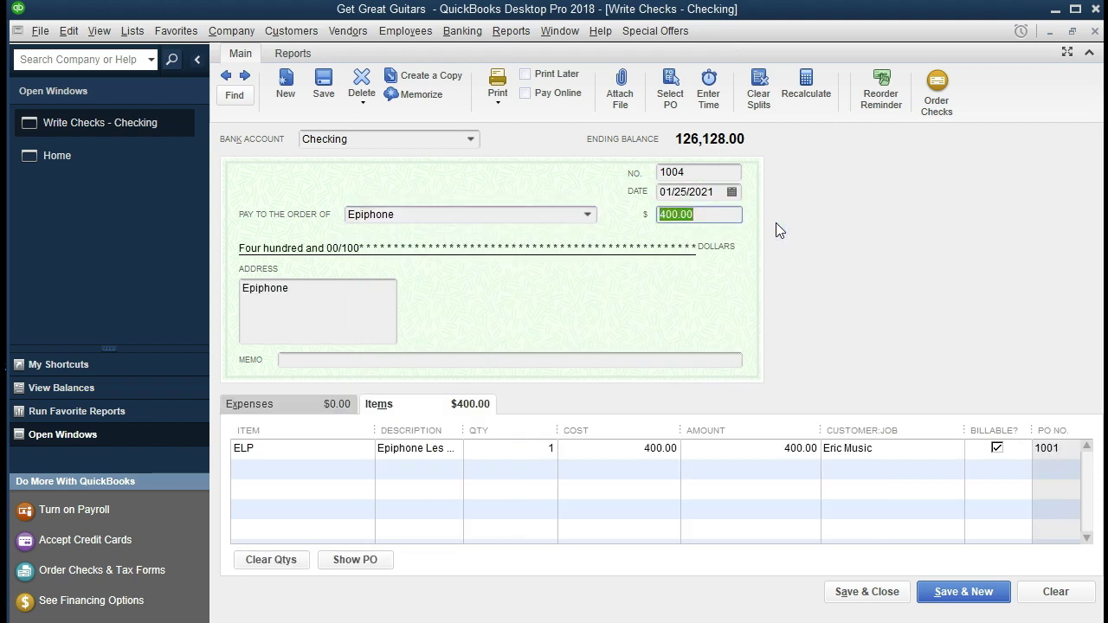
pyautogui.click(675, 240)
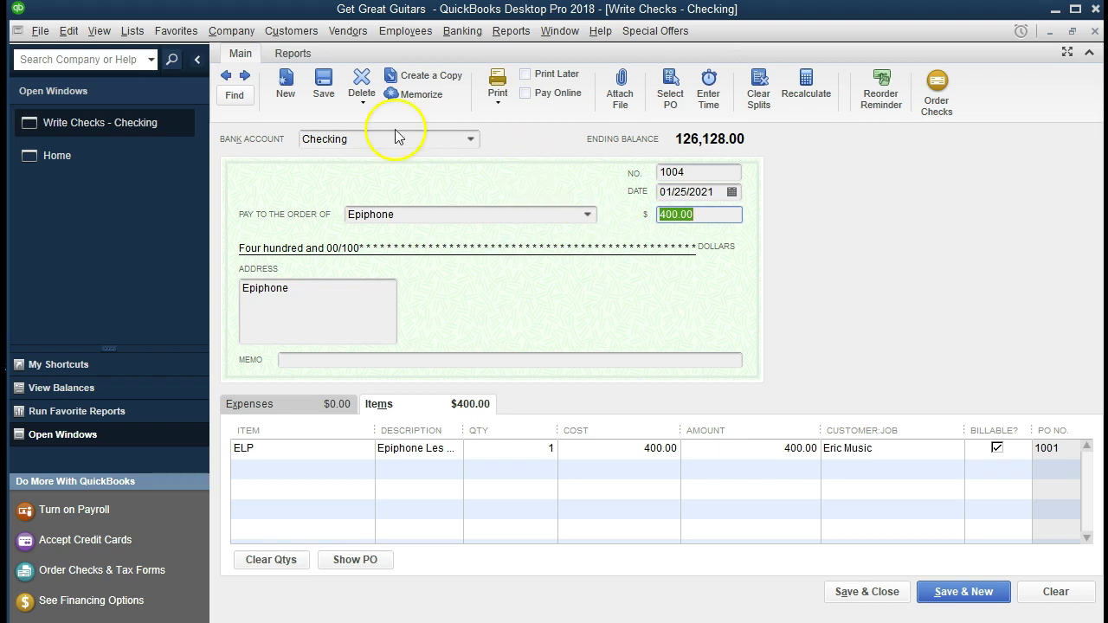
# Open the item list, and go back through the purchase orders to Epiphone's order dated 01/12/2021
pyautogui.click(133, 33)
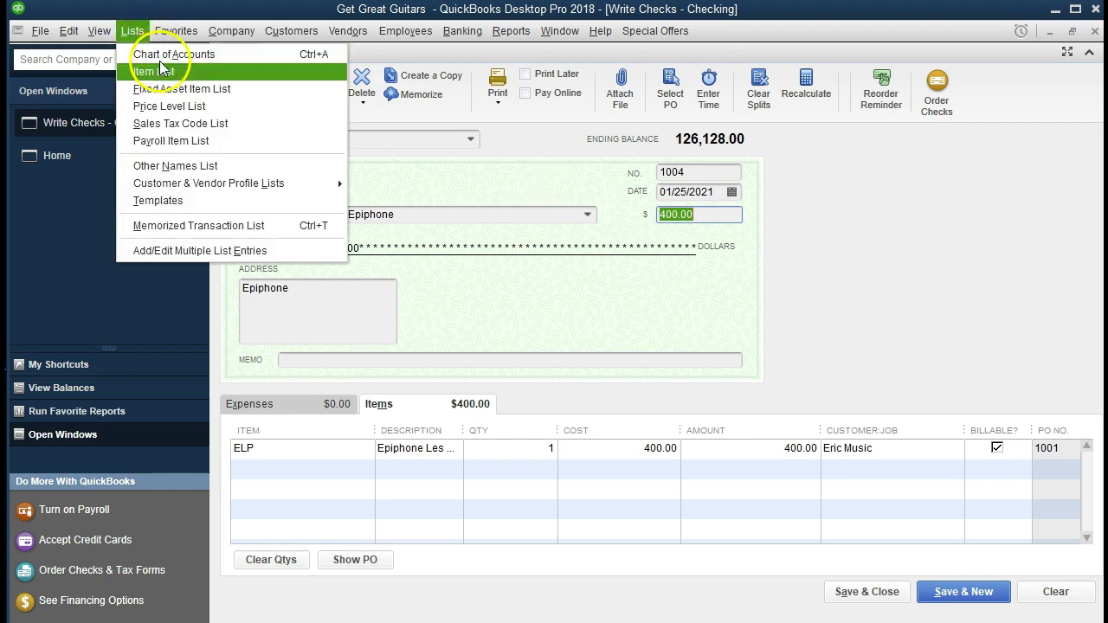
pyautogui.click(177, 73)
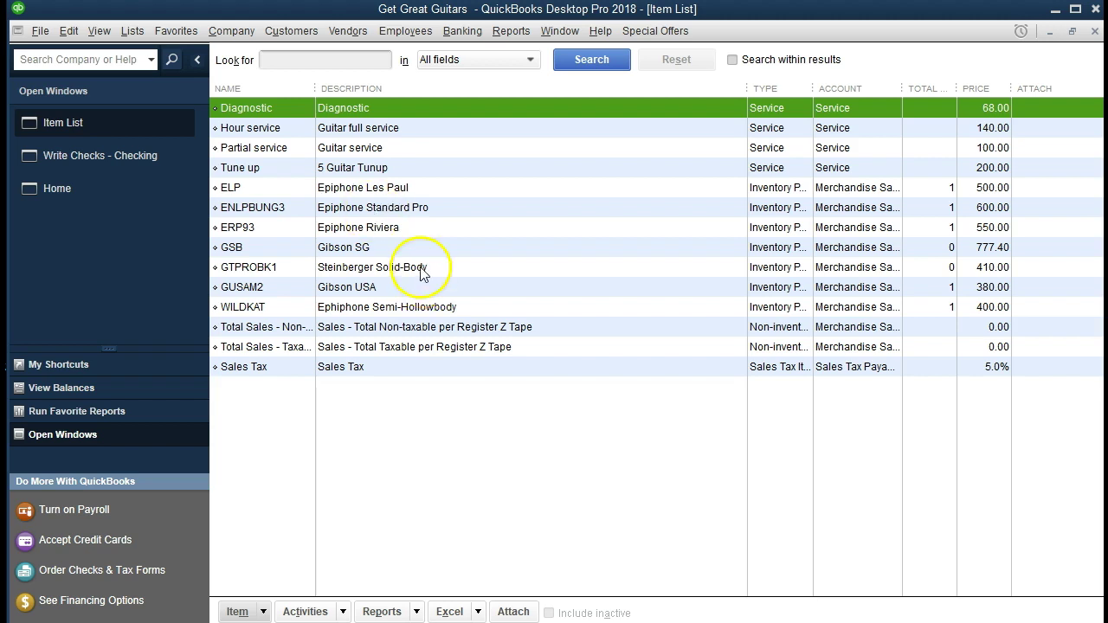
pyautogui.click(111, 192)
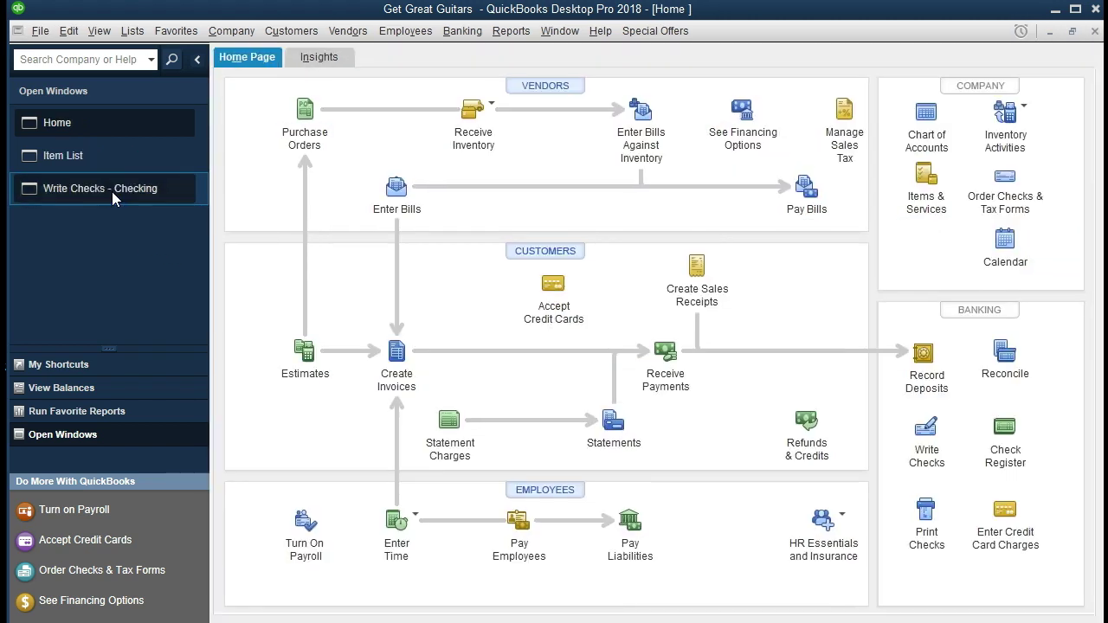
pyautogui.click(313, 108)
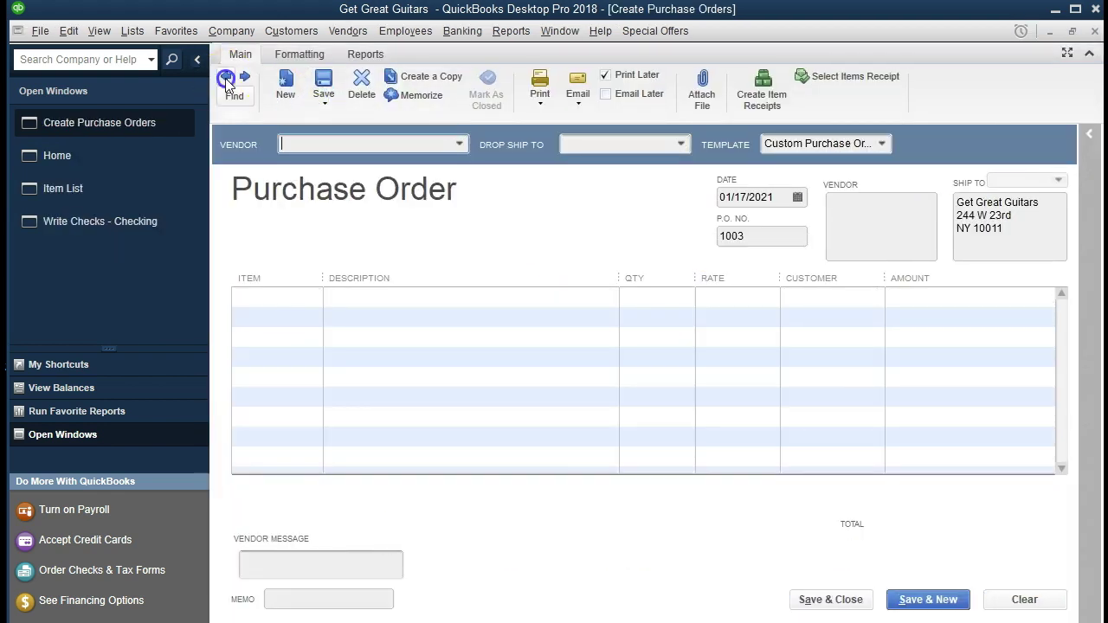
pyautogui.click(225, 78)
pyautogui.click(225, 77)
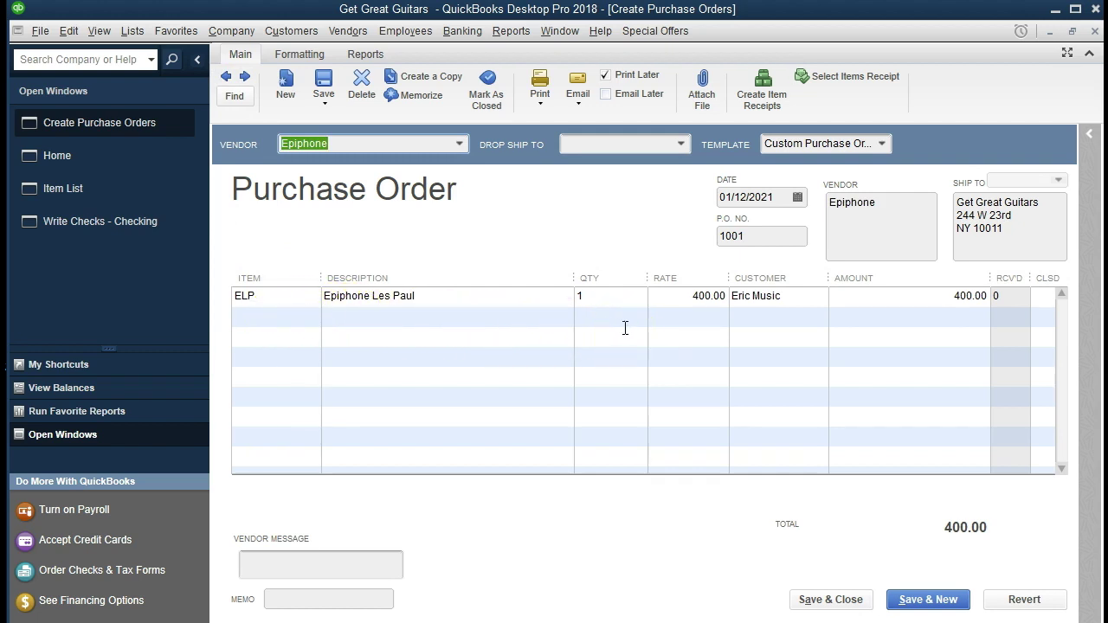
# Open the ELP item's record from the item list, review its cost and inventory information, and close it without changes
pyautogui.click(87, 197)
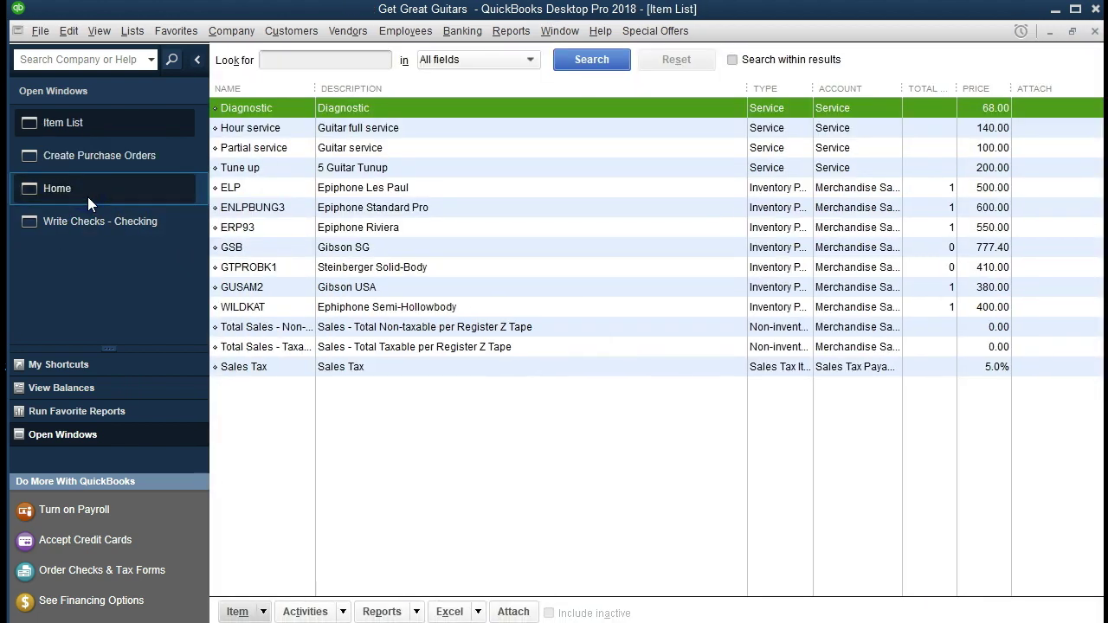
pyautogui.click(248, 187)
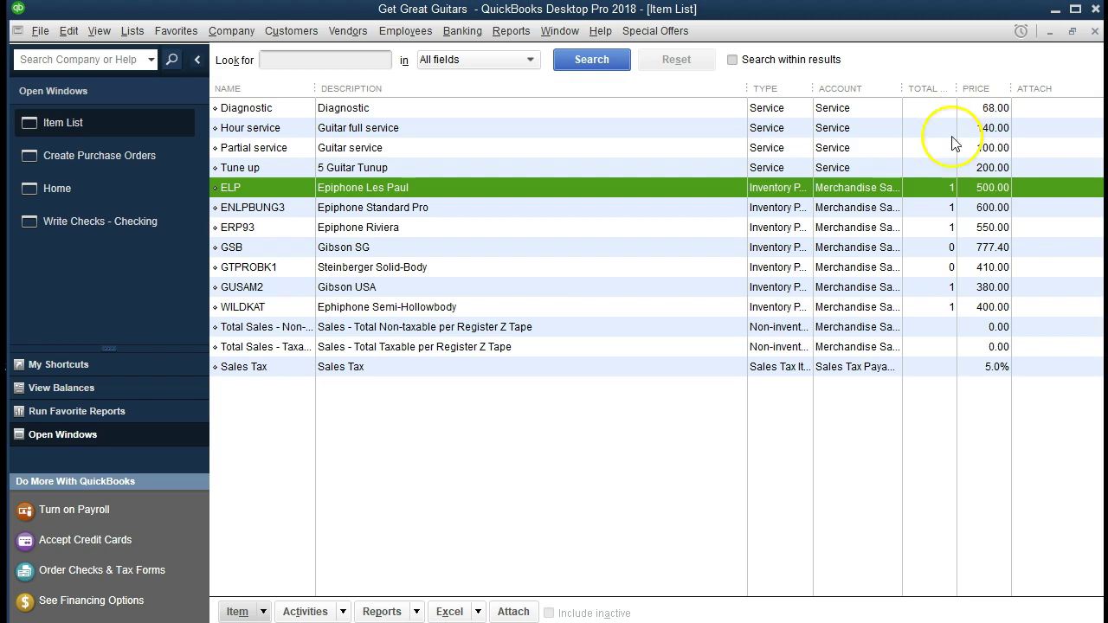
pyautogui.click(264, 612)
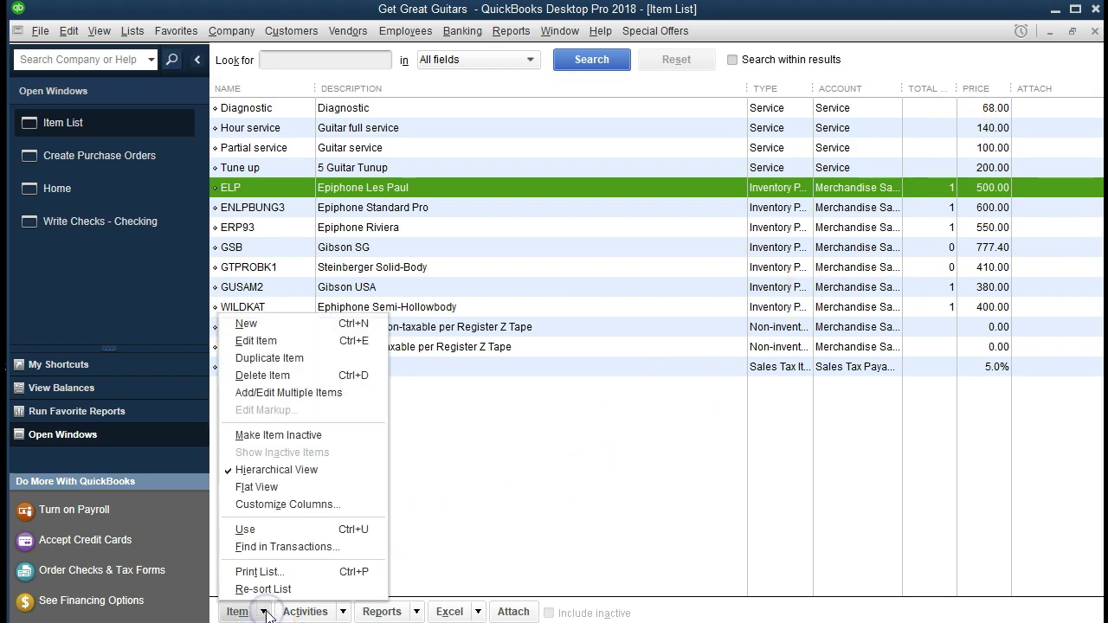
pyautogui.click(287, 359)
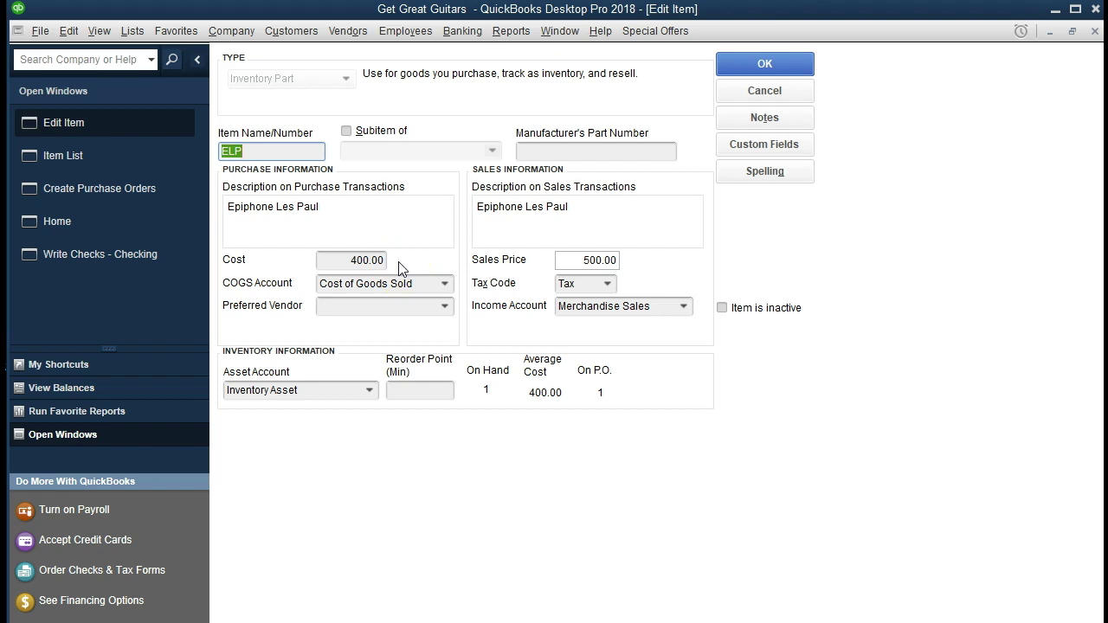
pyautogui.click(1094, 32)
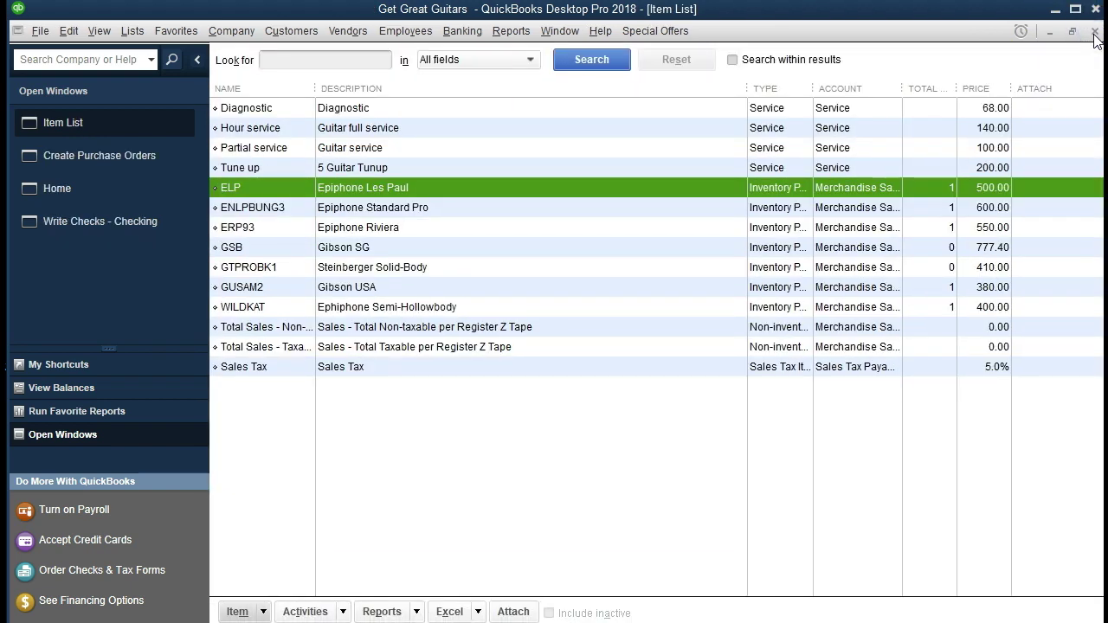
# Close the item list and the Epiphone purchase order, and return to the open check
pyautogui.click(1095, 33)
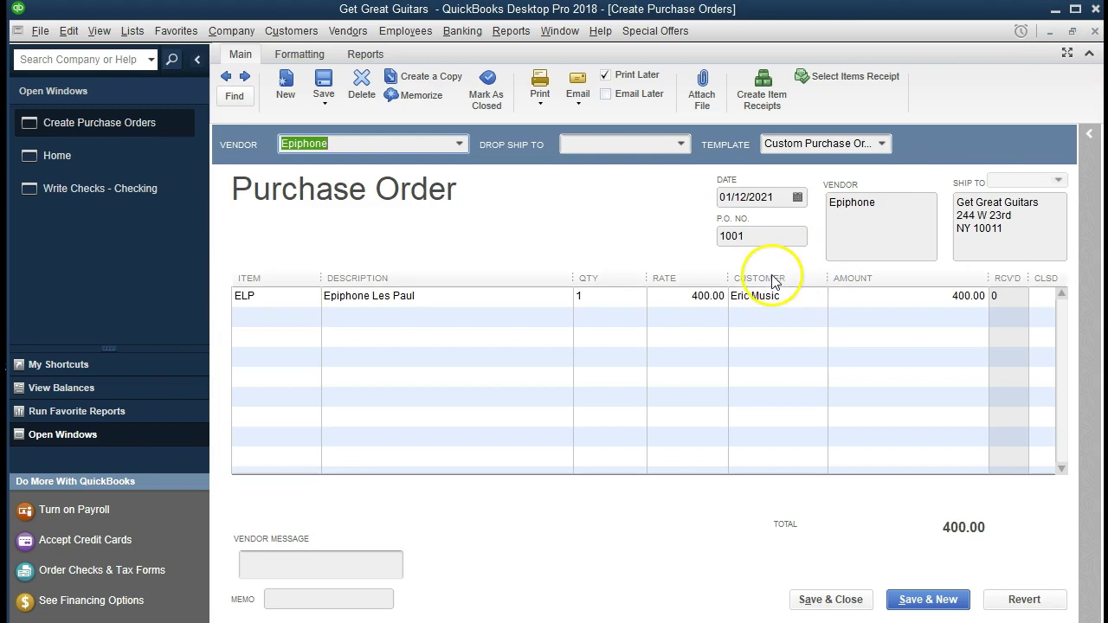
pyautogui.click(1095, 32)
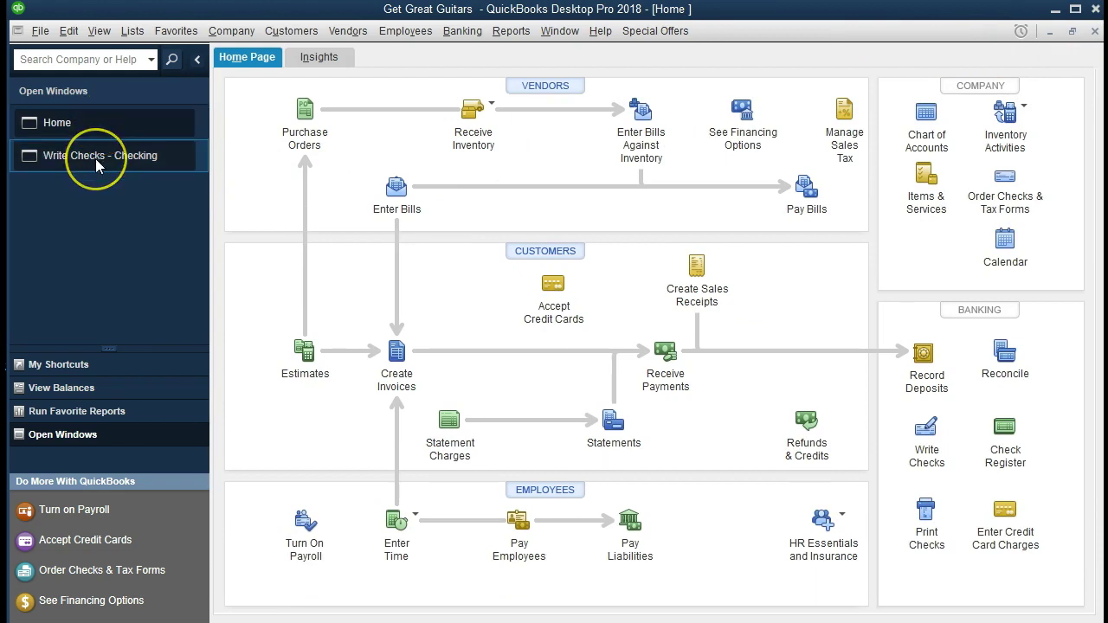
pyautogui.click(97, 157)
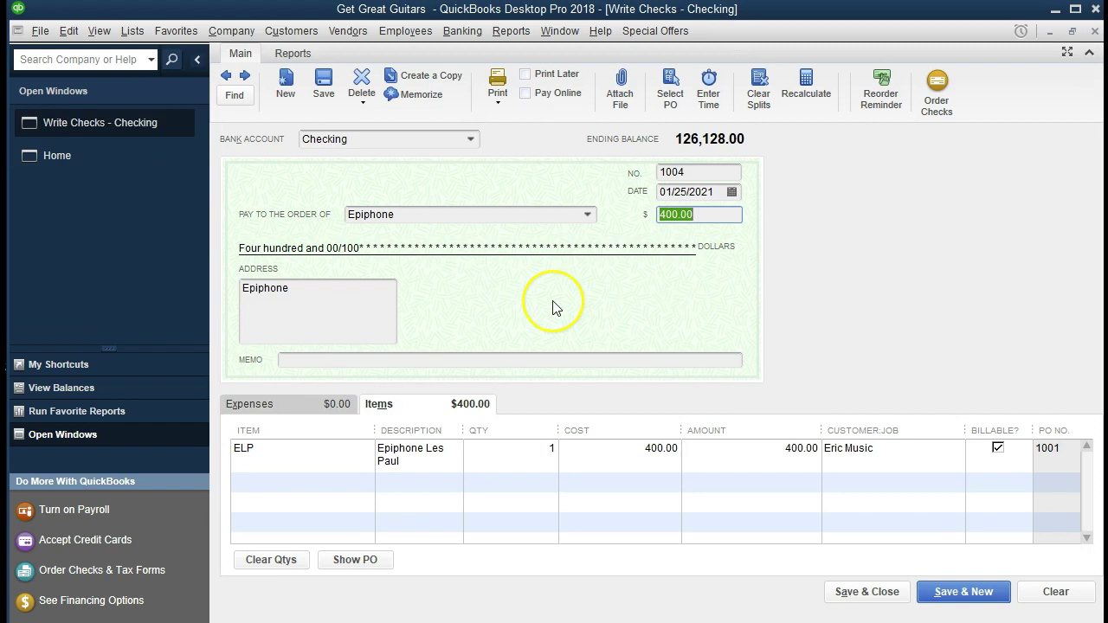
# Go through the check's address and memo to its item line, and compare the Expenses and Items sections
pyautogui.press('Tab')
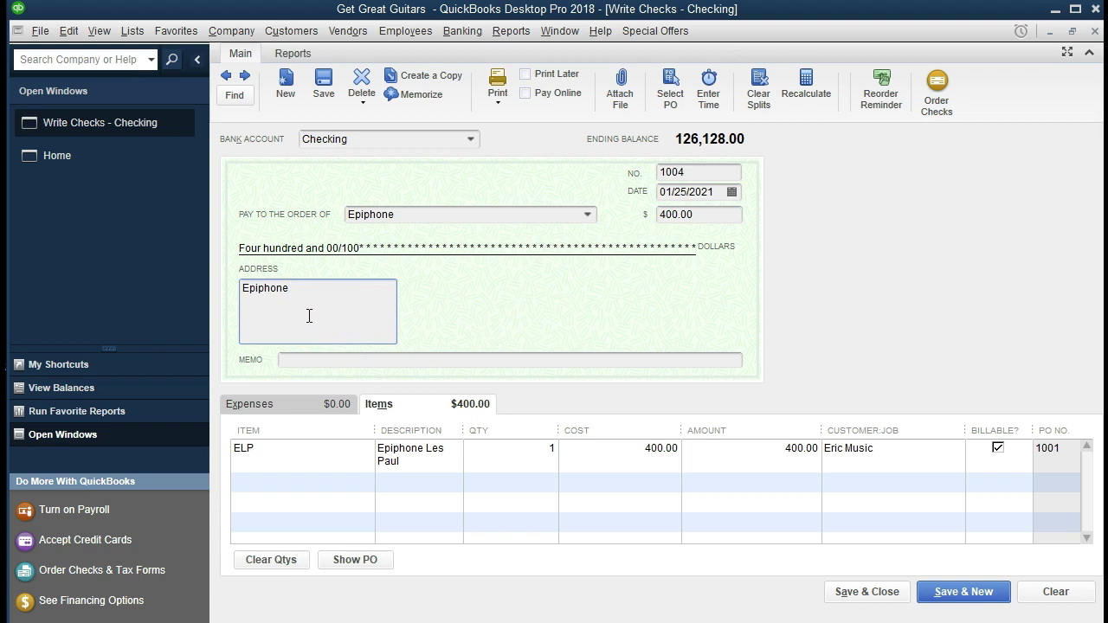
pyautogui.press('Tab')
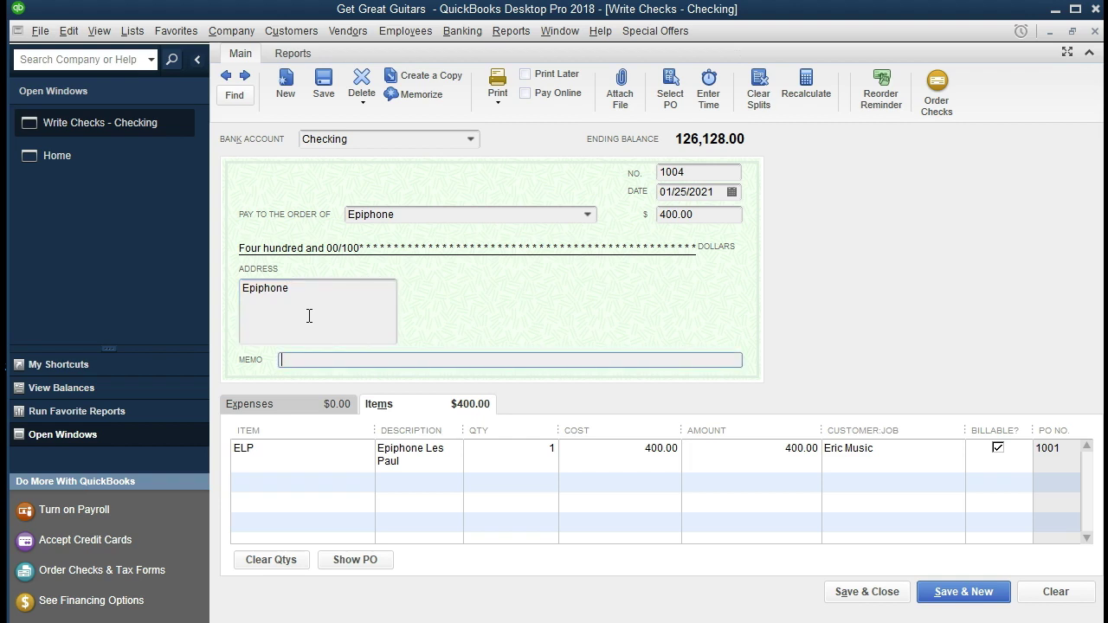
pyautogui.press('Tab')
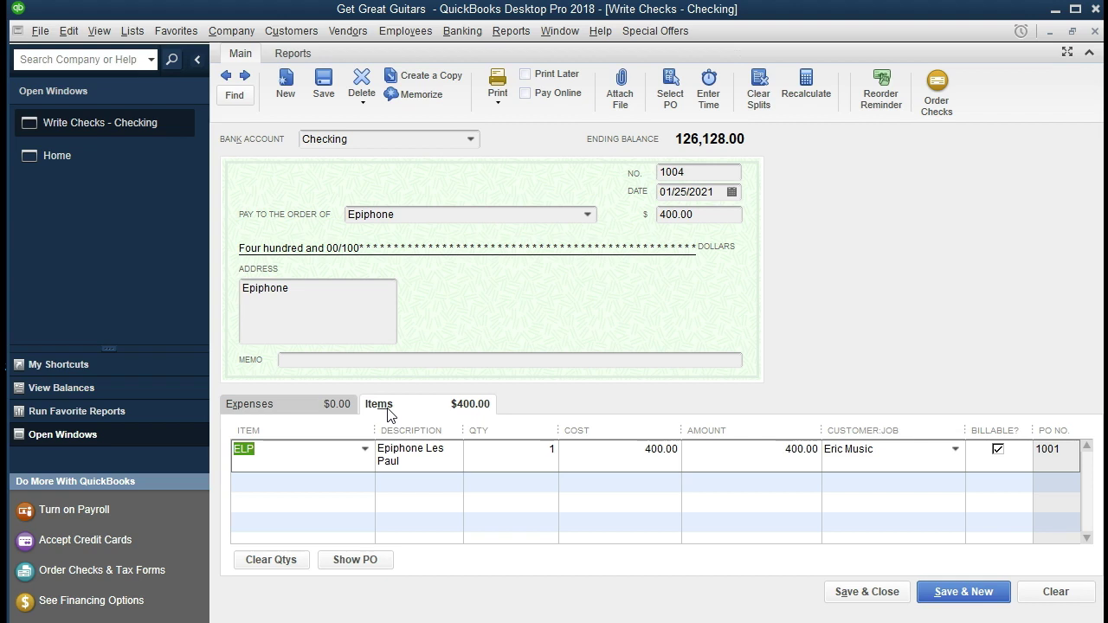
pyautogui.click(307, 403)
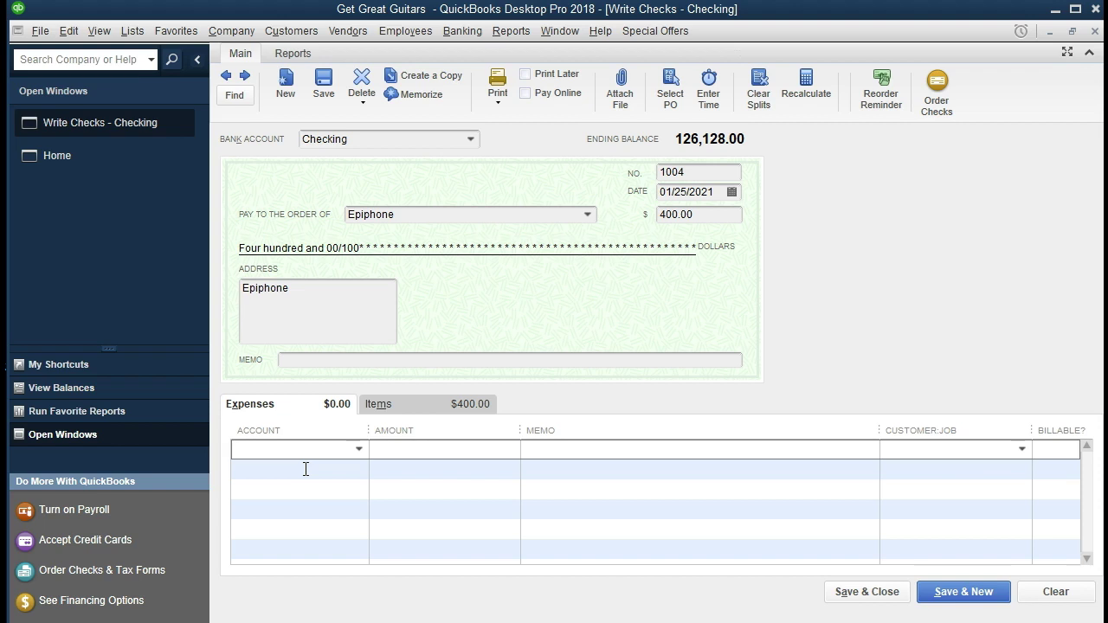
pyautogui.click(134, 31)
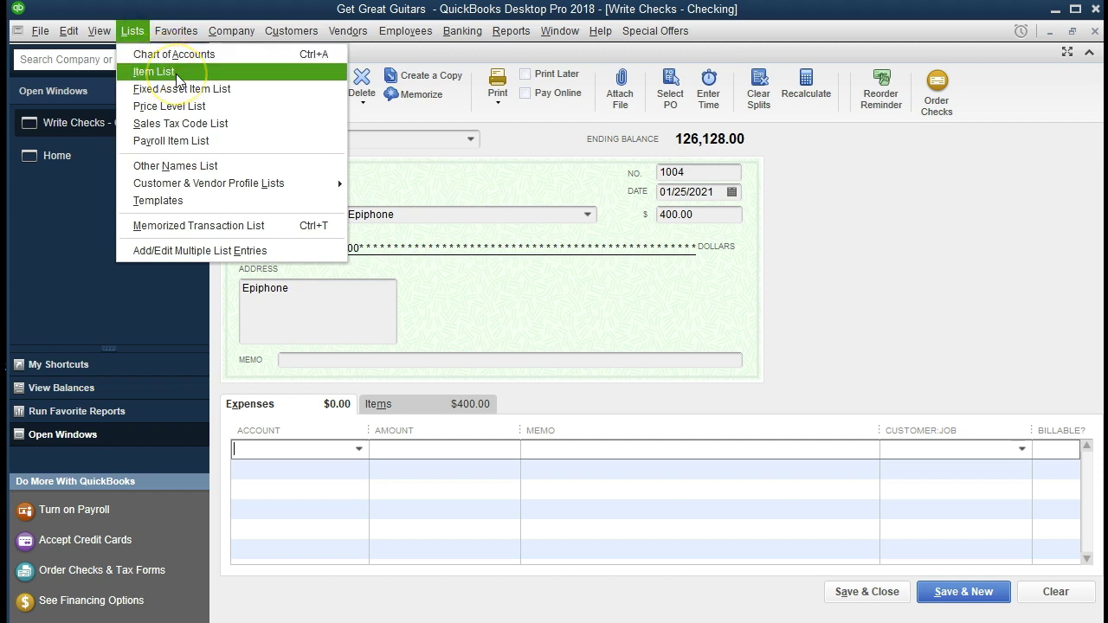
pyautogui.click(127, 32)
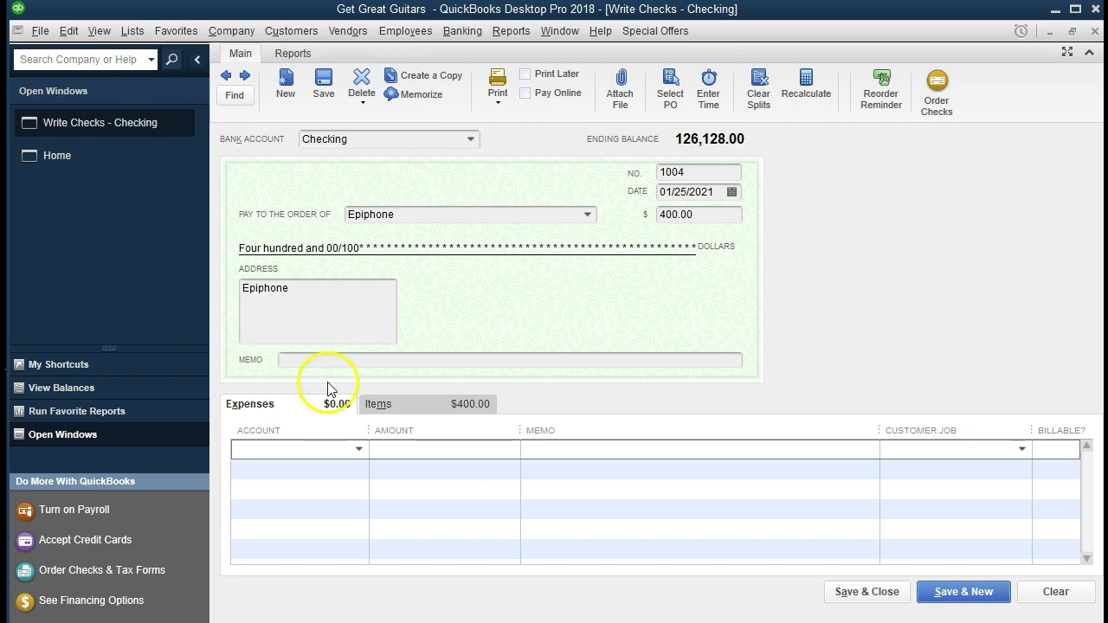
pyautogui.click(397, 403)
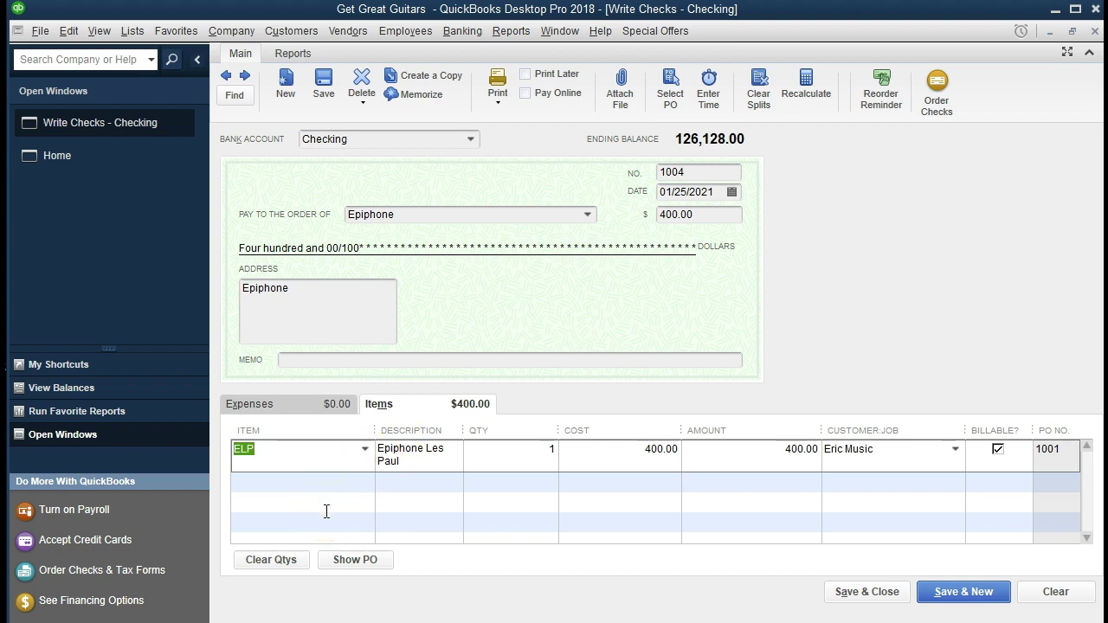
# Look through the accounts available for an expense line on the check without choosing one
pyautogui.click(300, 403)
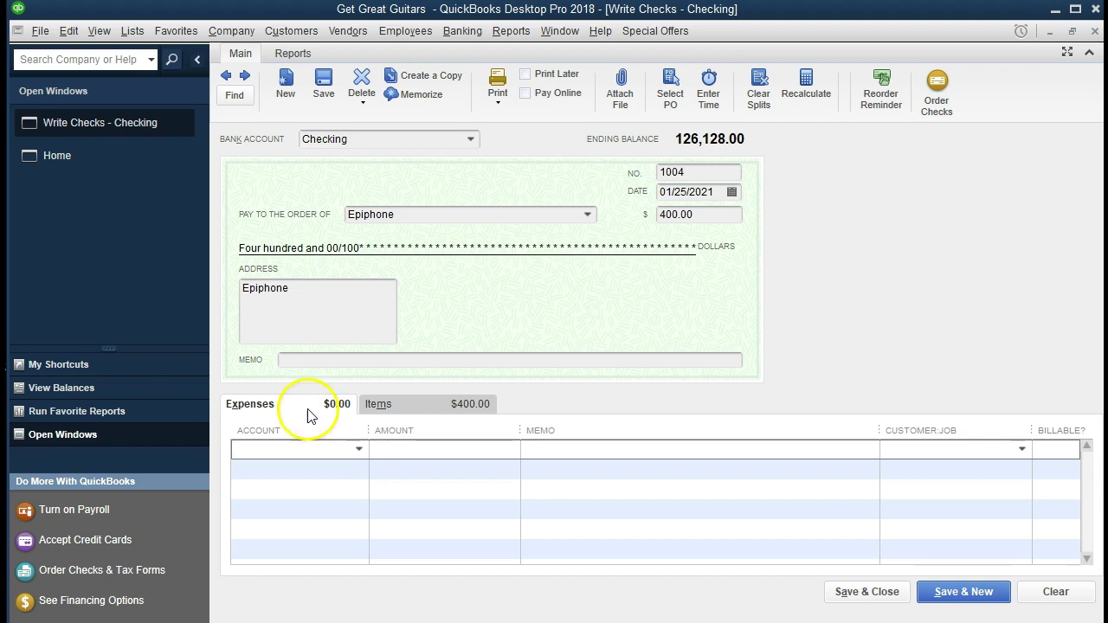
pyautogui.click(361, 450)
pyautogui.scroll(3, 442, 365)
pyautogui.scroll(5, 441, 364)
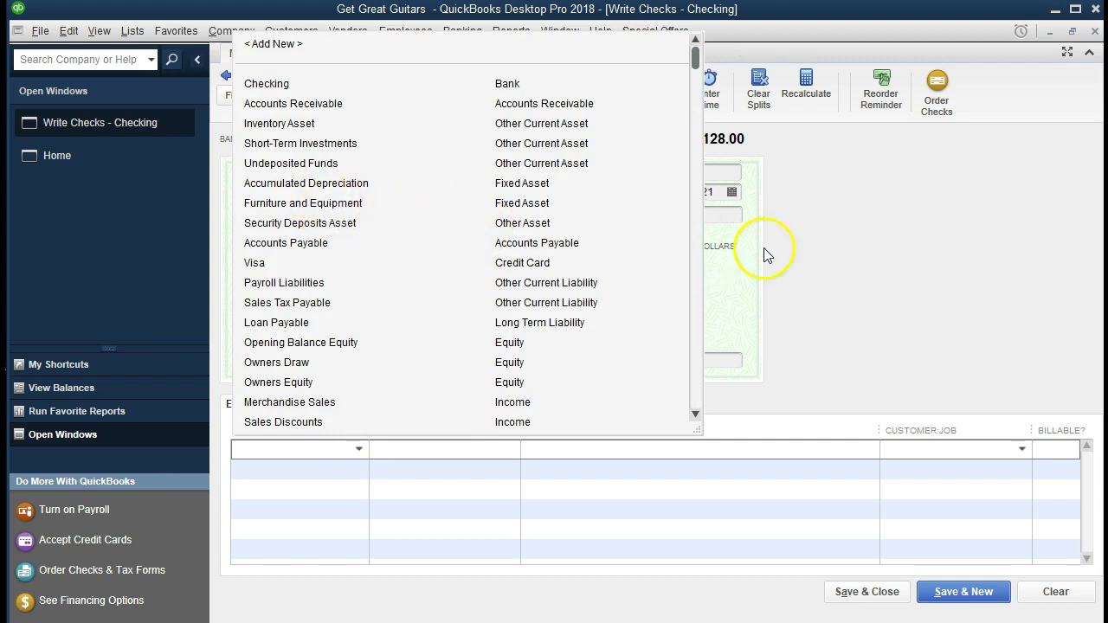
pyautogui.click(837, 257)
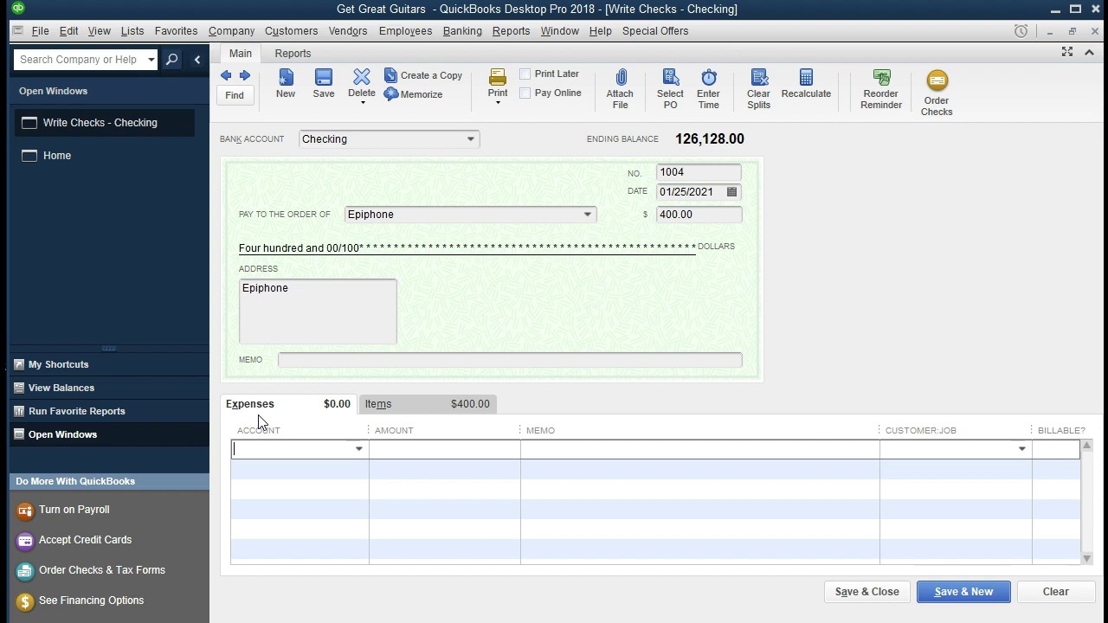
# Go through the ELP item line on the Epiphone check up to its billable setting, then save and close the check
pyautogui.click(403, 404)
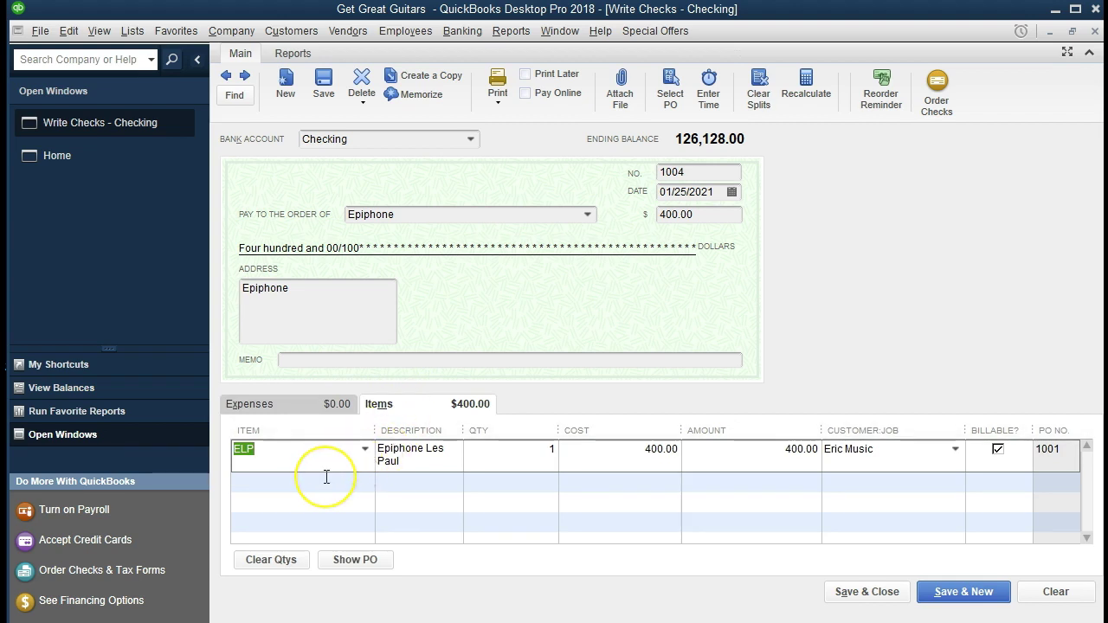
pyautogui.press('Tab')
pyautogui.press('Tab')
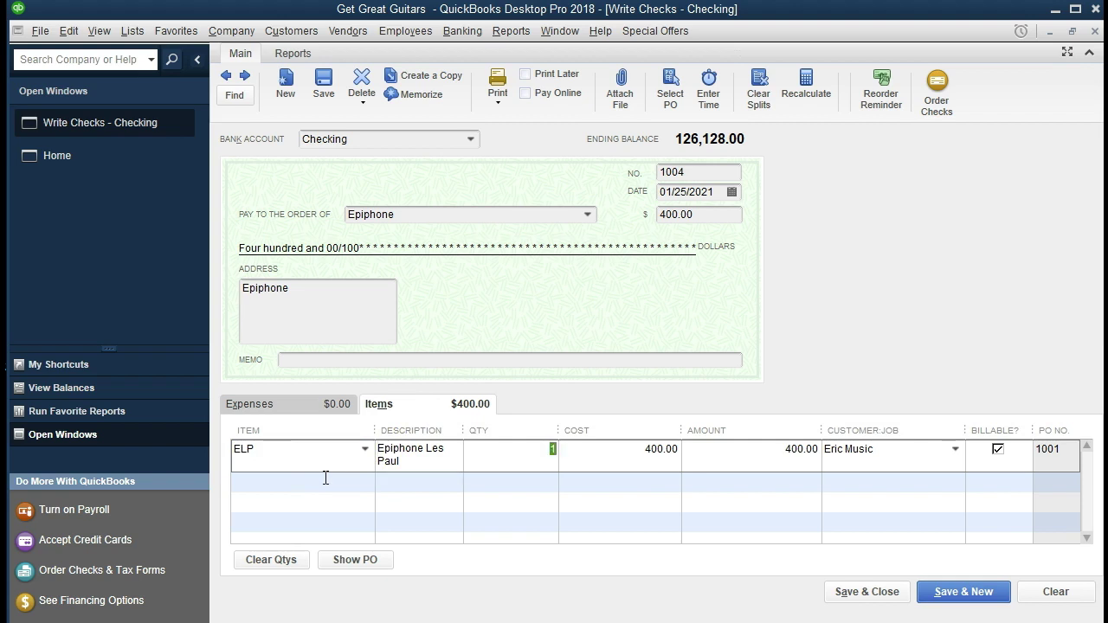
pyautogui.press('Tab')
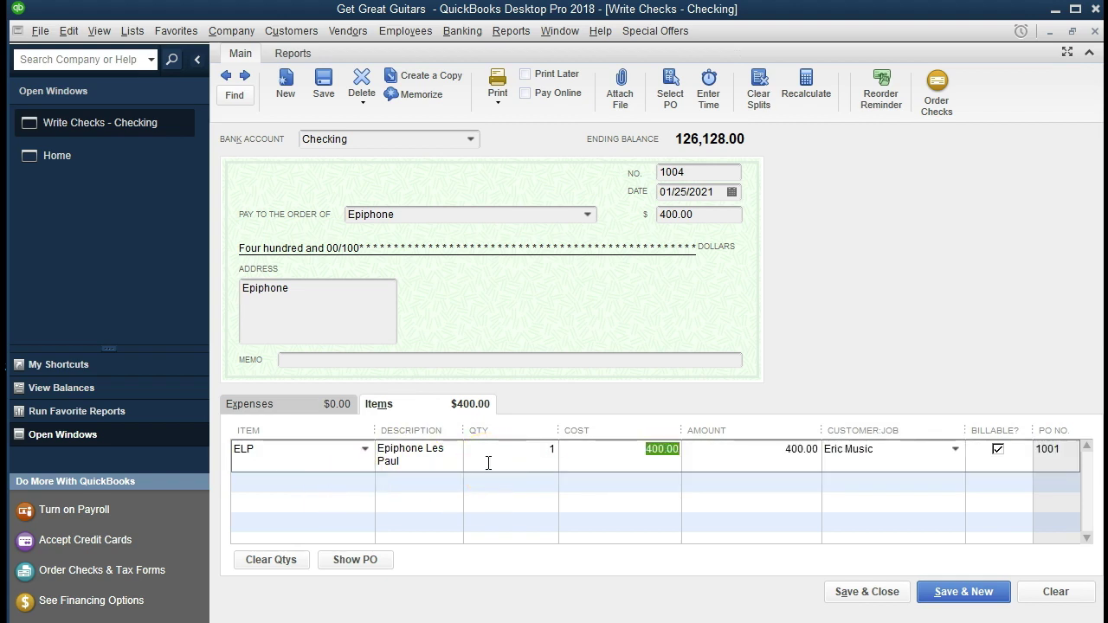
pyautogui.press('Tab')
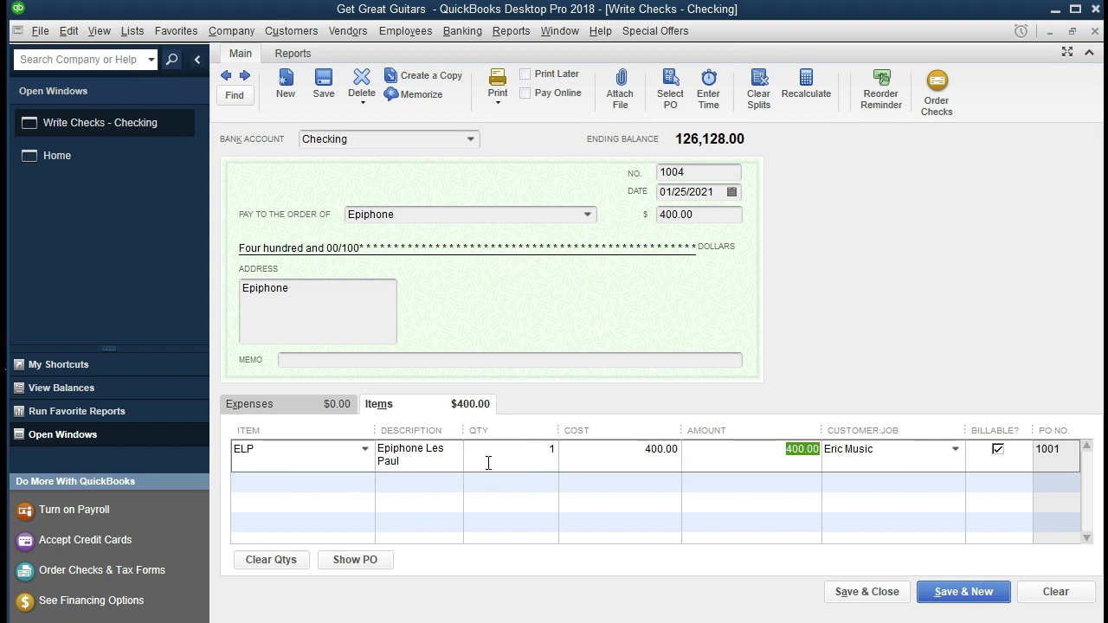
pyautogui.press('Tab')
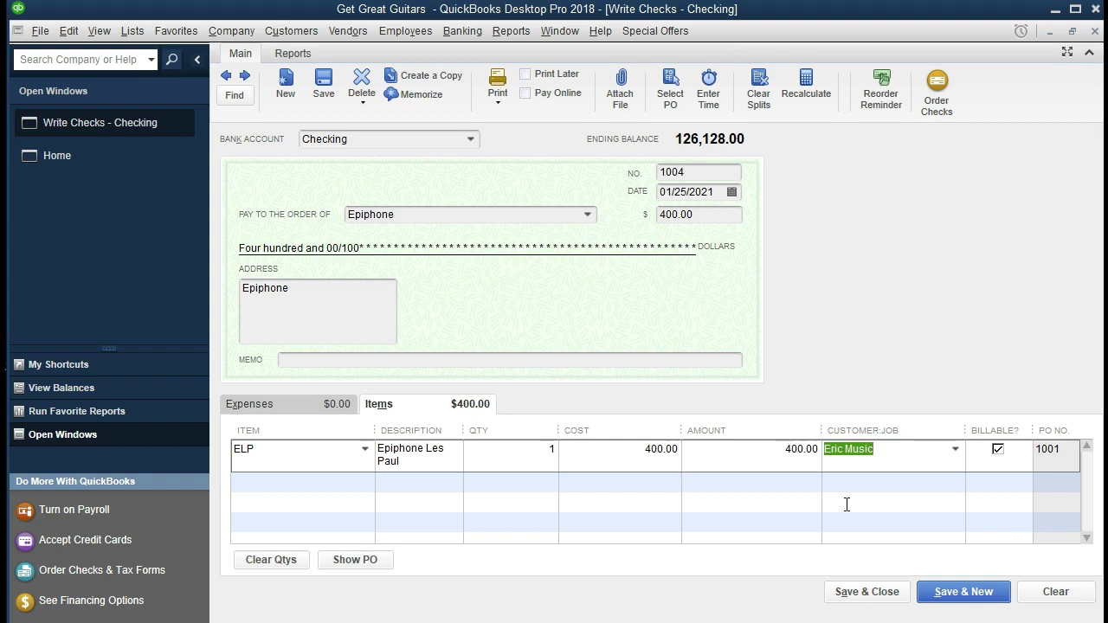
pyautogui.press('Tab')
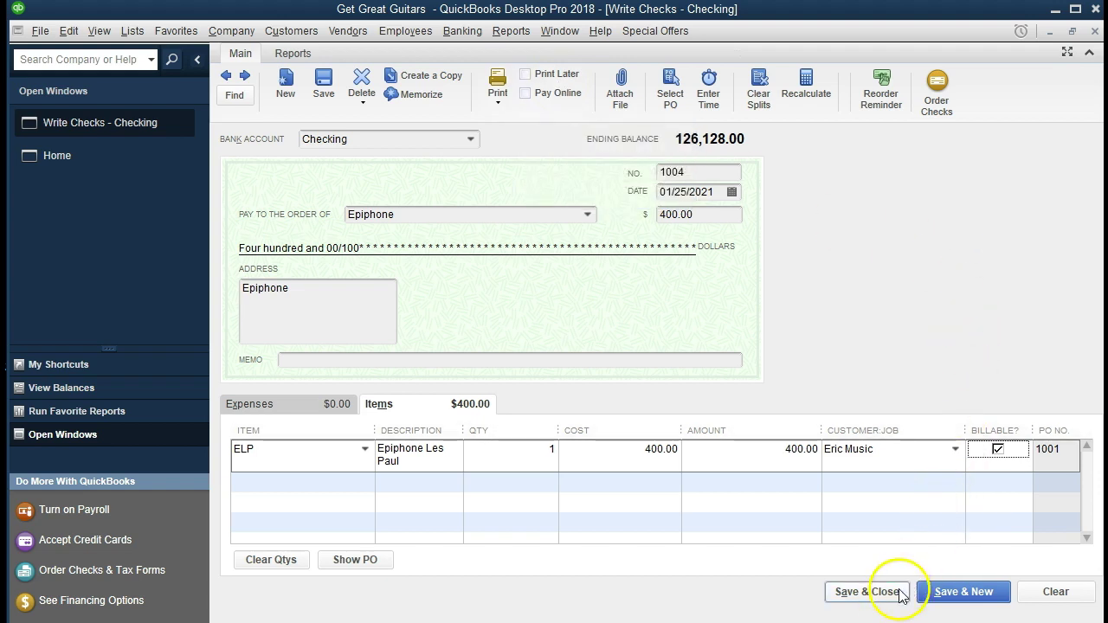
pyautogui.click(867, 592)
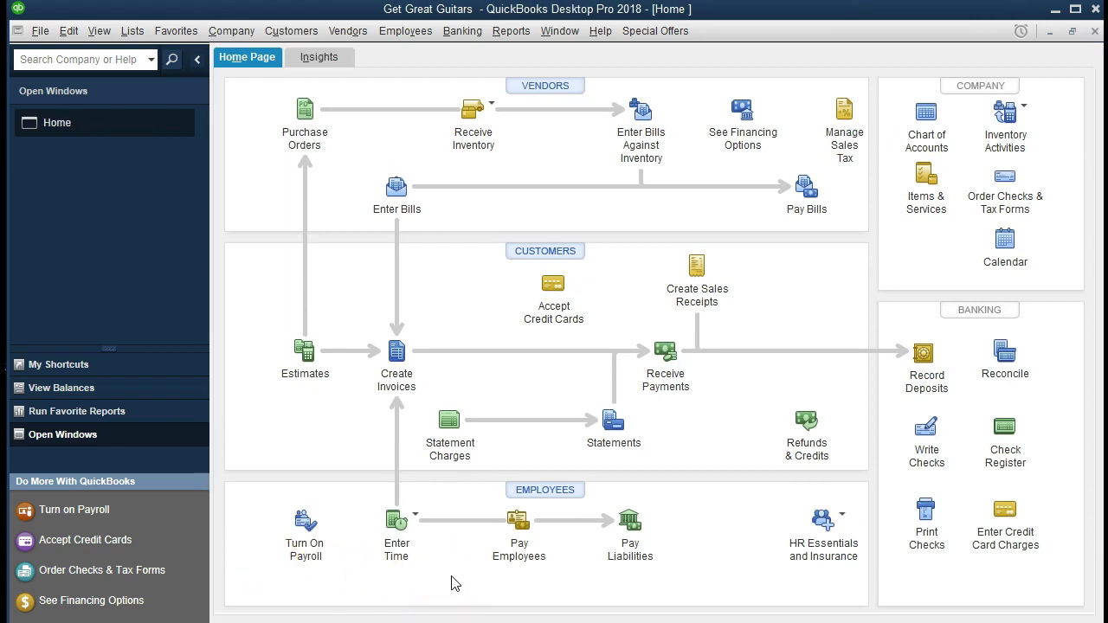
# Open the purchase orders, page back through the Gibson order to the Epiphone order to check its receipt status, and close the form
pyautogui.click(309, 134)
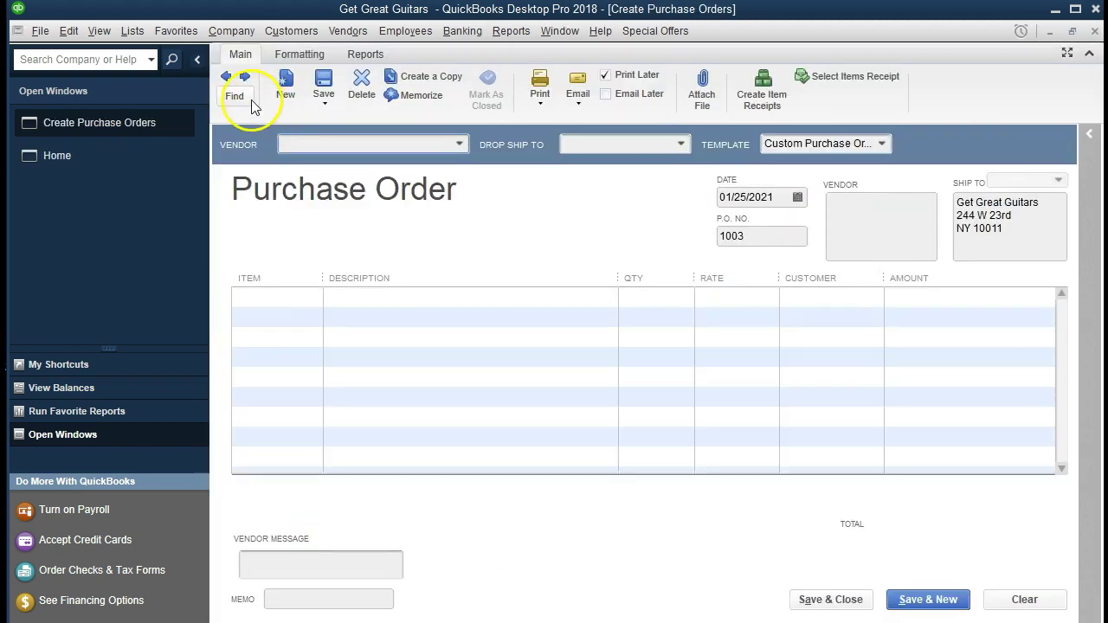
pyautogui.click(224, 76)
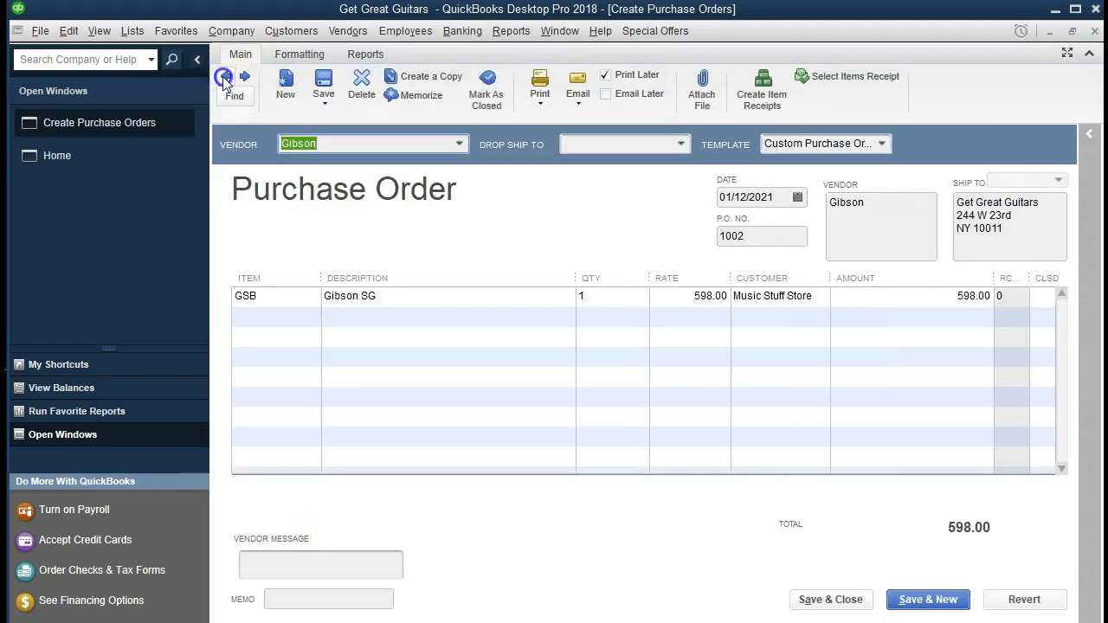
pyautogui.click(222, 76)
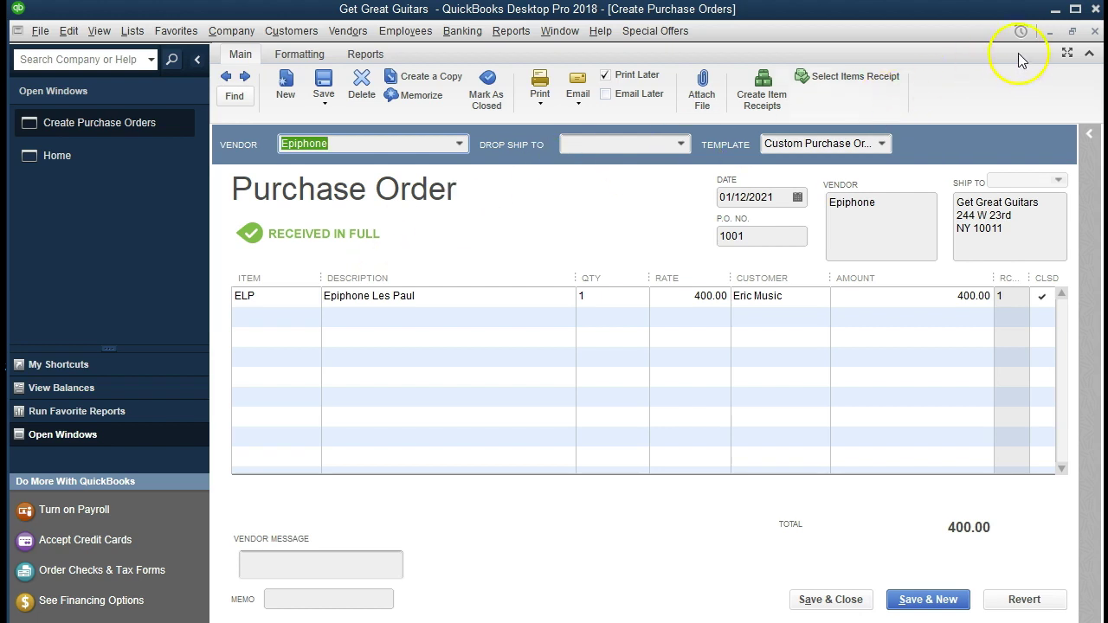
pyautogui.click(1094, 31)
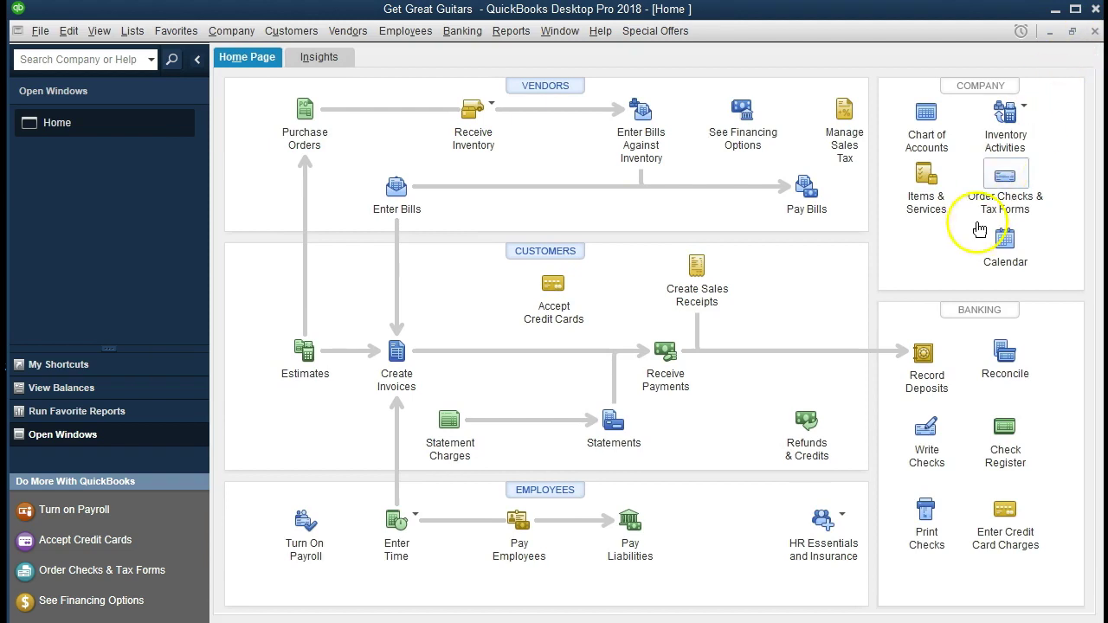
pyautogui.click(925, 458)
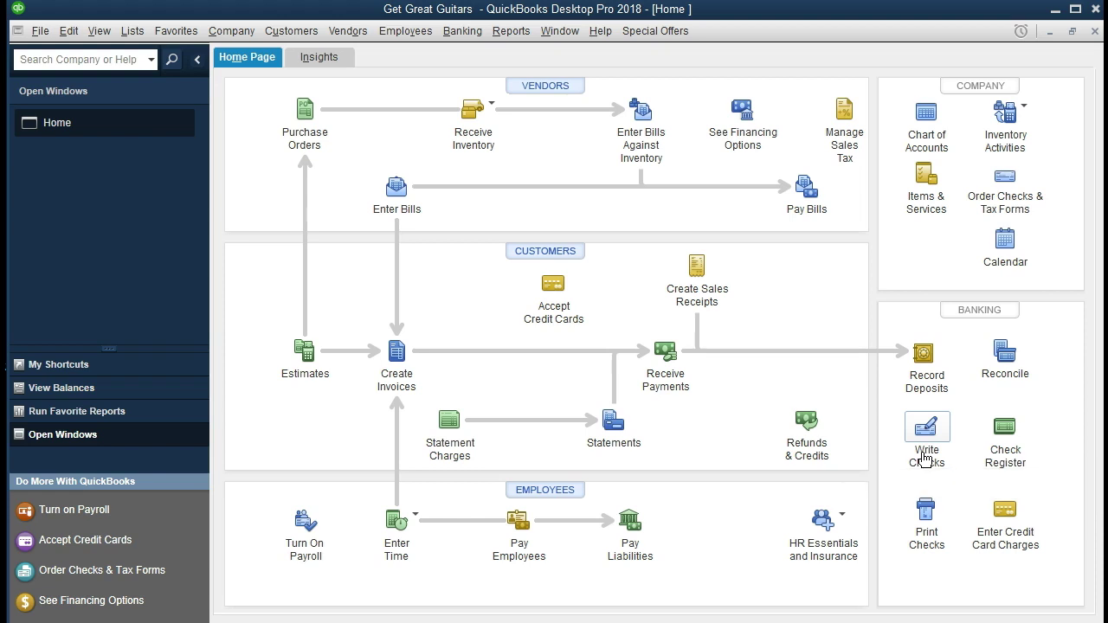
# Open the standard Balance Sheet report and set its date to 12/31/2021
pyautogui.click(512, 31)
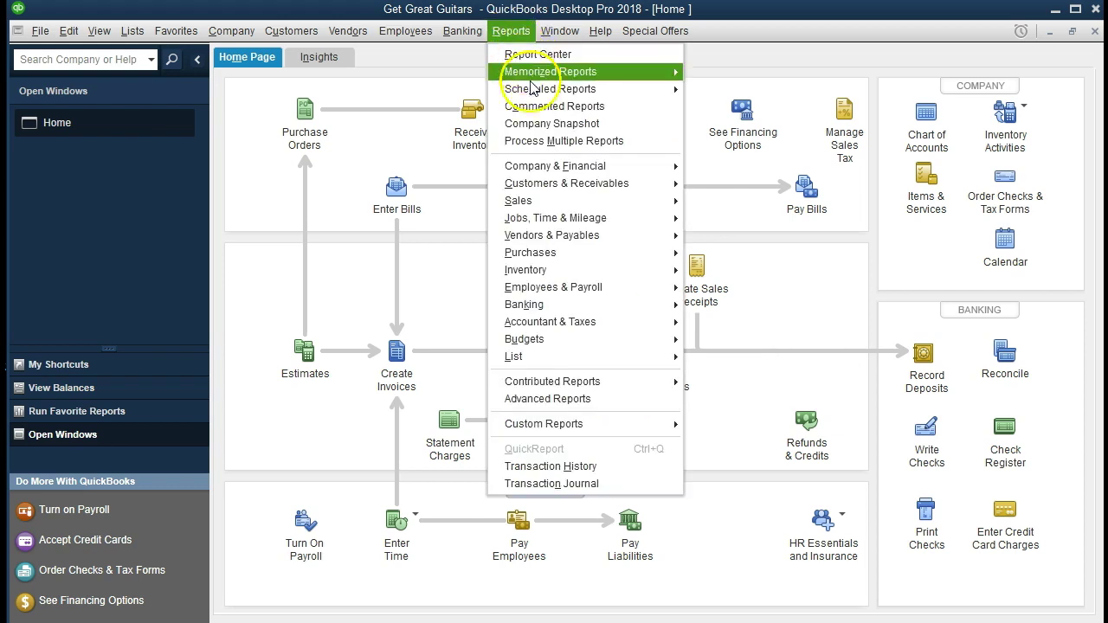
pyautogui.moveTo(655, 166)
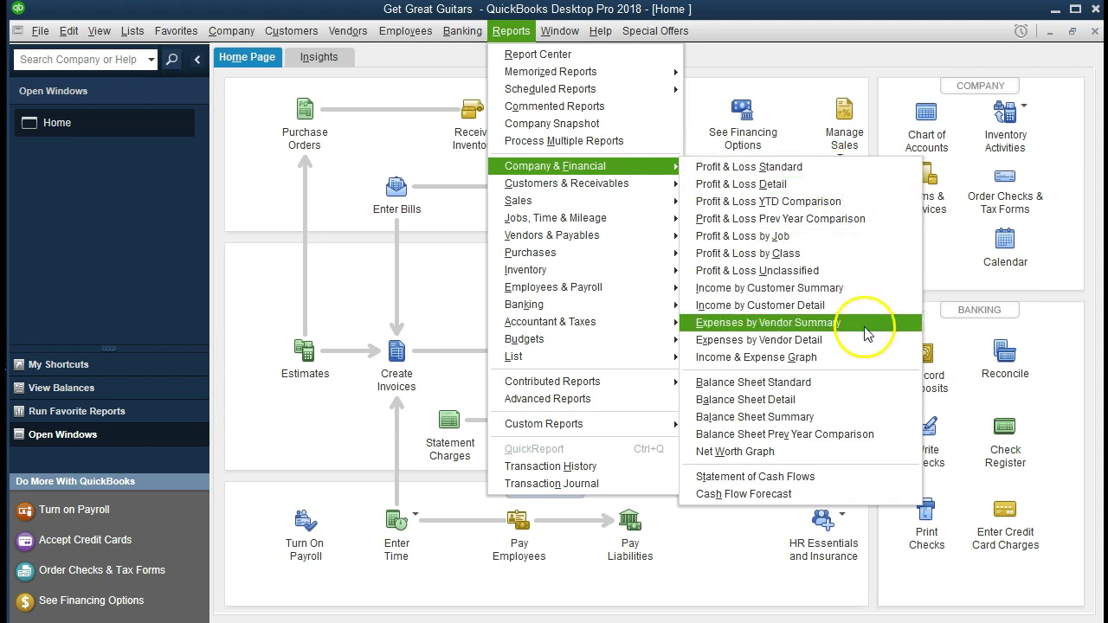
pyautogui.click(860, 382)
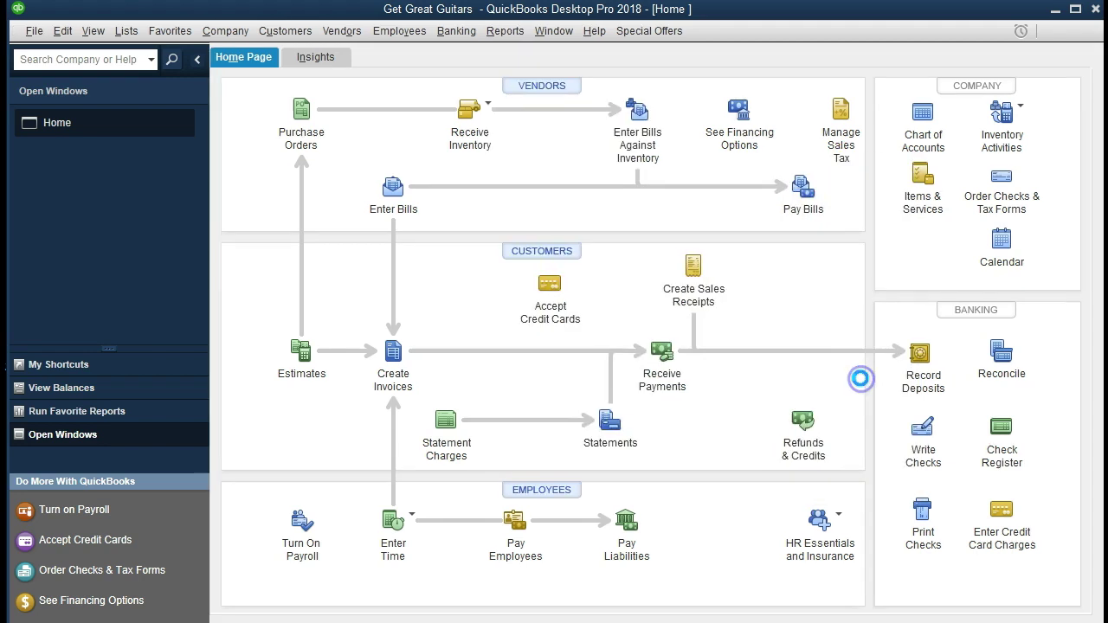
pyautogui.press('Tab')
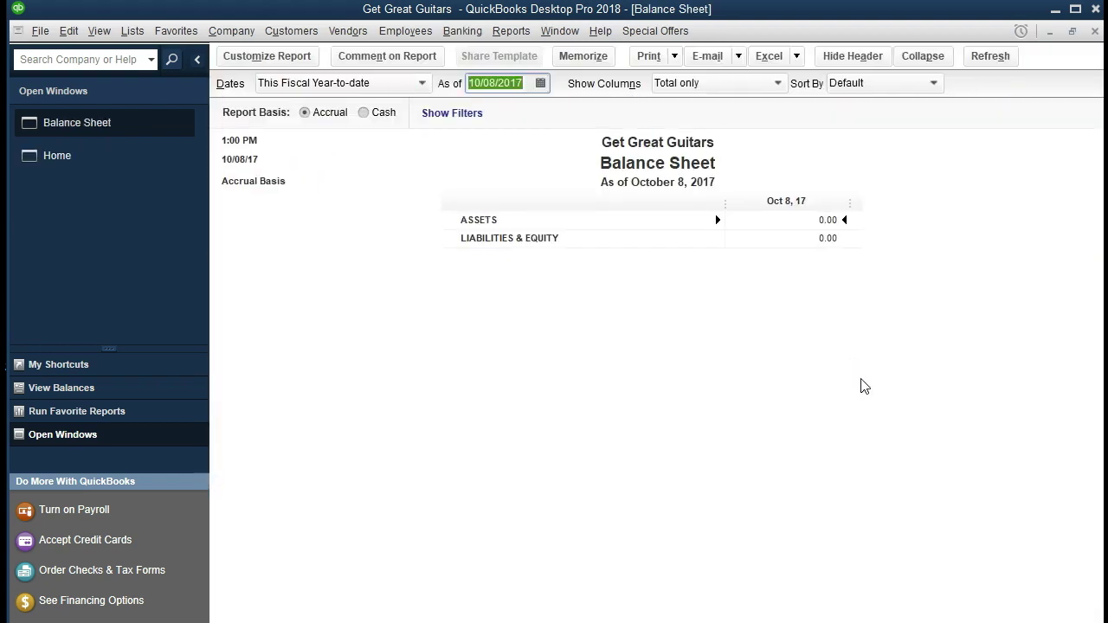
pyautogui.write('1')
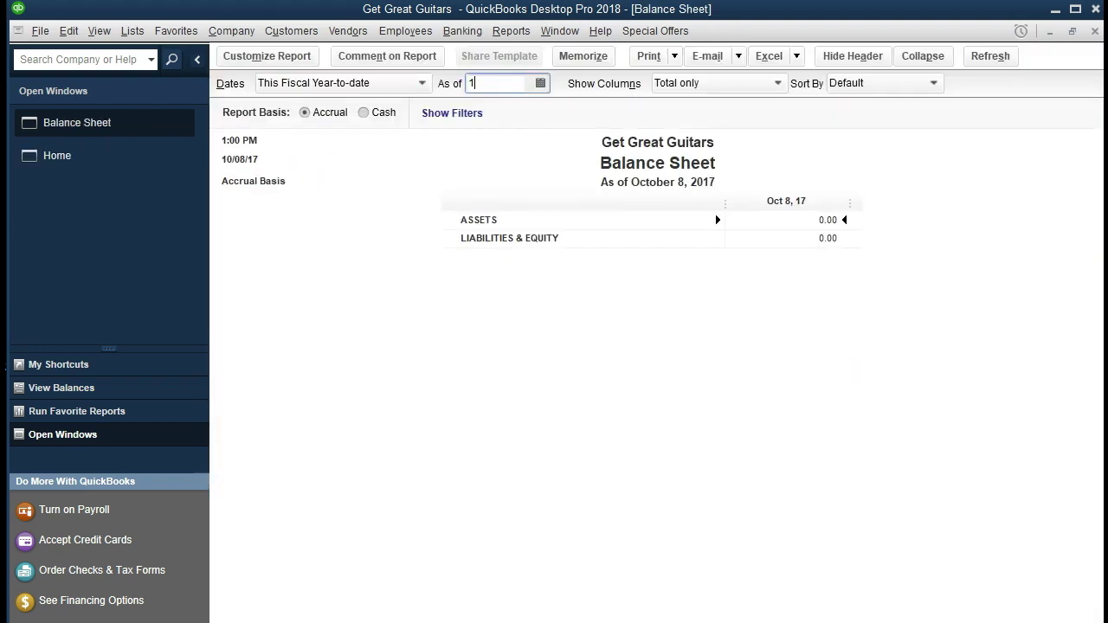
pyautogui.write('2/31/202121')
pyautogui.press('Tab')
pyautogui.click(514, 228)
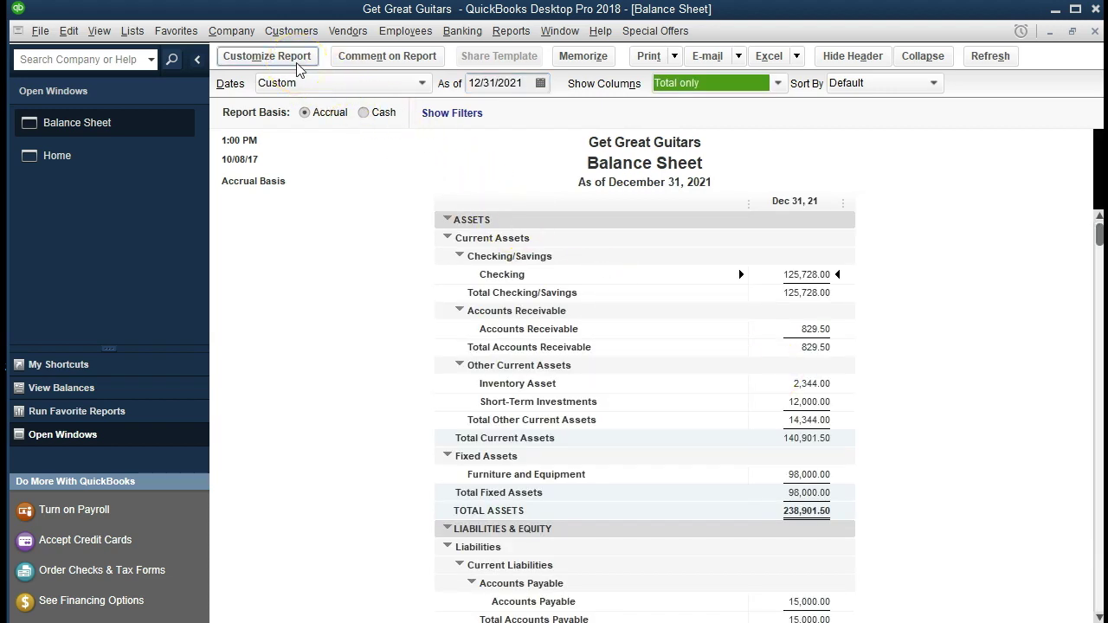
# Customize the Balance Sheet's date range to run from 01/01/2021 to 12/31/2021
pyautogui.click(267, 57)
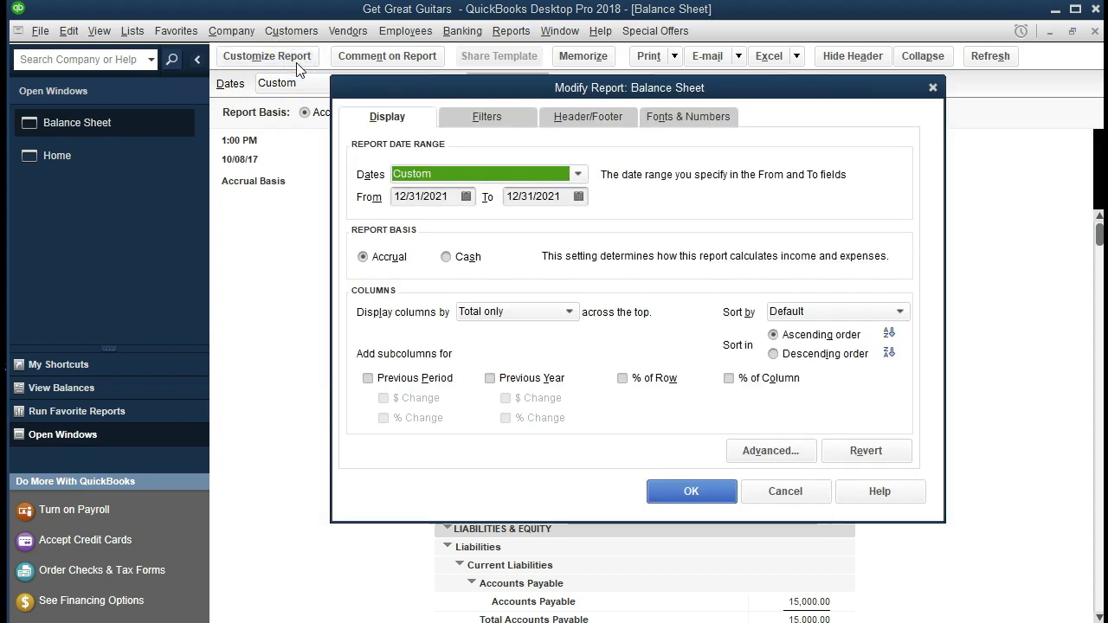
pyautogui.press('Tab')
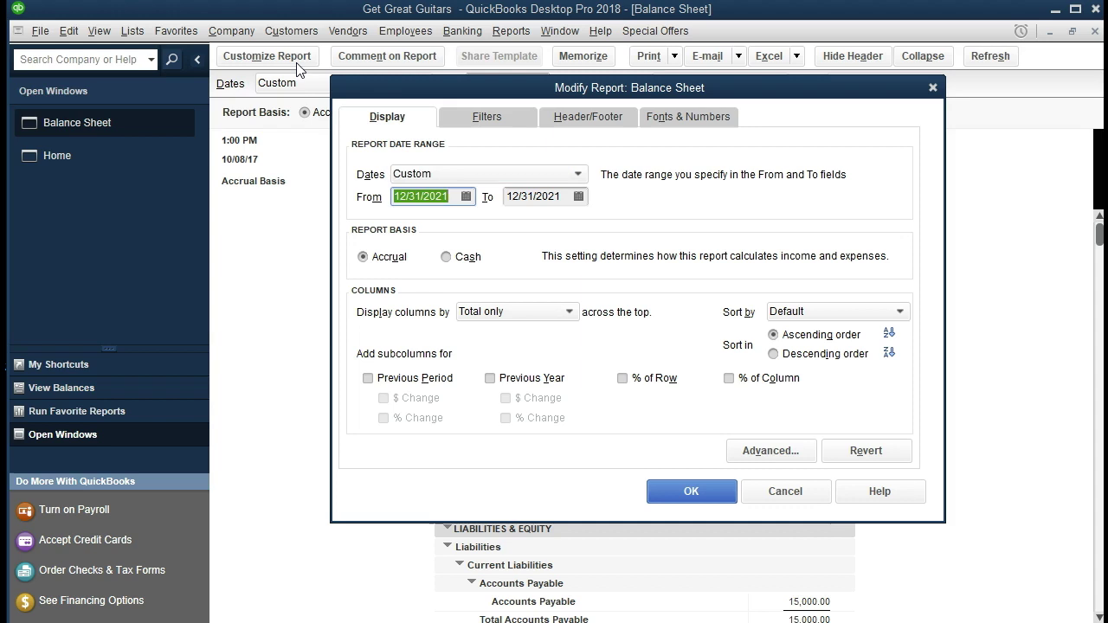
pyautogui.write('010121')
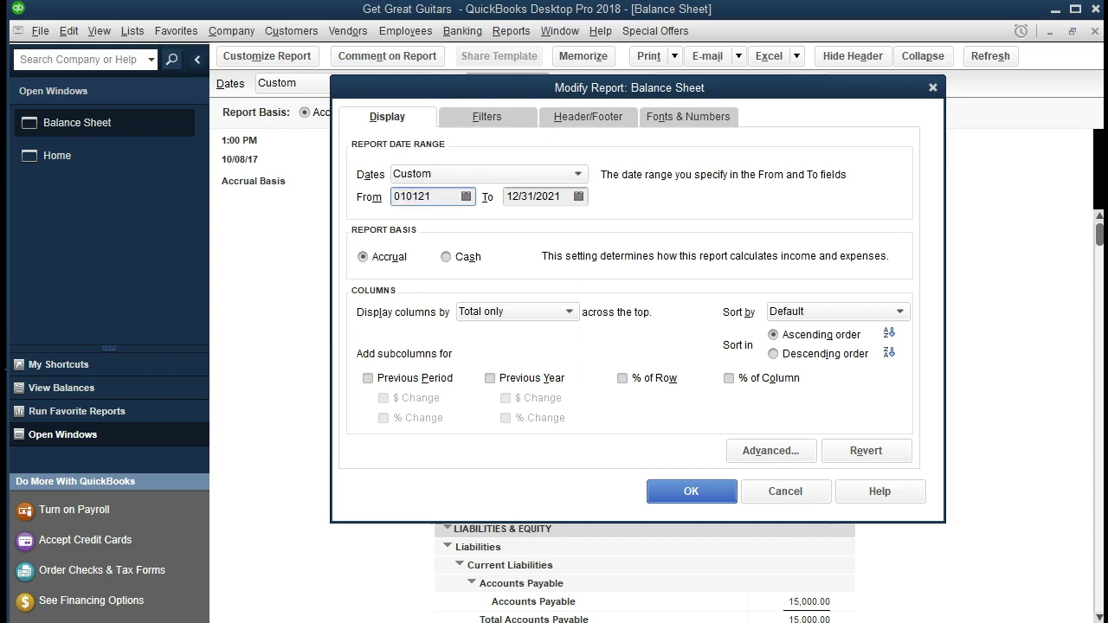
pyautogui.press('Tab')
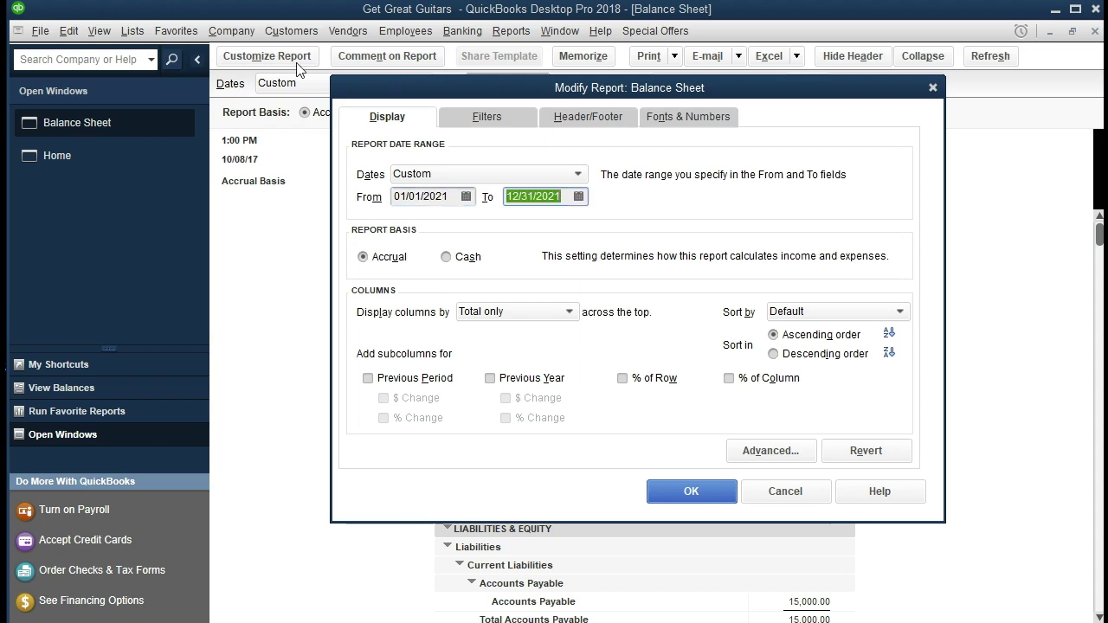
pyautogui.press('Tab')
pyautogui.click(691, 491)
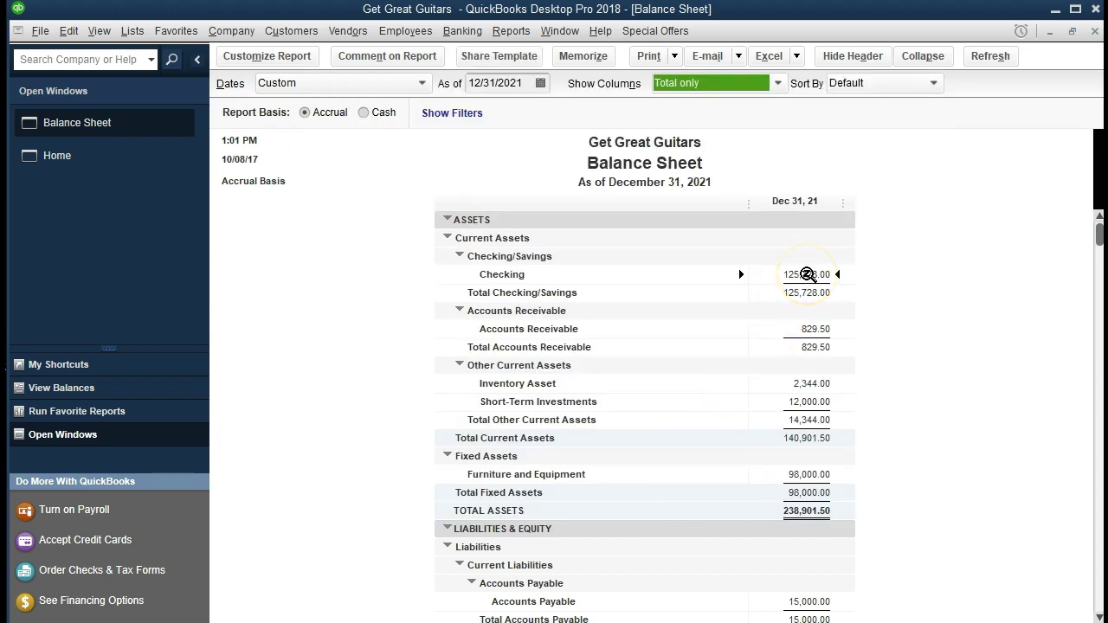
# Drill into the Checking balance, widen the Split column, open the Epiphone check behind it, and return to the Balance Sheet
pyautogui.doubleClick(807, 274)
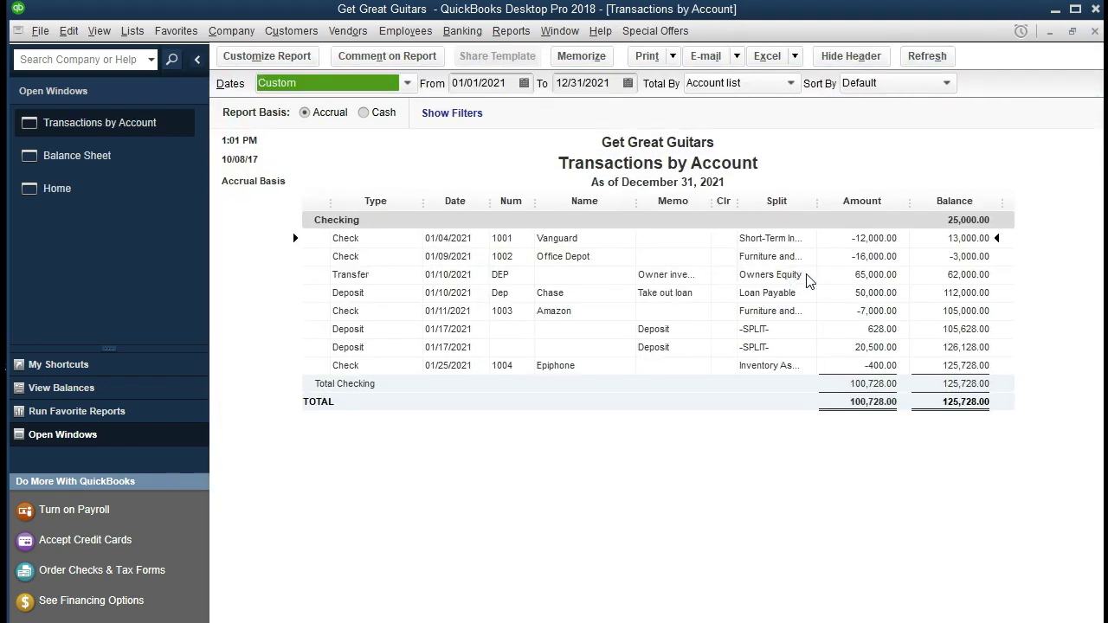
pyautogui.click(883, 365)
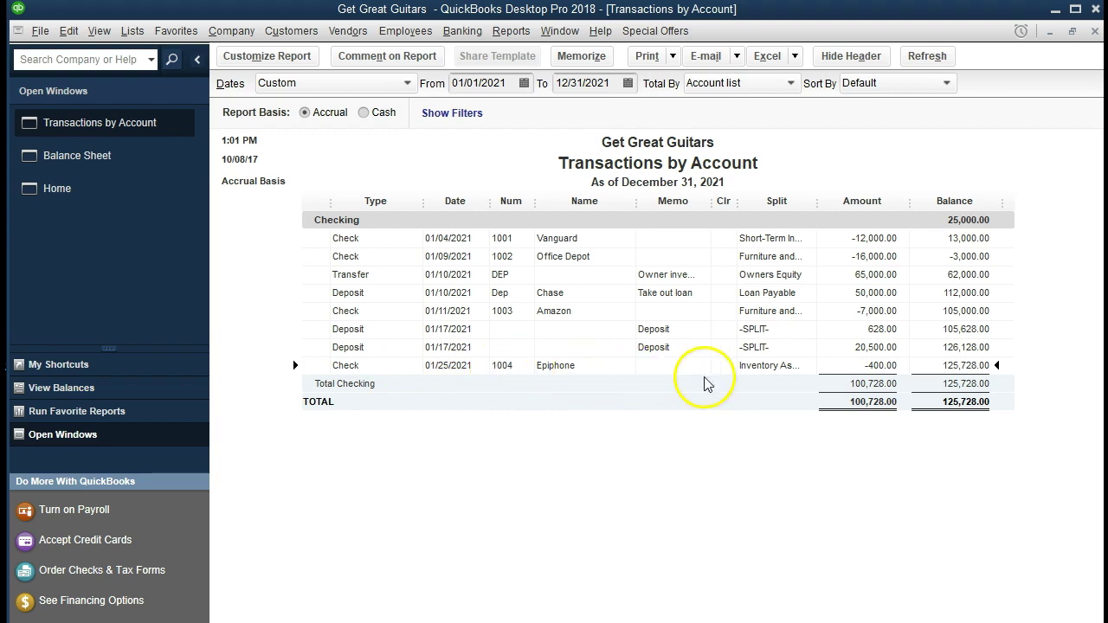
pyautogui.moveTo(820, 205); pyautogui.dragTo(829, 205)
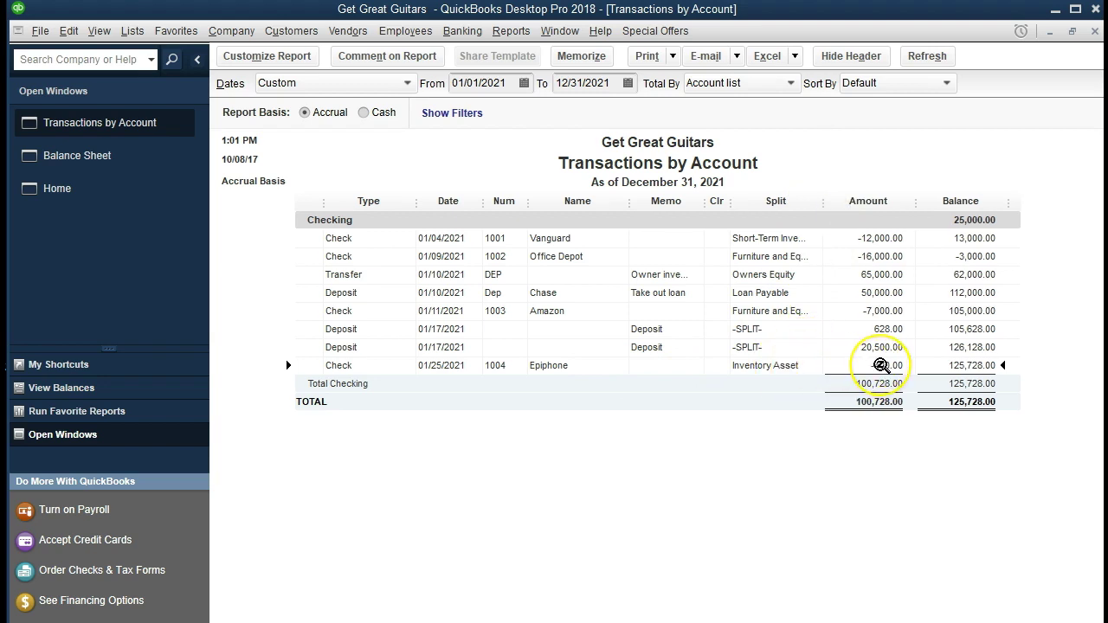
pyautogui.doubleClick(880, 365)
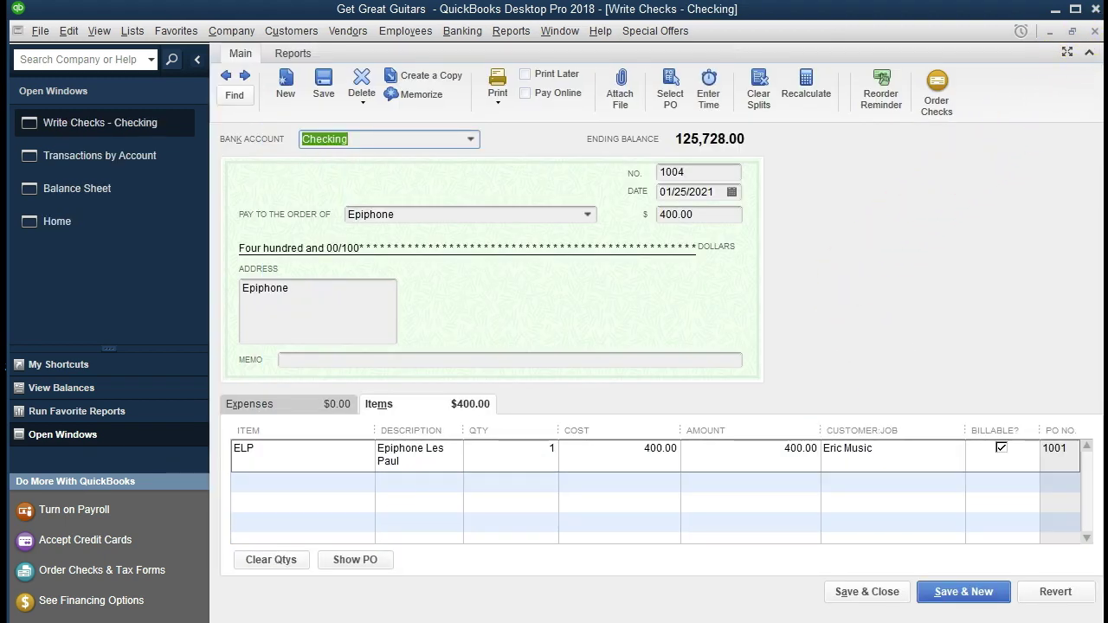
pyautogui.click(1096, 32)
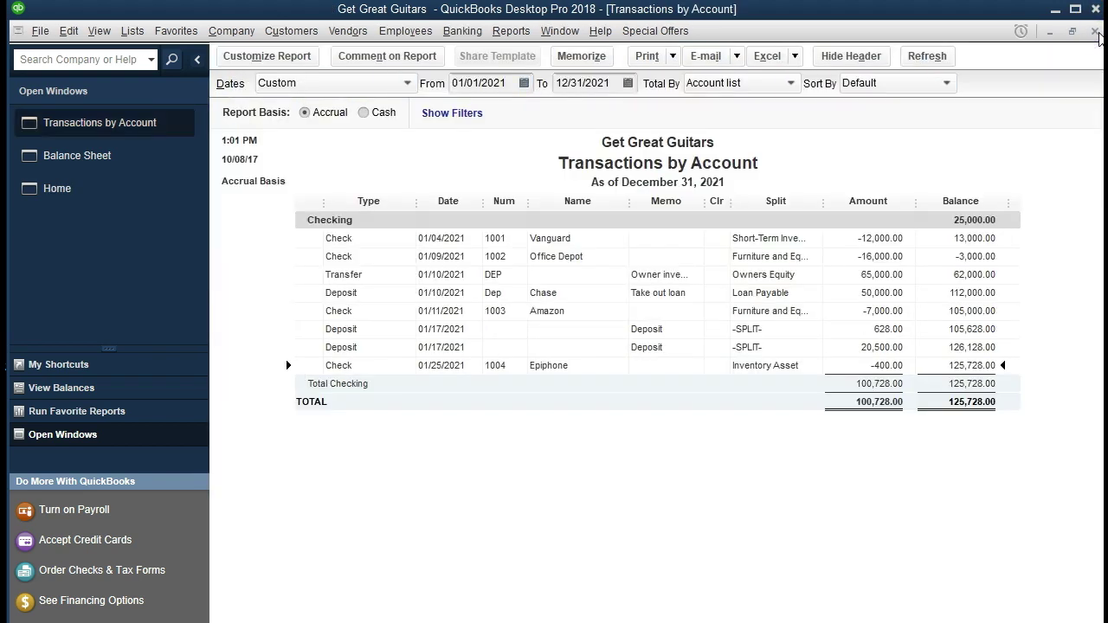
pyautogui.click(1095, 32)
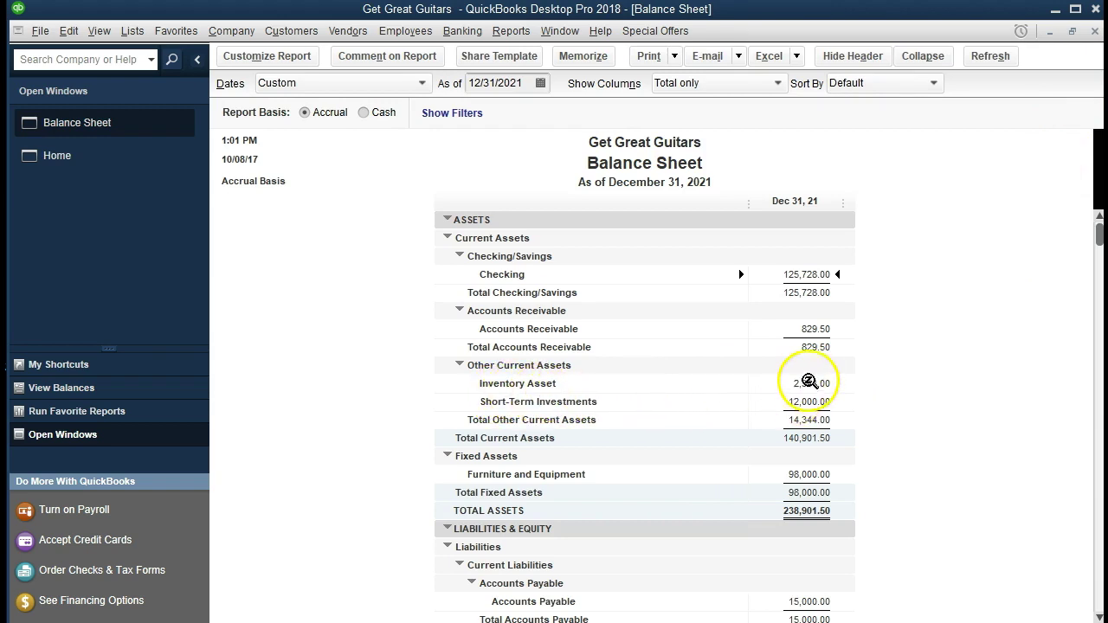
# Drill into the Inventory Asset balance, open check 1004 from its transactions, and return to the Balance Sheet
pyautogui.doubleClick(809, 381)
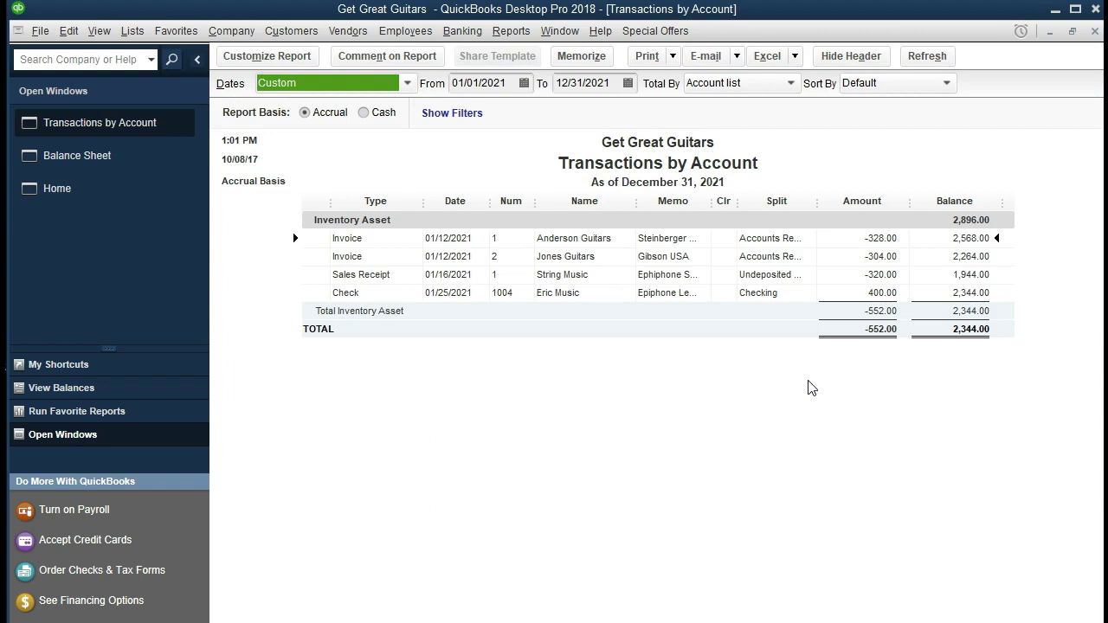
pyautogui.click(388, 294)
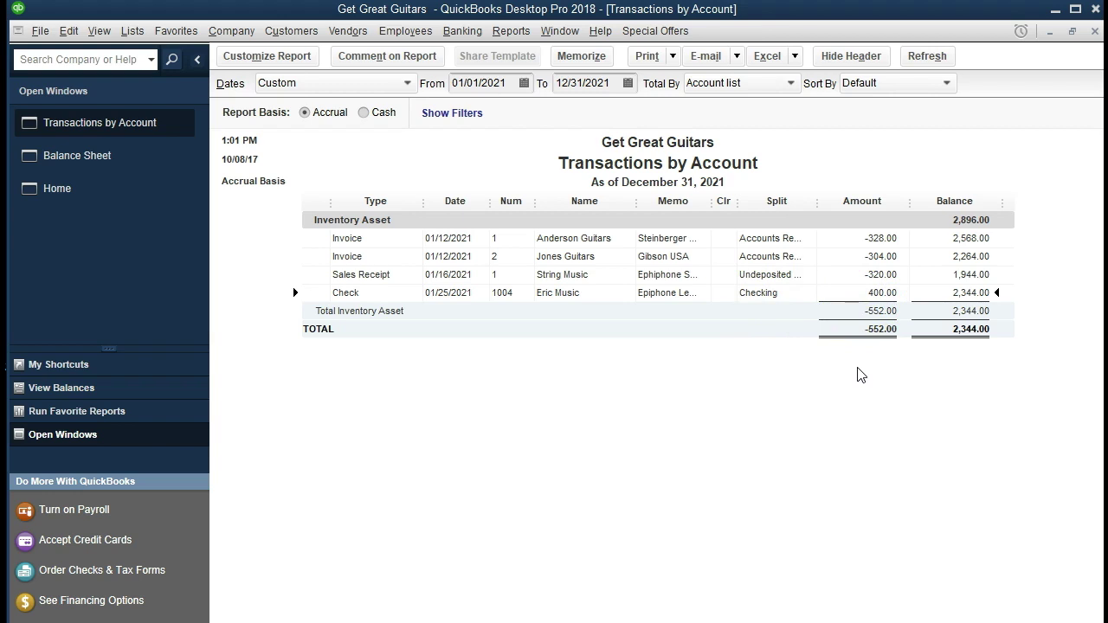
pyautogui.doubleClick(878, 293)
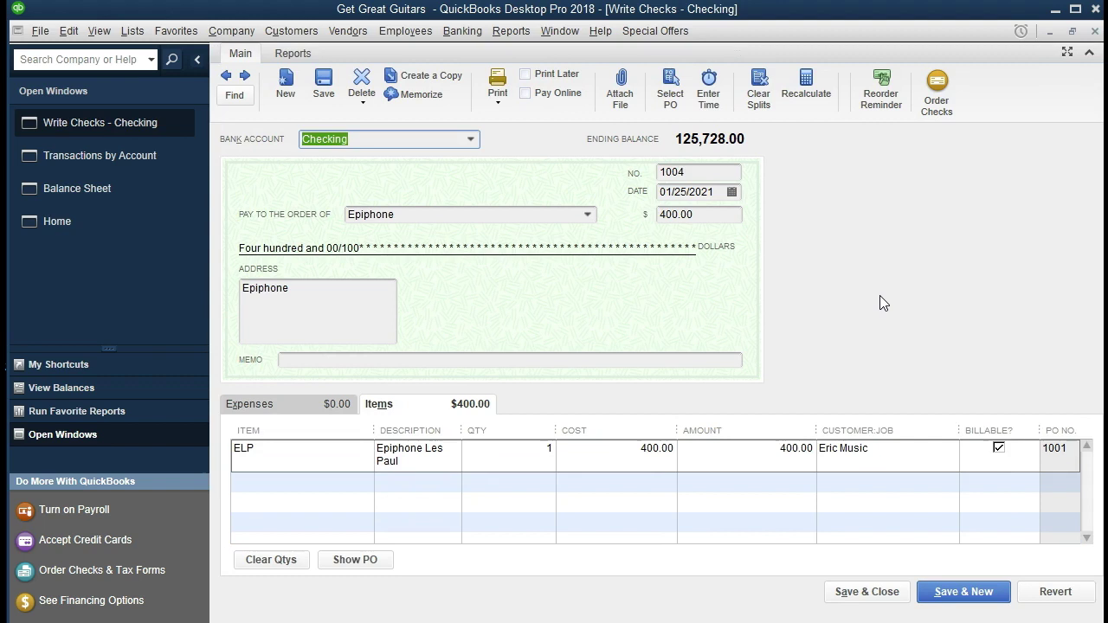
pyautogui.click(1094, 31)
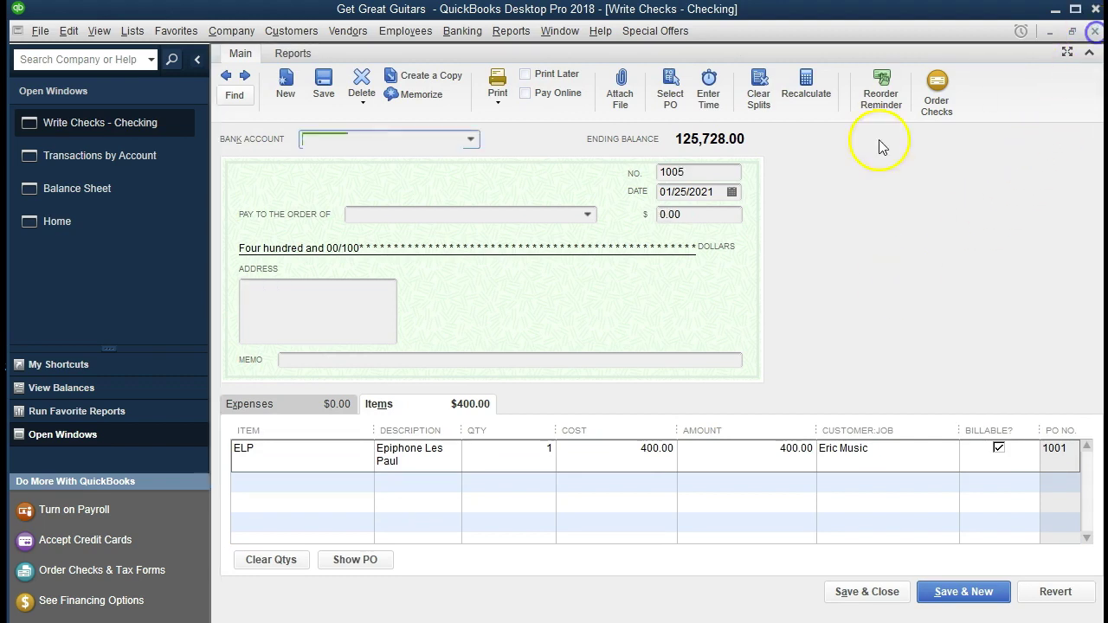
pyautogui.click(1094, 30)
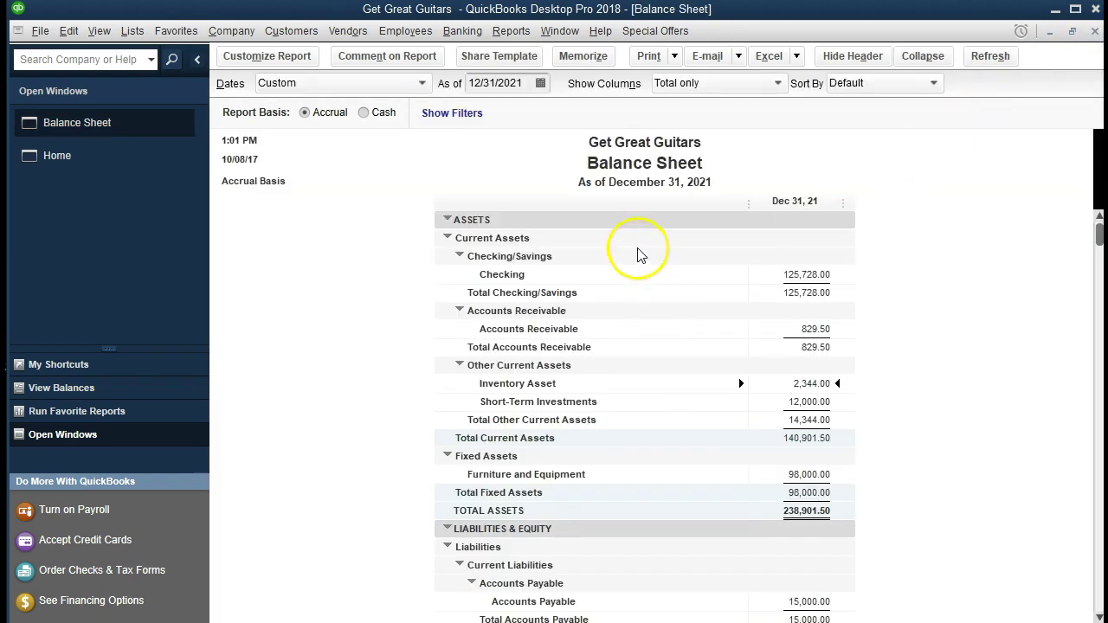
# Open the Inventory Valuation Detail report
pyautogui.click(537, 39)
pyautogui.click(523, 35)
pyautogui.click(522, 36)
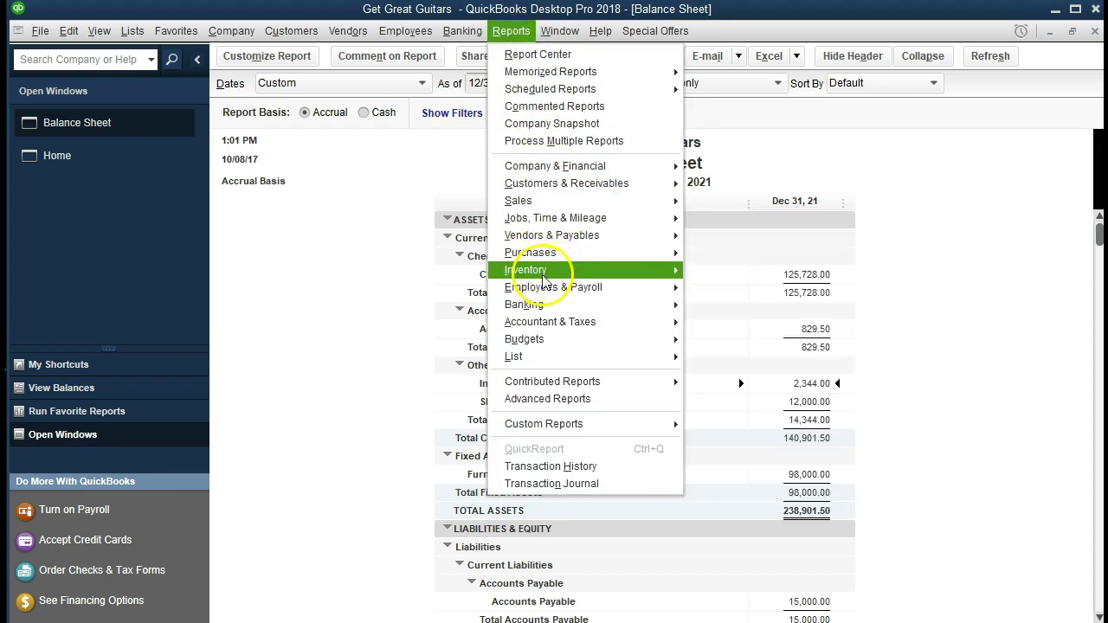
pyautogui.moveTo(675, 270)
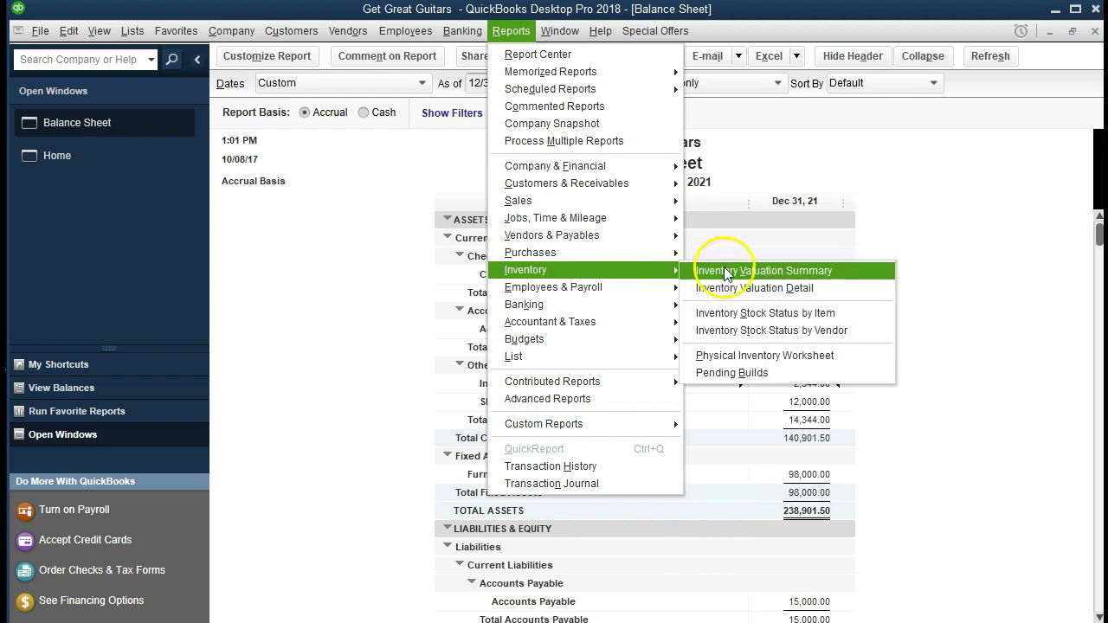
pyautogui.click(857, 292)
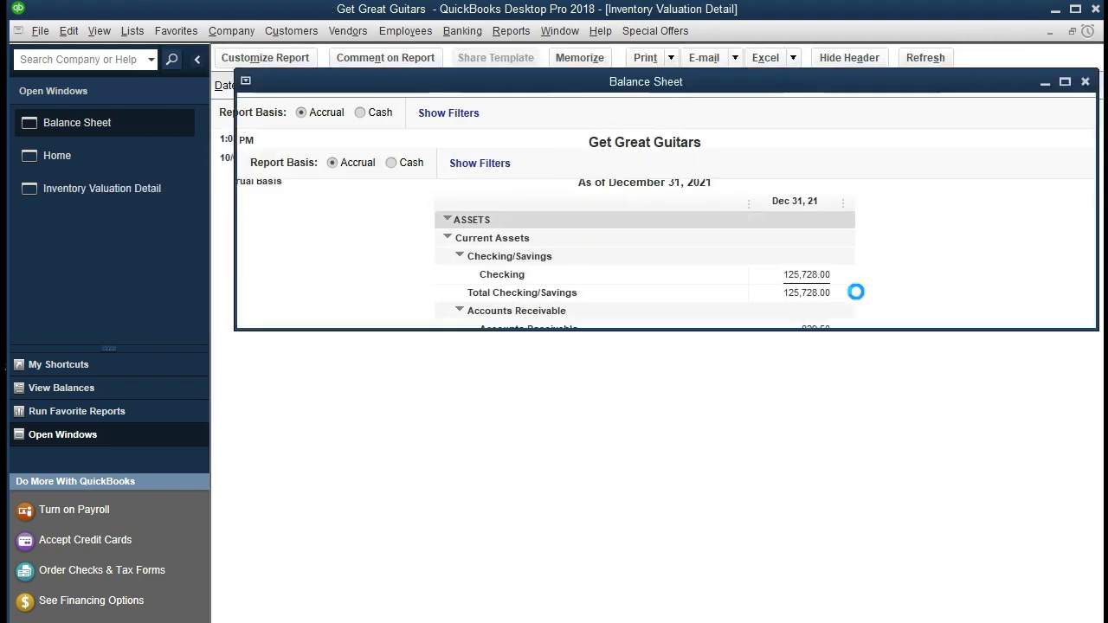
# Set the Inventory Valuation Detail report's date range from 01/01/2021 to 12/31/2021
pyautogui.press('Tab')
pyautogui.write('0')
pyautogui.write('1/01/202')
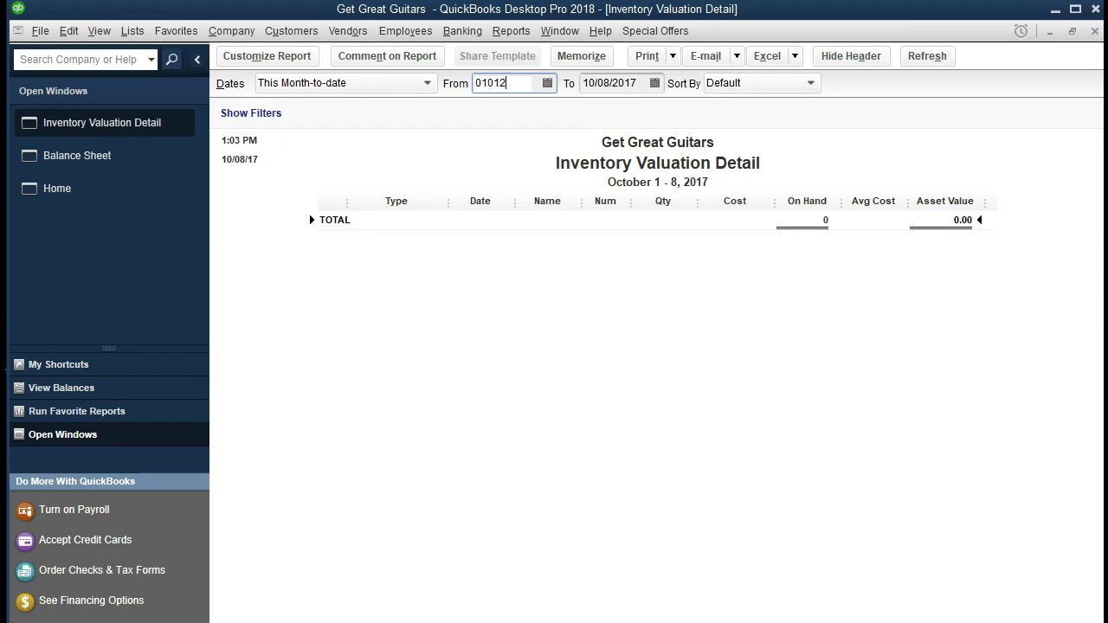
pyautogui.write('1')
pyautogui.press('Tab')
pyautogui.write('12/31/2021')
pyautogui.press('Tab')
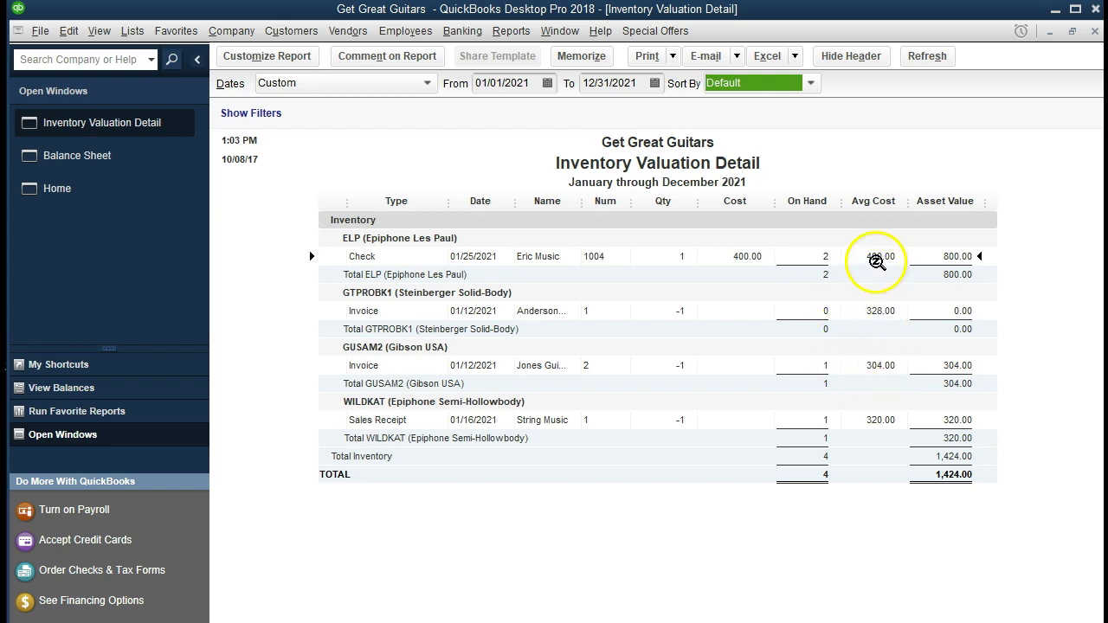
# Open the check behind the Epiphone Les Paul line, and close both the check and the Inventory Valuation Detail report
pyautogui.click(876, 258)
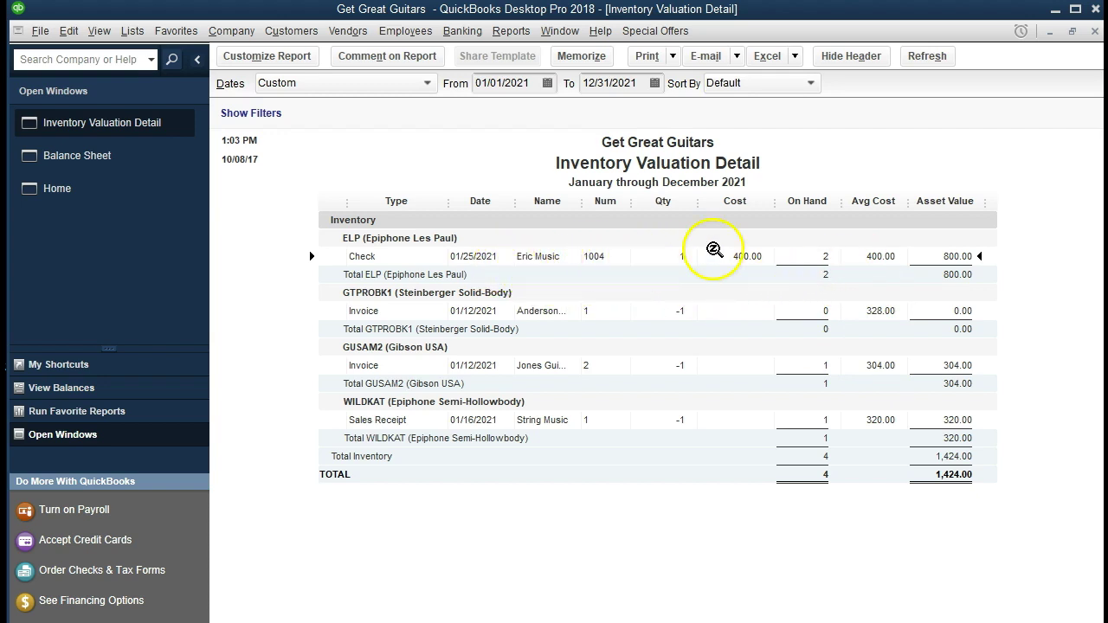
pyautogui.doubleClick(714, 249)
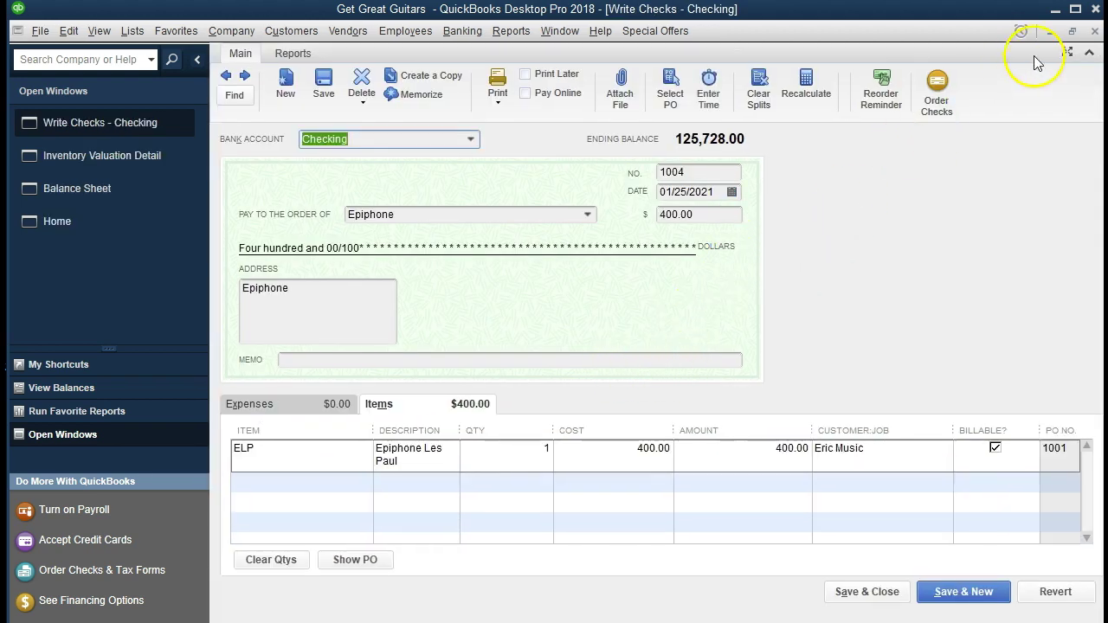
pyautogui.click(1094, 31)
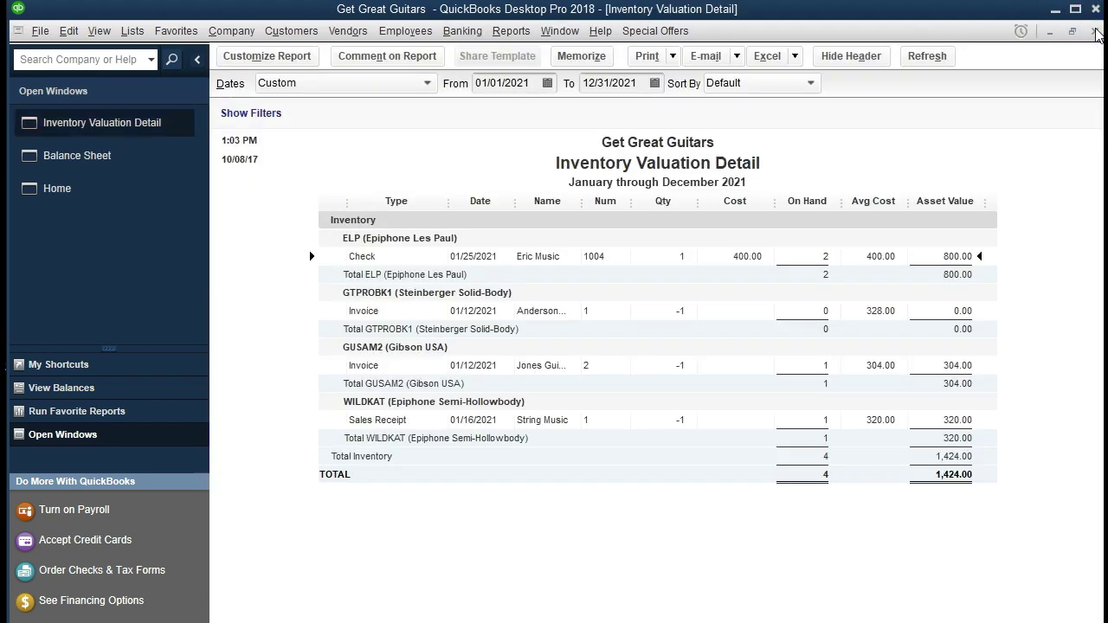
pyautogui.click(1094, 31)
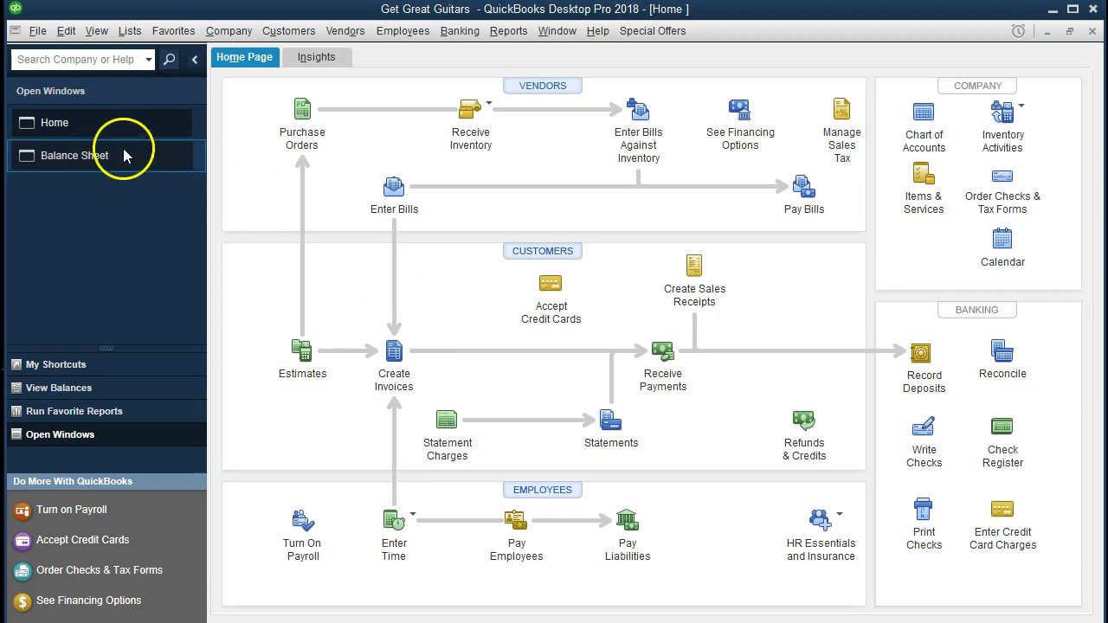
# View the most recent Gibson purchase order, close it, and return to a maximized Home page
pyautogui.click(97, 126)
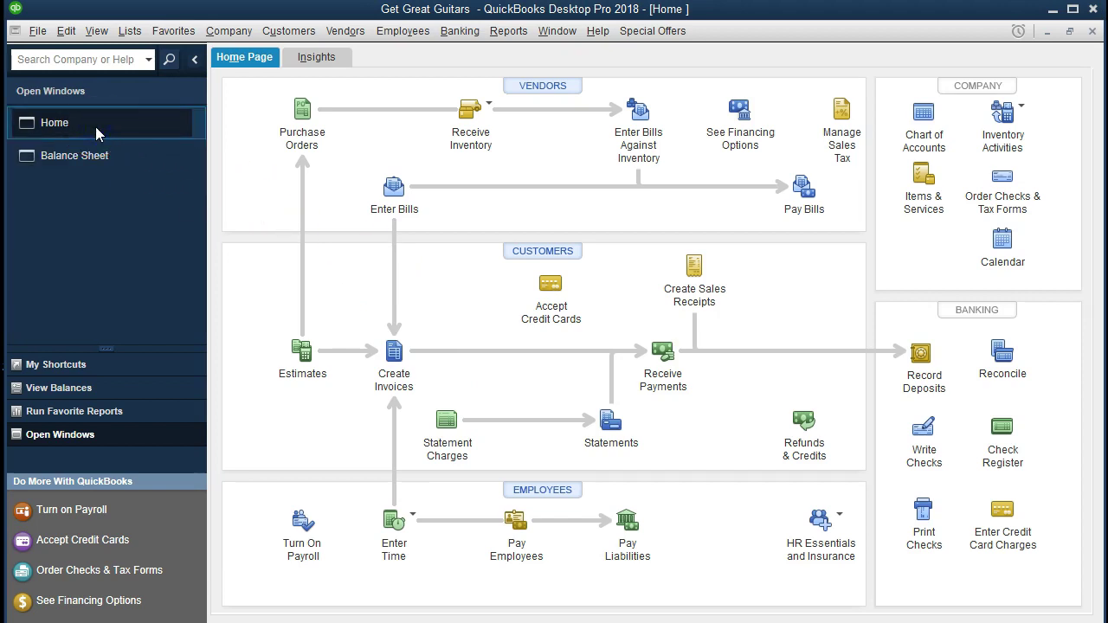
pyautogui.click(294, 122)
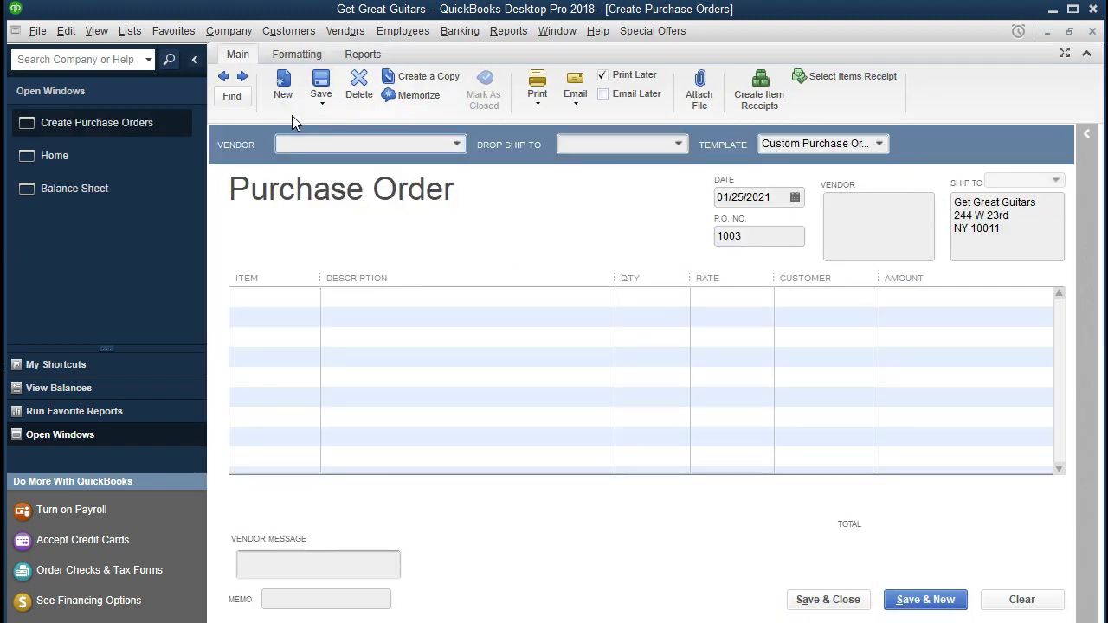
pyautogui.click(224, 75)
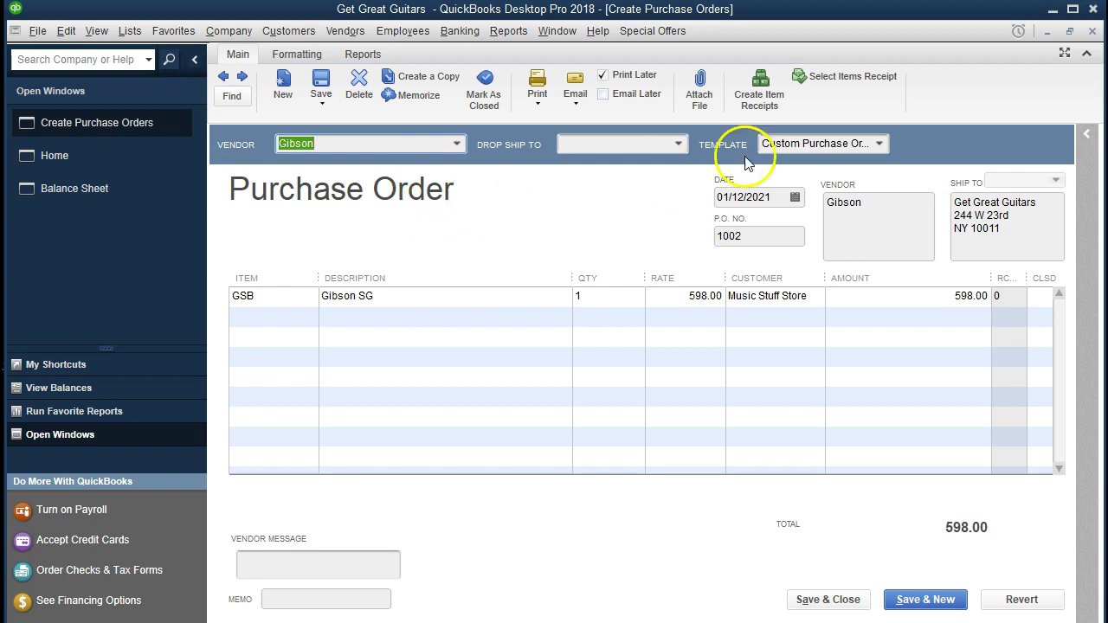
pyautogui.click(1092, 31)
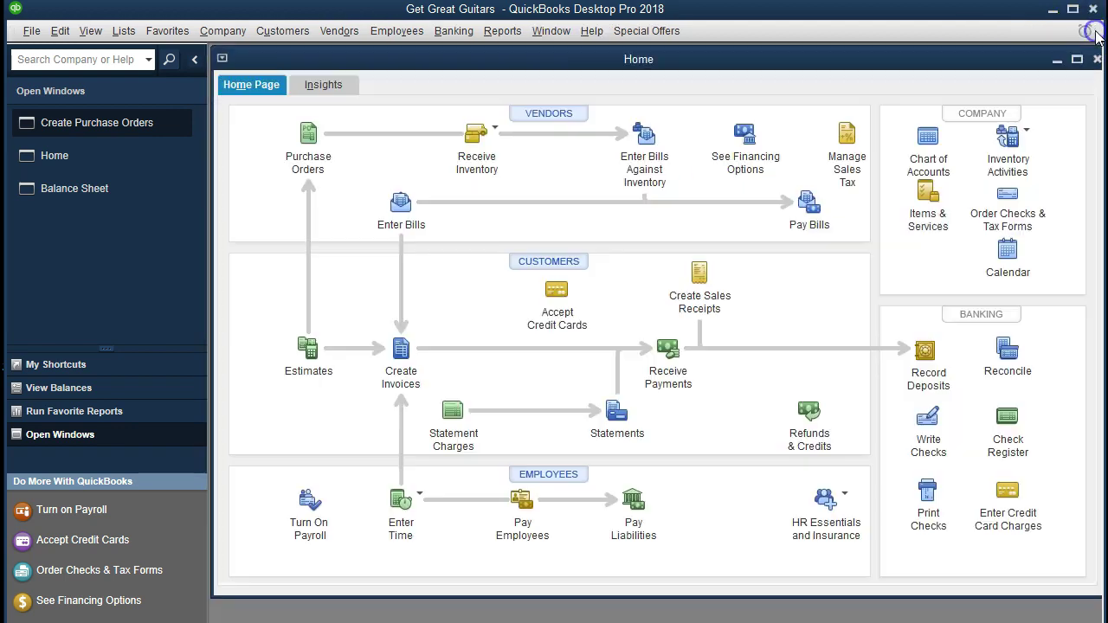
pyautogui.click(1076, 59)
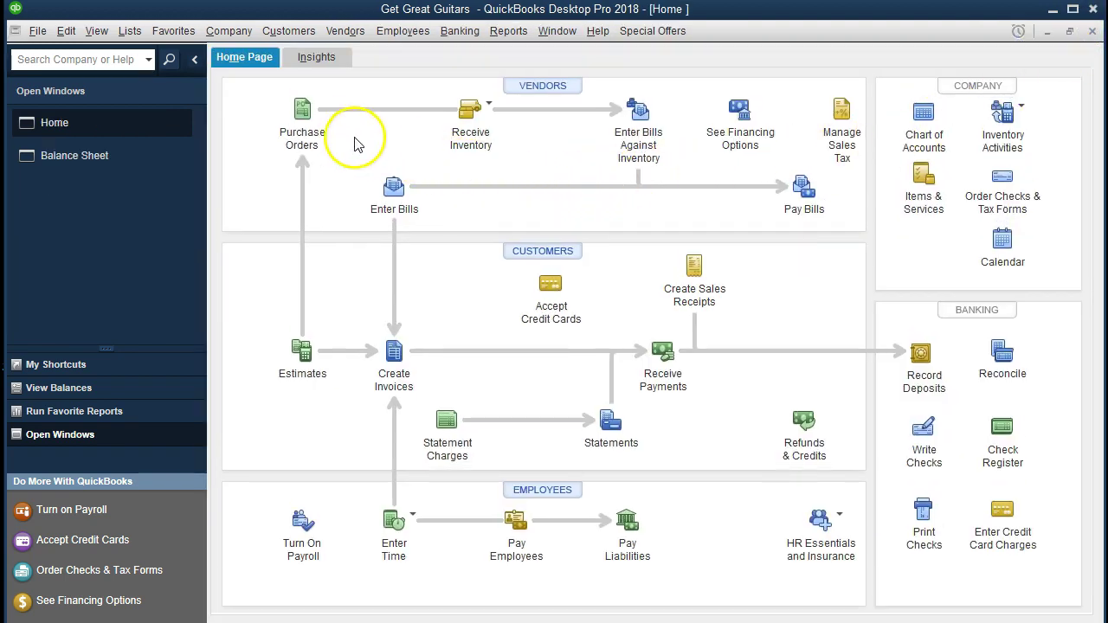
pyautogui.click(490, 106)
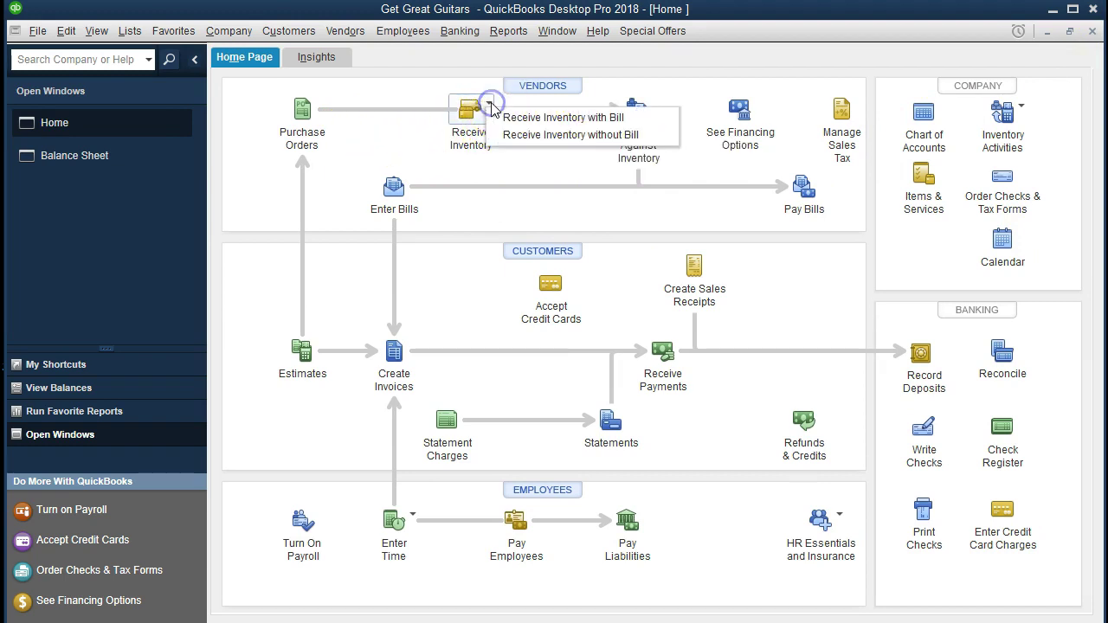
pyautogui.click(524, 116)
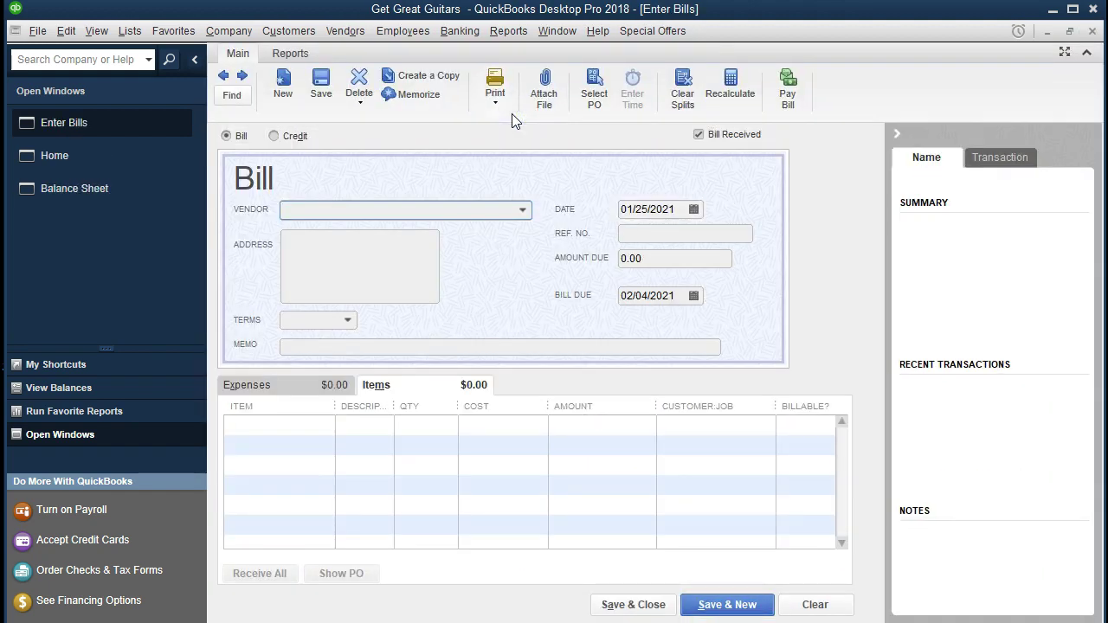
pyautogui.write('Gibson')
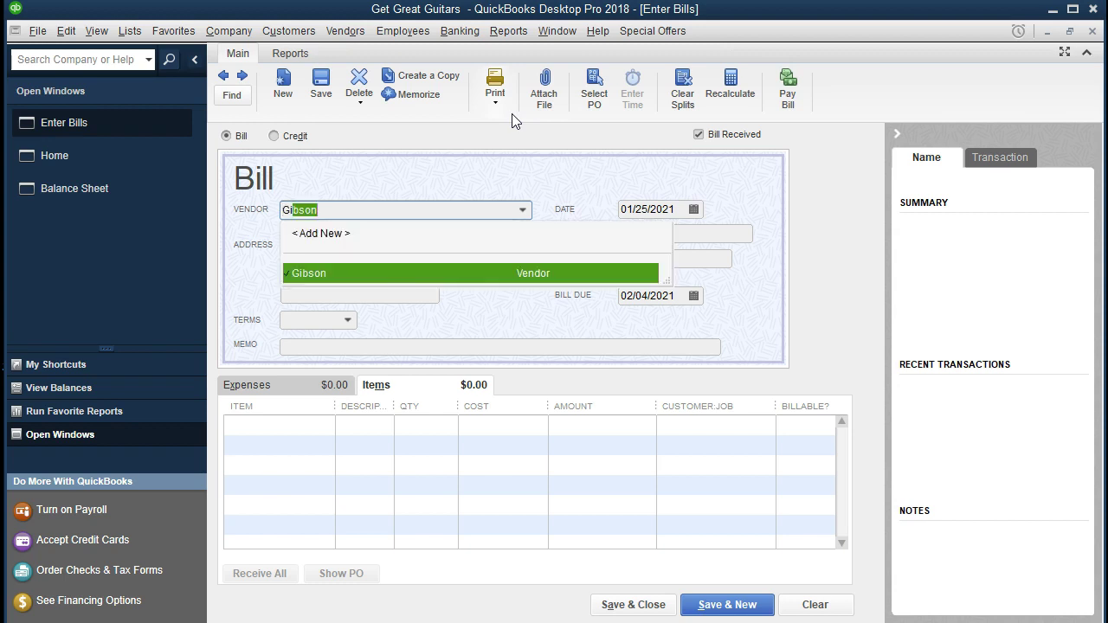
pyautogui.press('Tab')
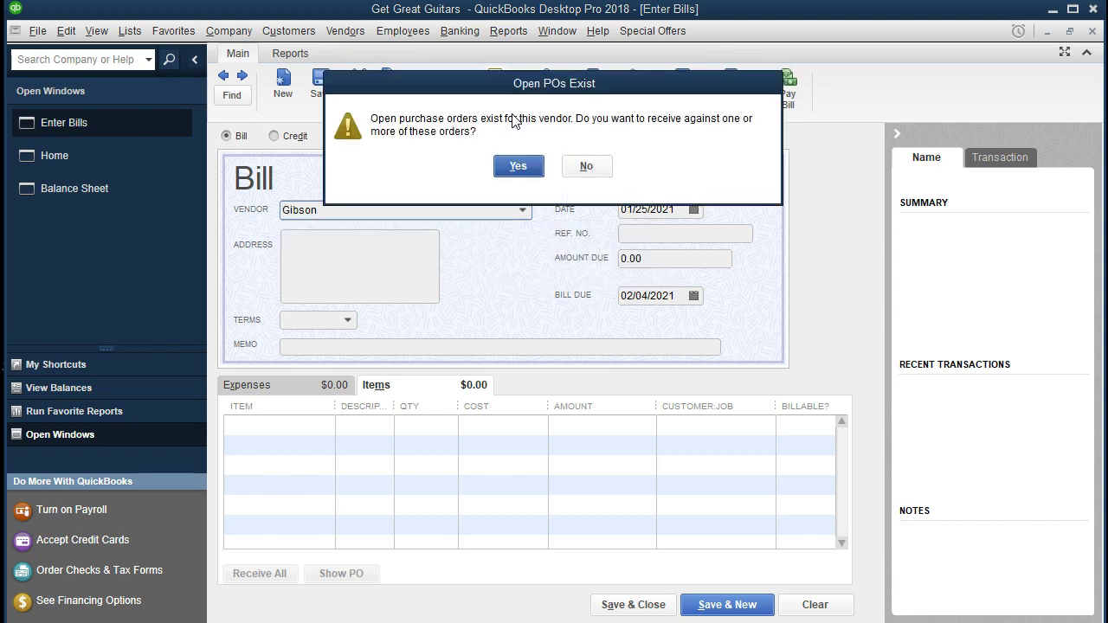
pyautogui.click(515, 167)
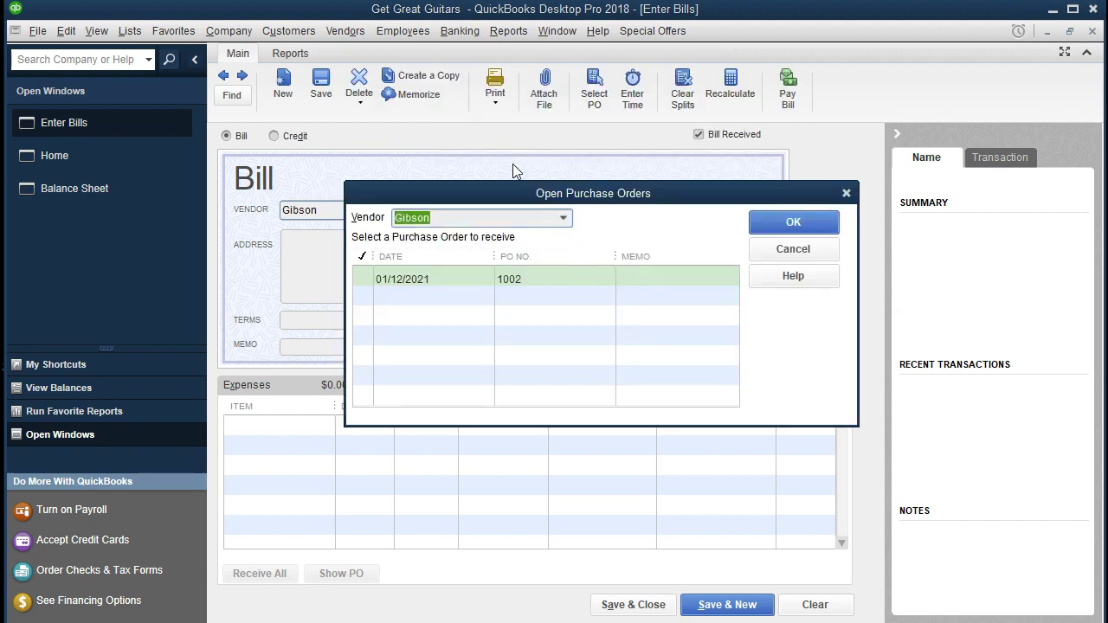
pyautogui.click(365, 282)
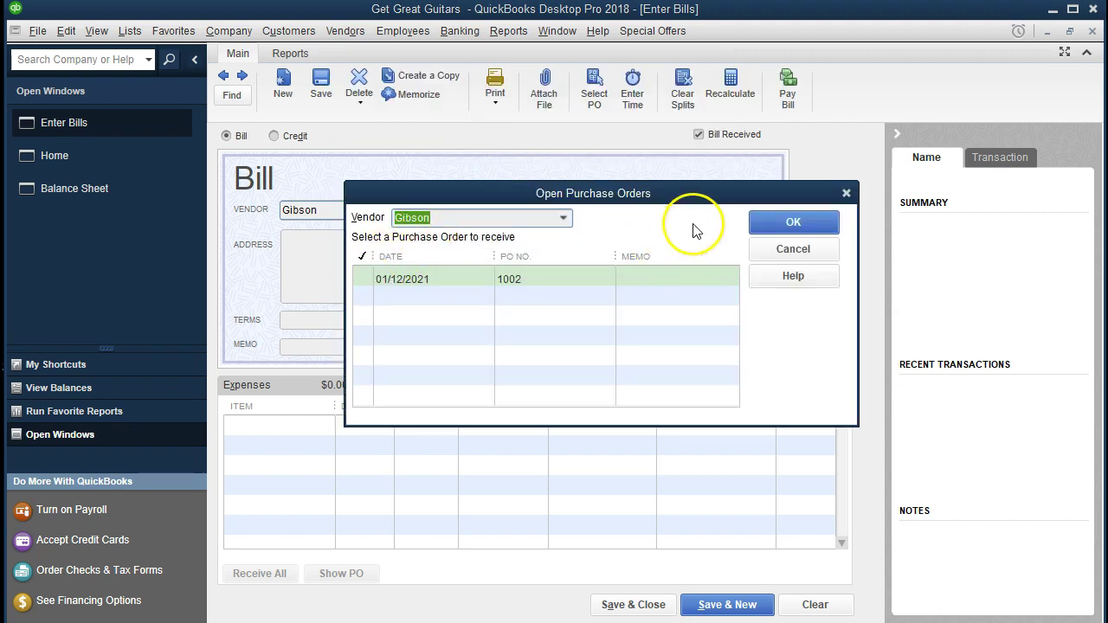
pyautogui.click(846, 193)
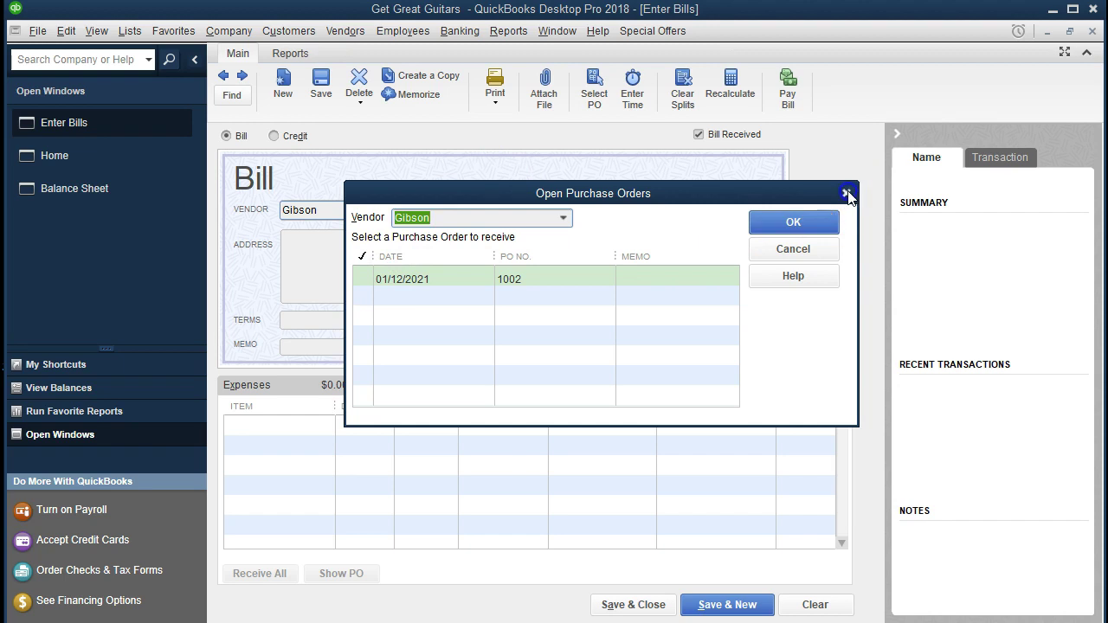
pyautogui.click(1092, 30)
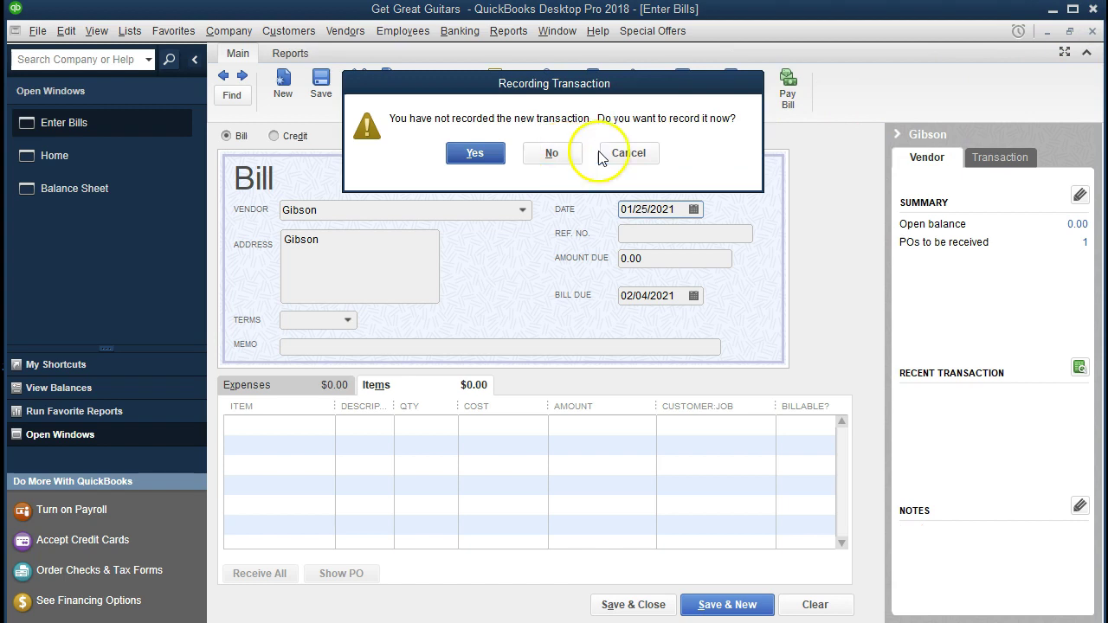
pyautogui.click(560, 152)
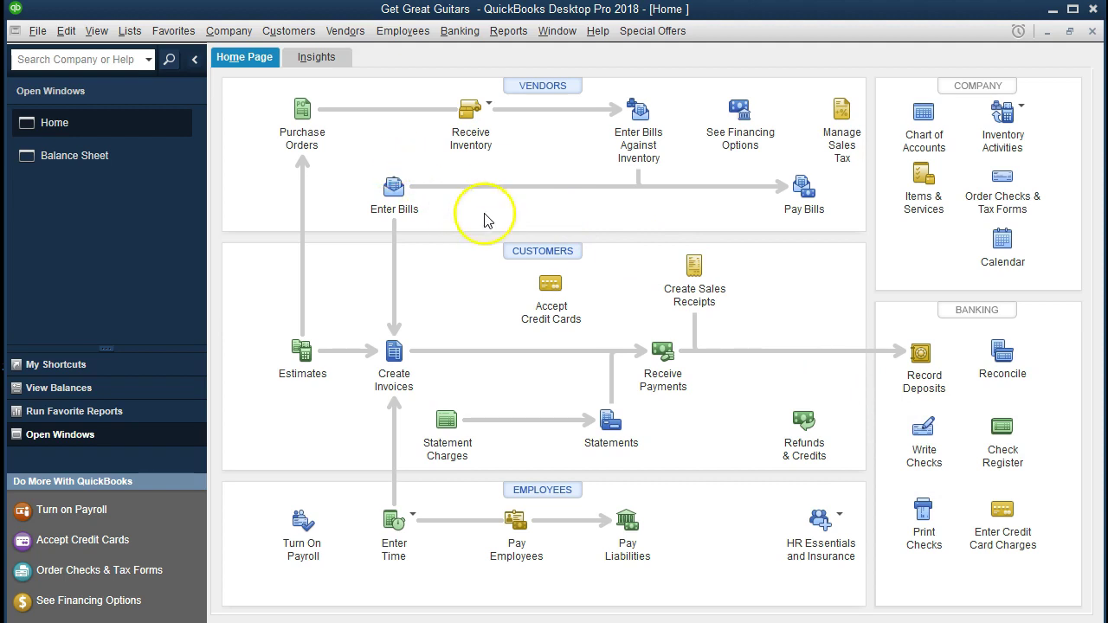
# Start a new check from the Checking account, keeping the default check number and date
pyautogui.click(922, 446)
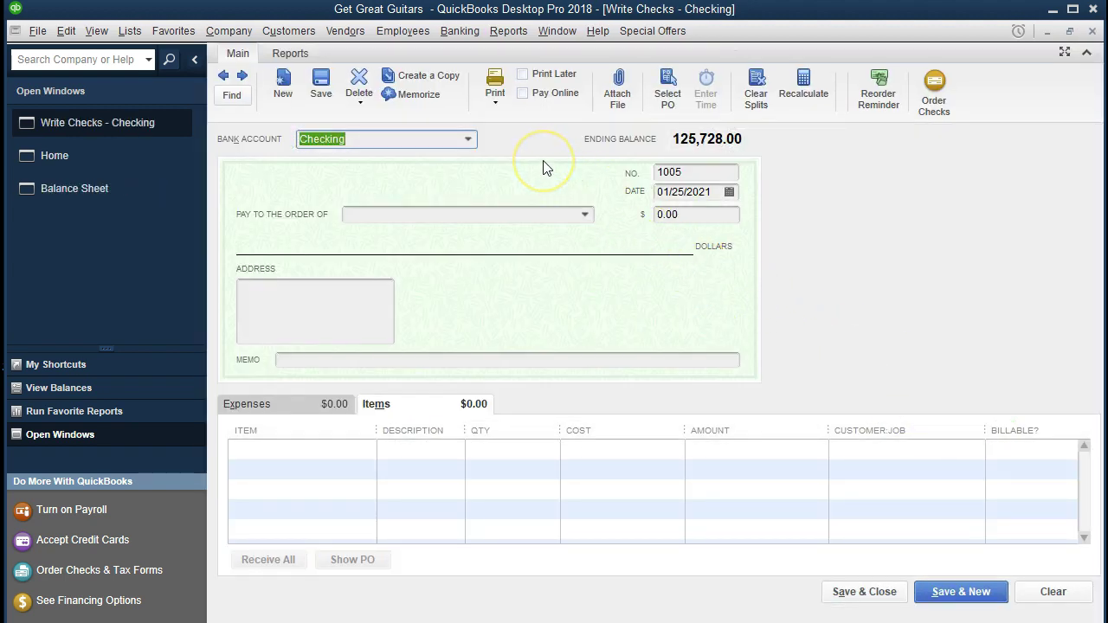
pyautogui.press('Tab')
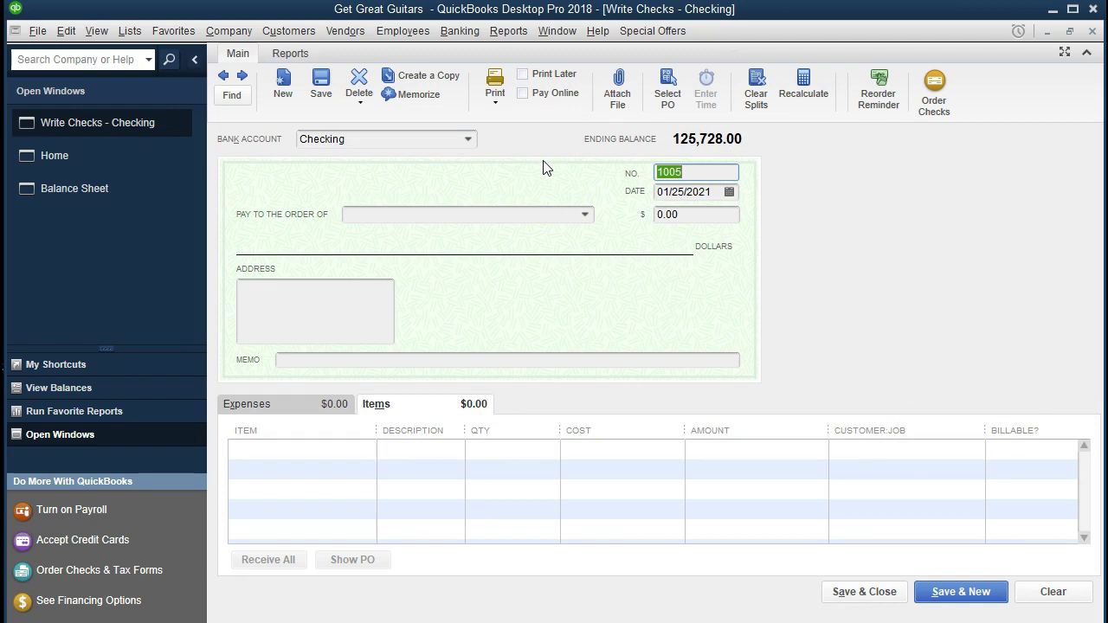
pyautogui.press('Tab')
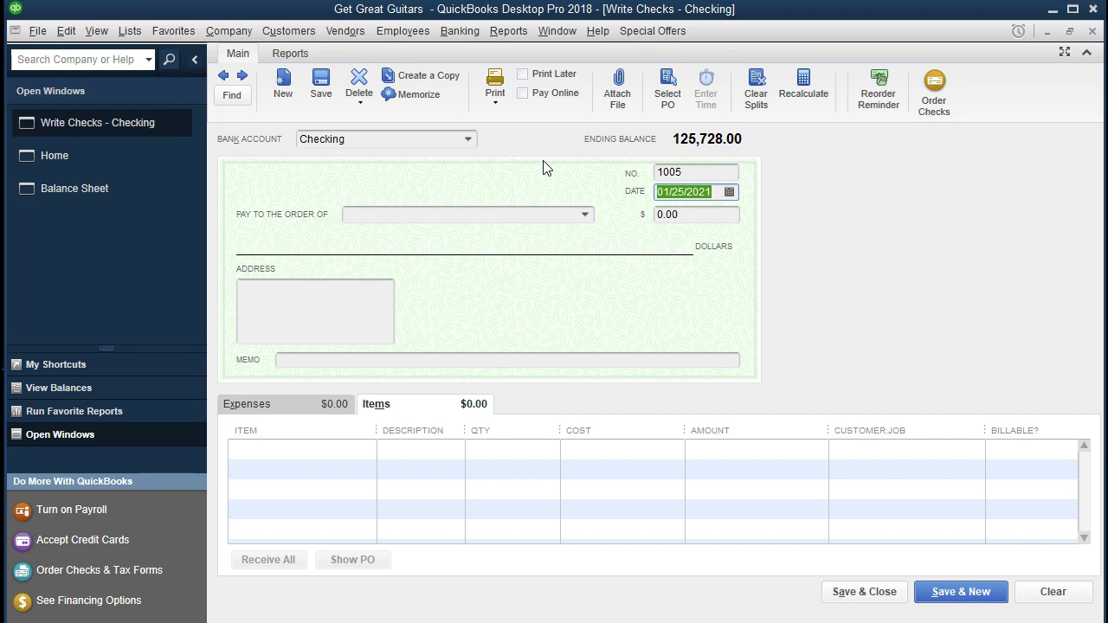
pyautogui.press('Tab')
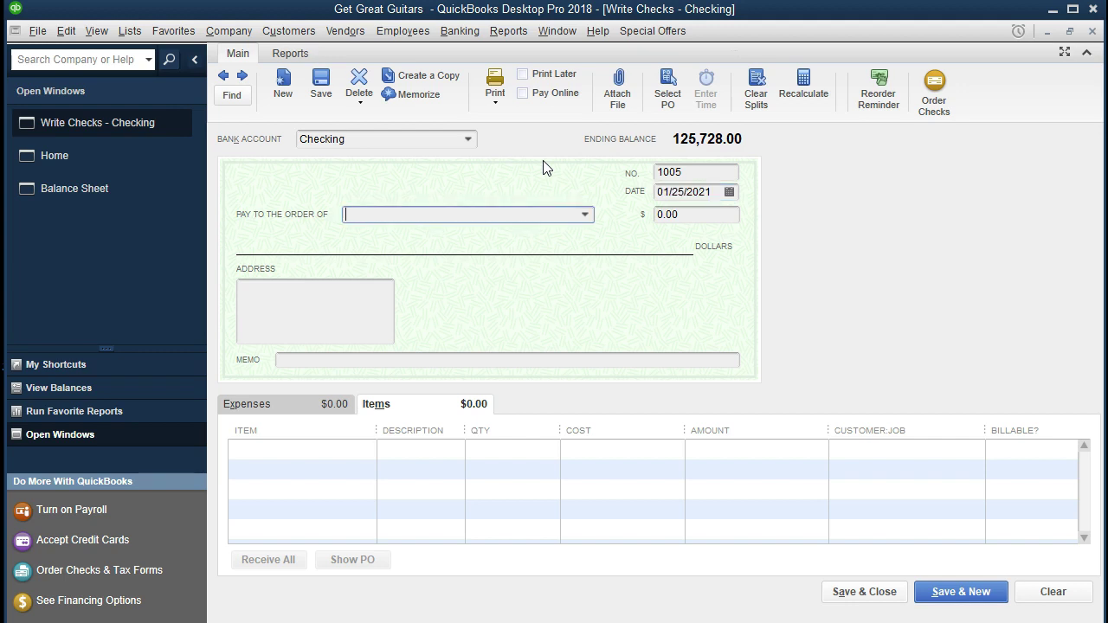
pyautogui.write('Gi')
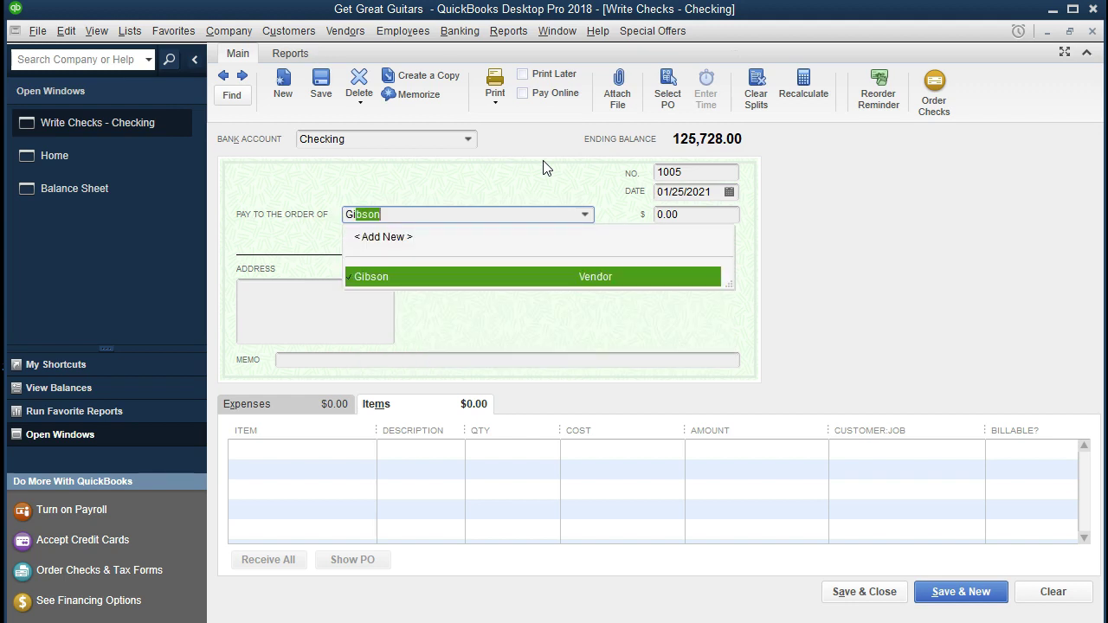
pyautogui.press('BackSpace')
pyautogui.press('BackSpace')
pyautogui.press('BackSpace')
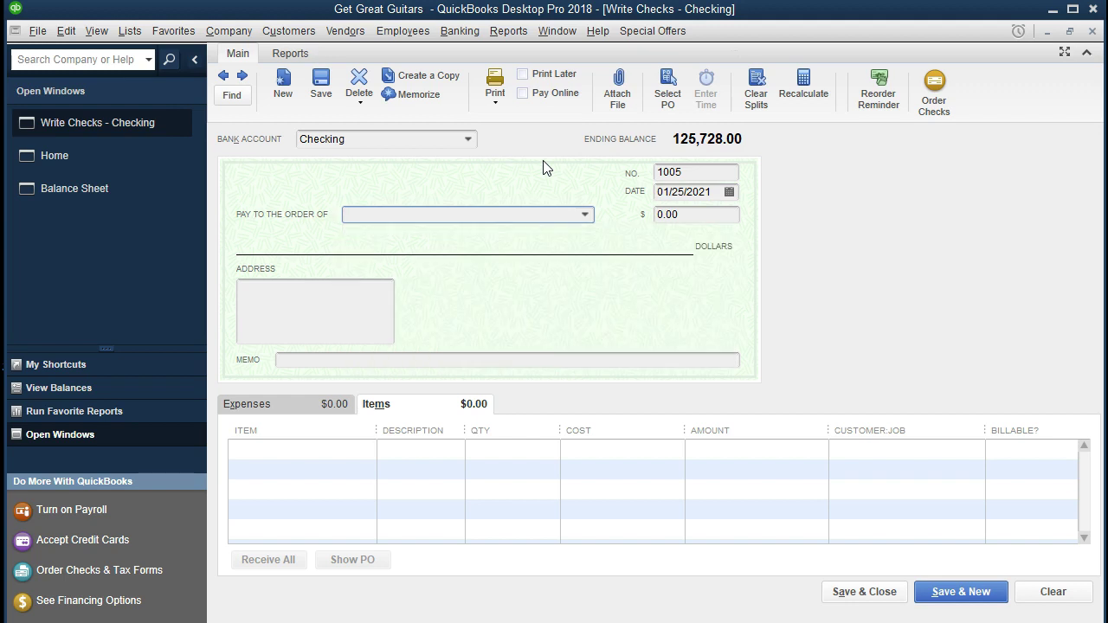
pyautogui.click(585, 214)
pyautogui.click(585, 214)
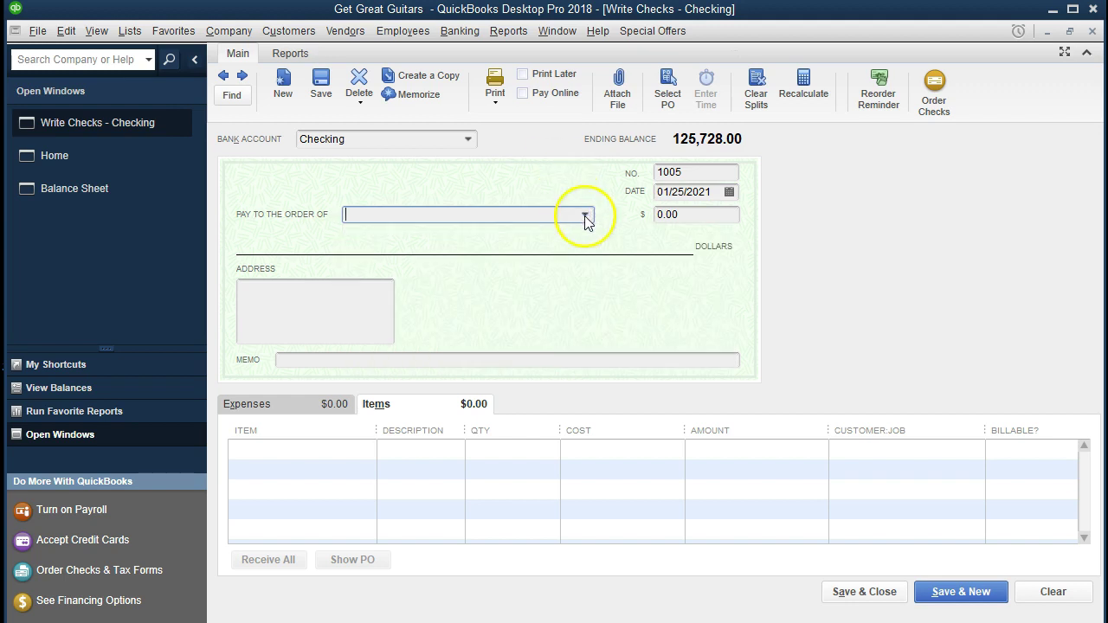
pyautogui.click(534, 213)
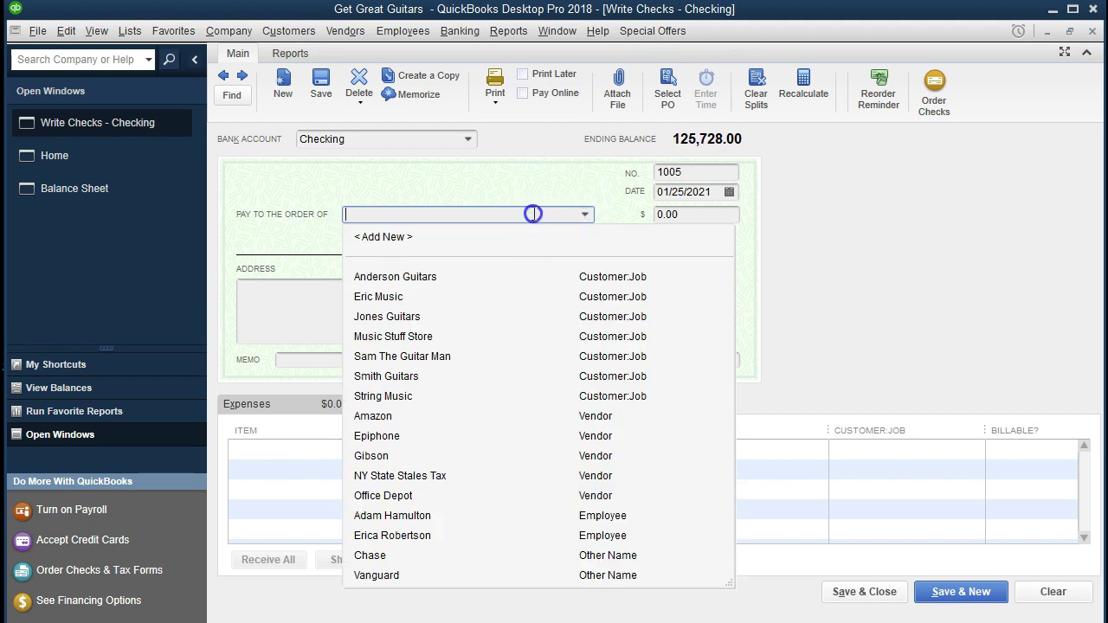
# Make the check payable to Gibson and receive against its open purchase order dated 01/12/2021
pyautogui.write('Gibson')
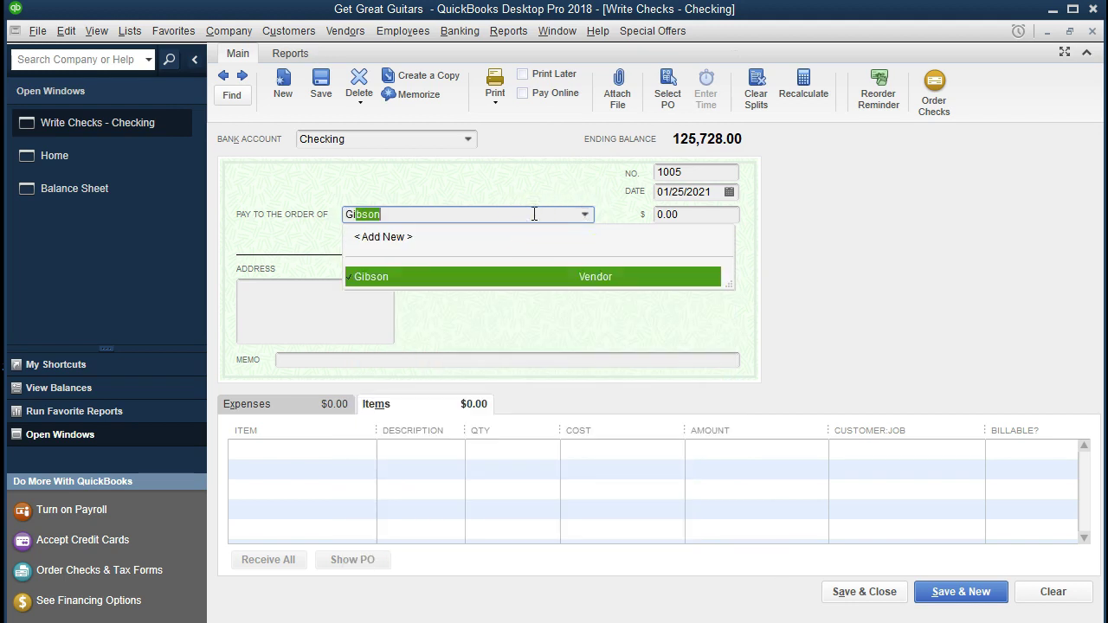
pyautogui.press('Tab')
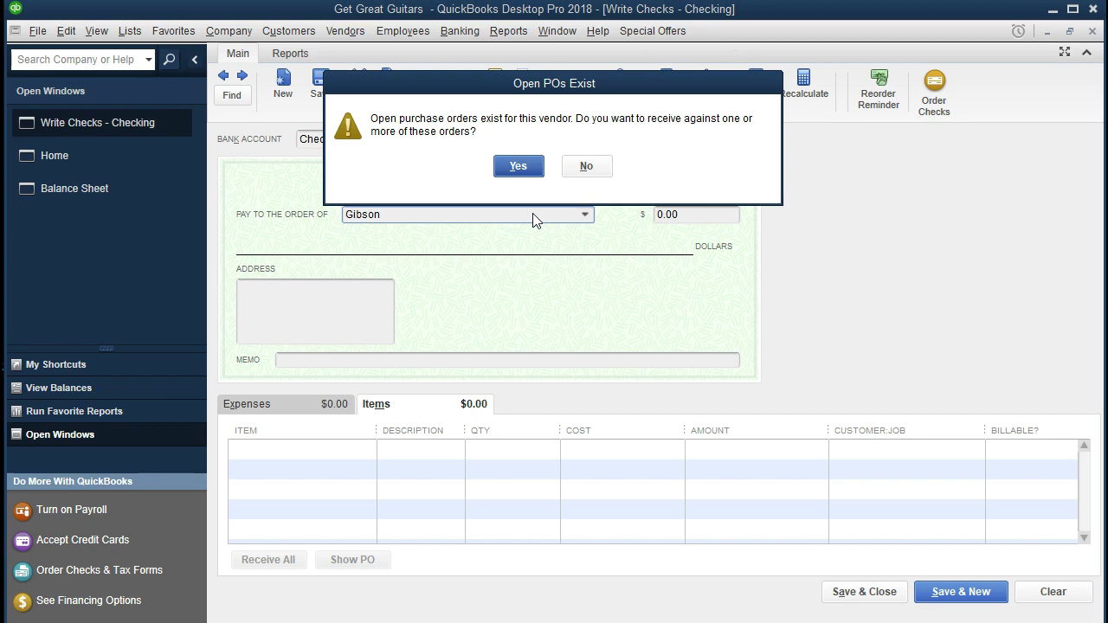
pyautogui.click(517, 166)
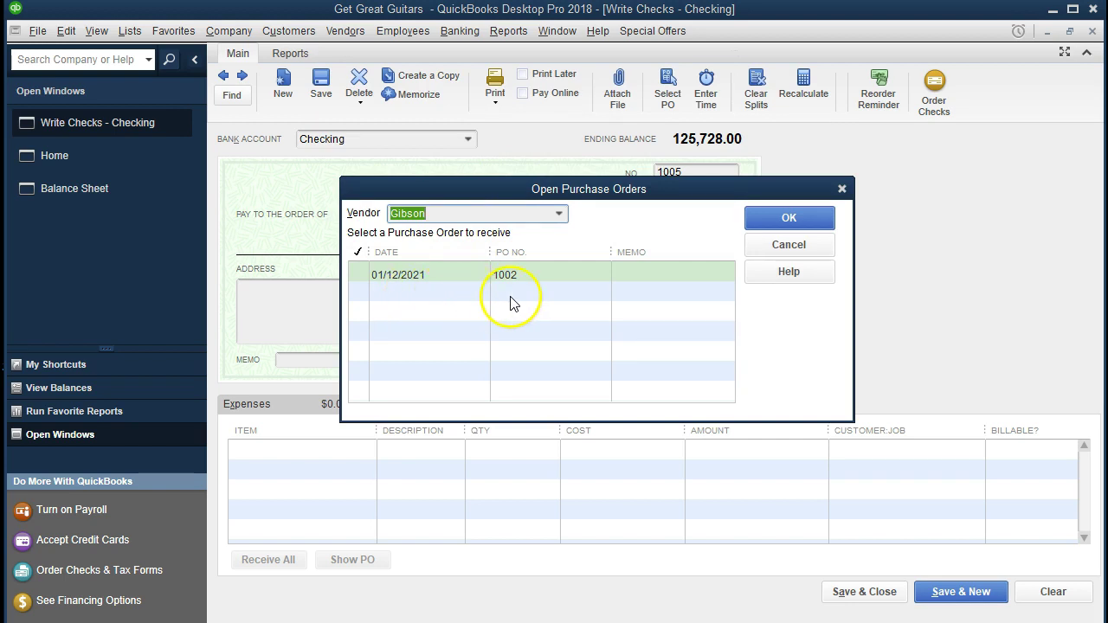
pyautogui.click(356, 274)
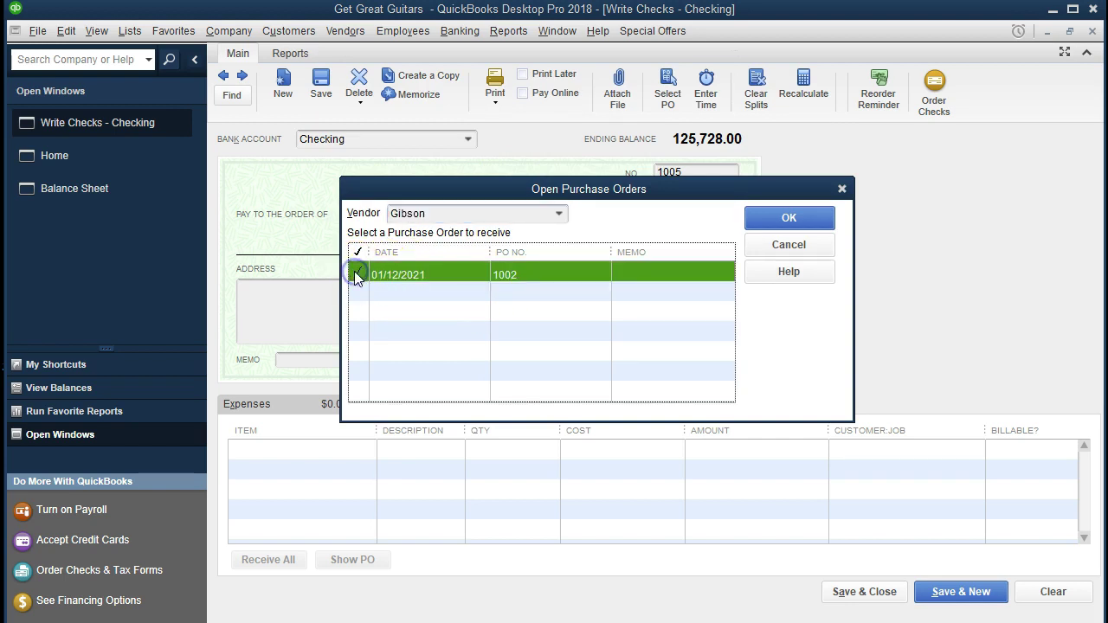
pyautogui.click(780, 217)
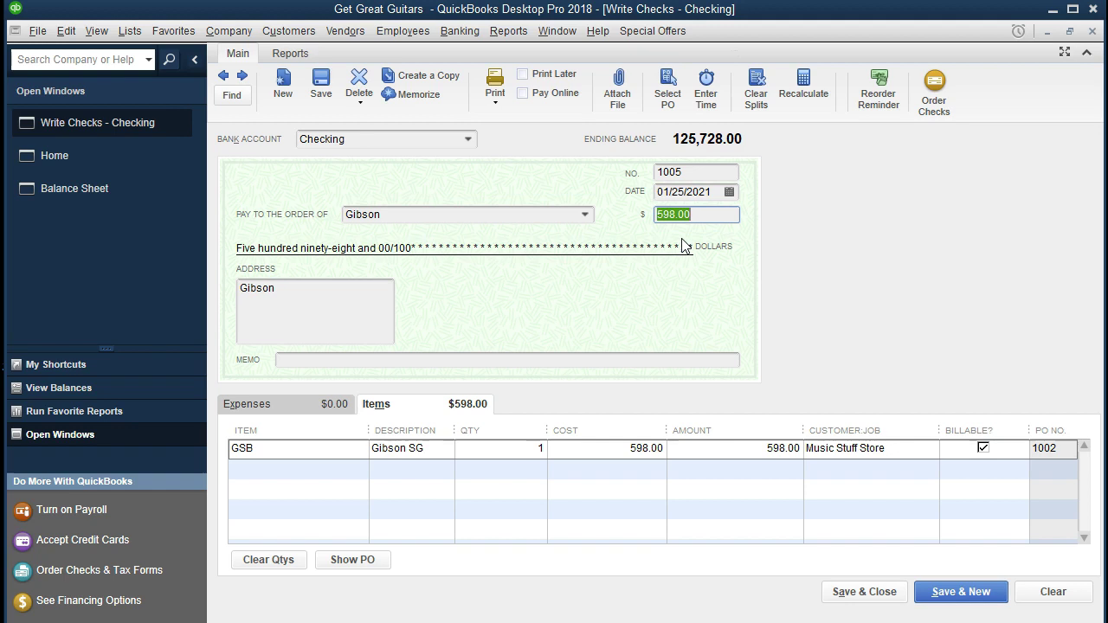
# Review the Gibson check's amount and address, and compare its expense entries with its item entries
pyautogui.press('Tab')
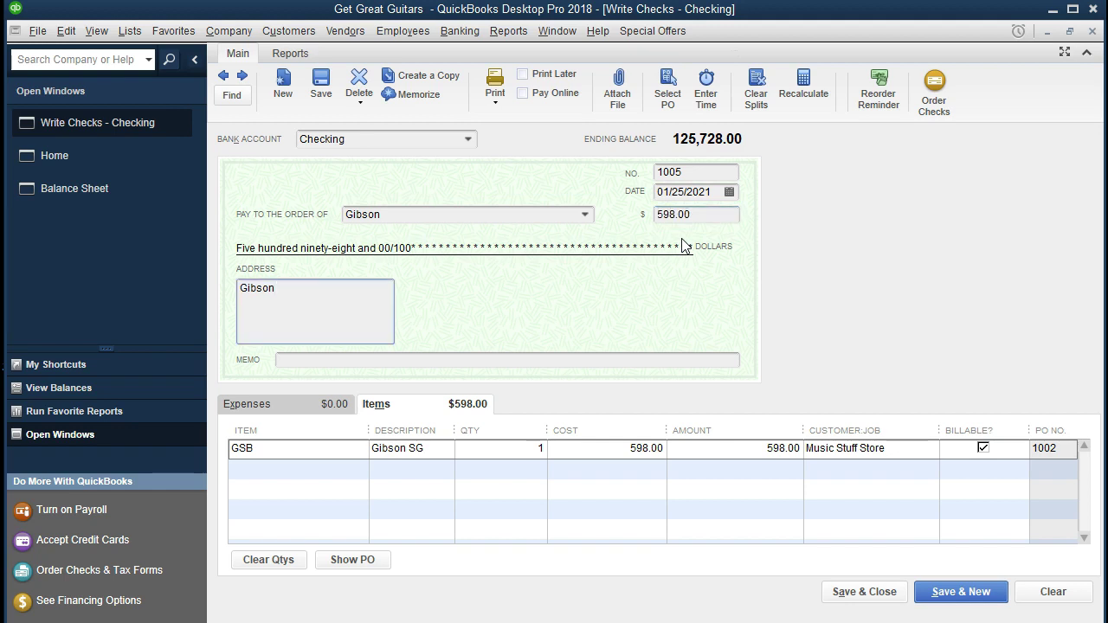
pyautogui.press('Tab')
pyautogui.press('Tab')
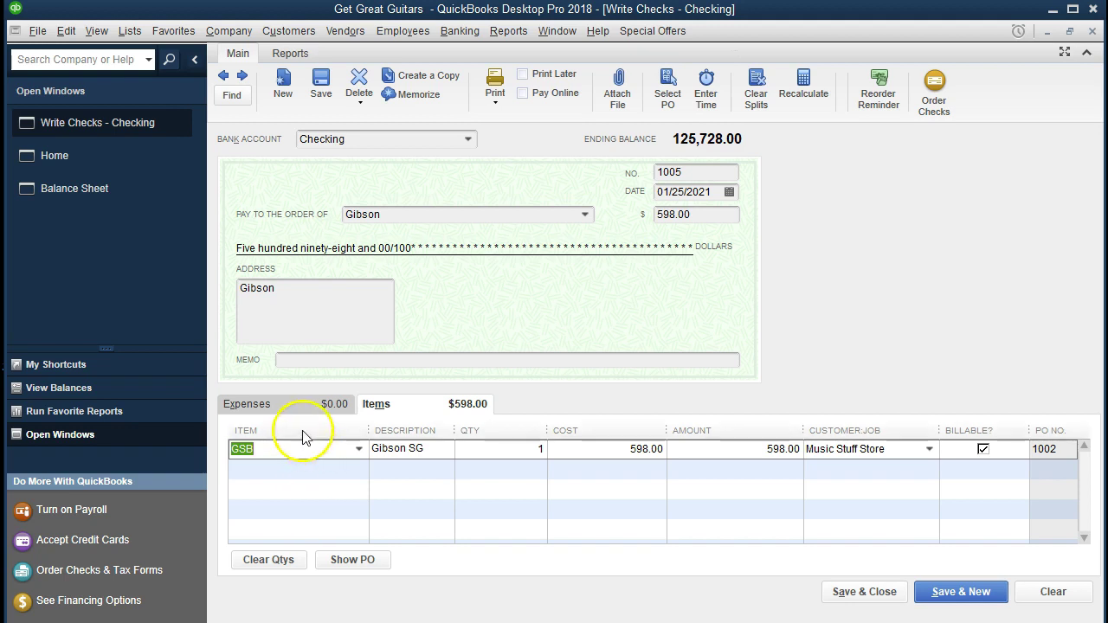
pyautogui.click(299, 409)
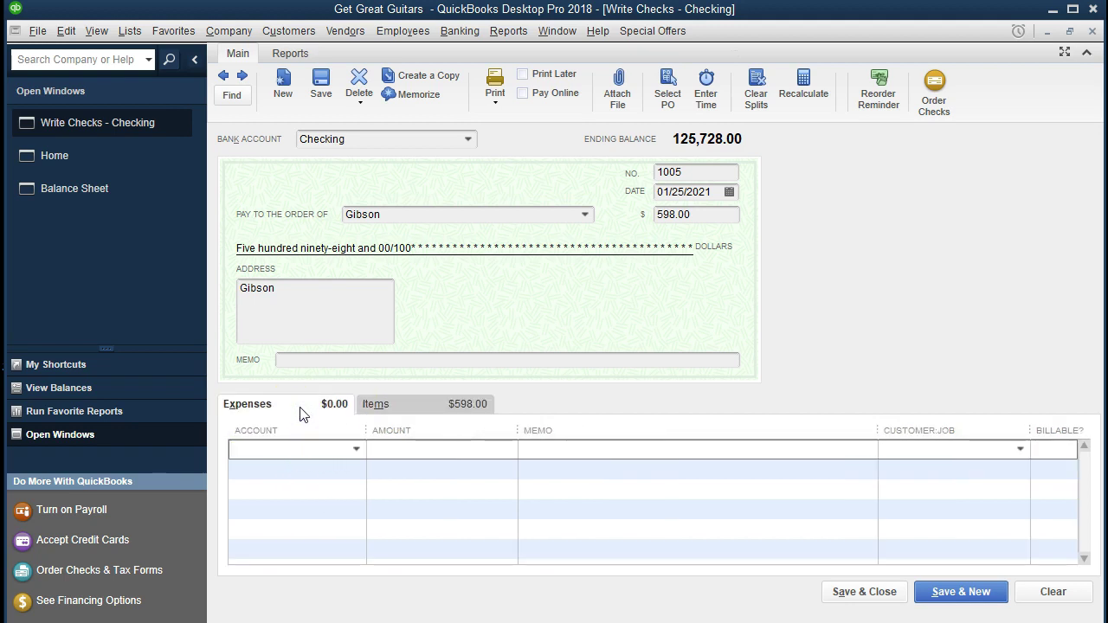
pyautogui.click(420, 416)
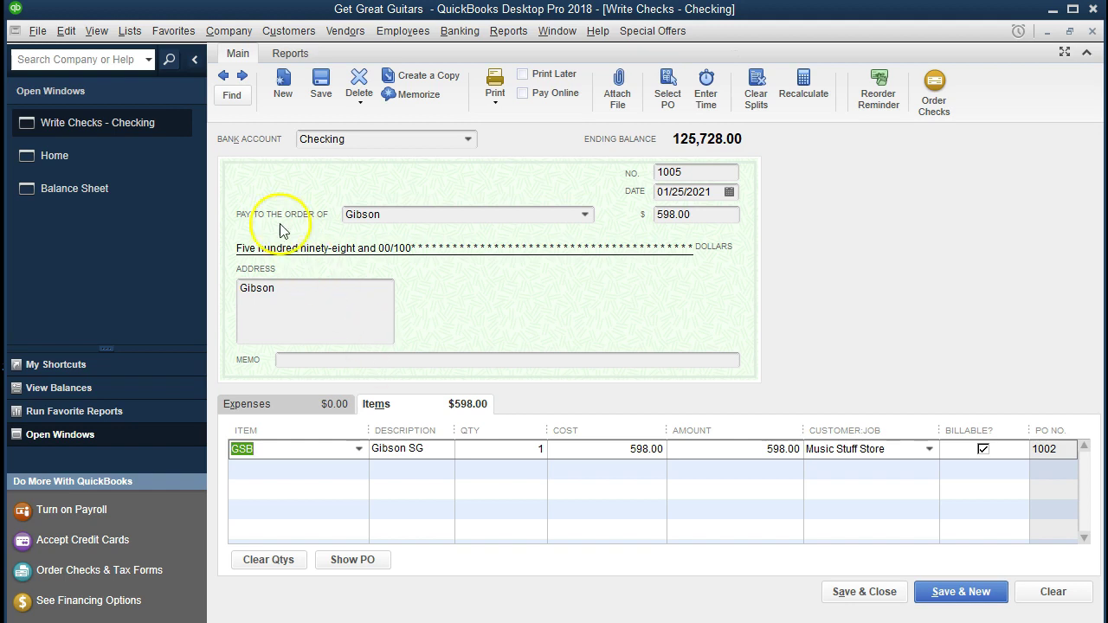
pyautogui.click(128, 36)
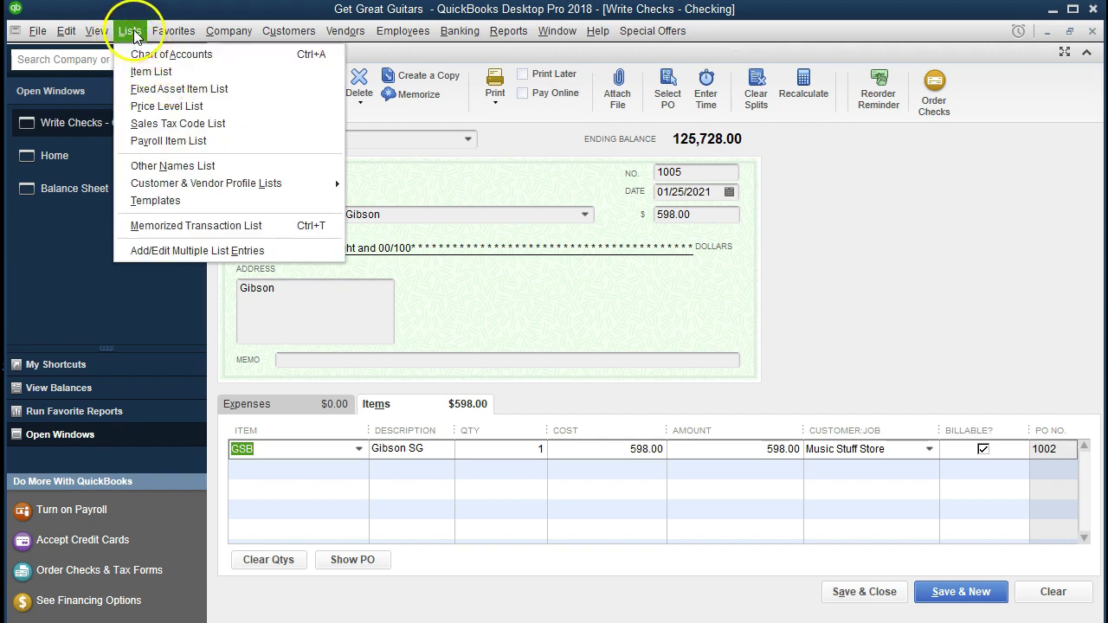
pyautogui.click(129, 30)
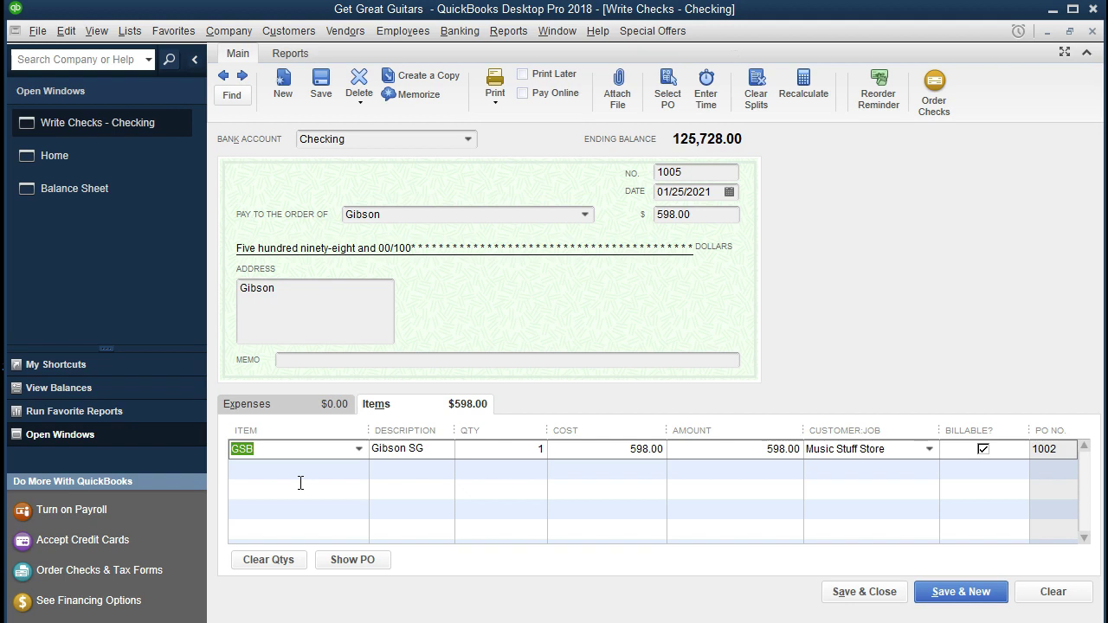
# Keep the GSB line at 598.00, billable to Music Stuff Store, and save and close the Gibson check
pyautogui.press('Tab')
pyautogui.press('Tab')
pyautogui.press('Tab')
pyautogui.press('Tab')
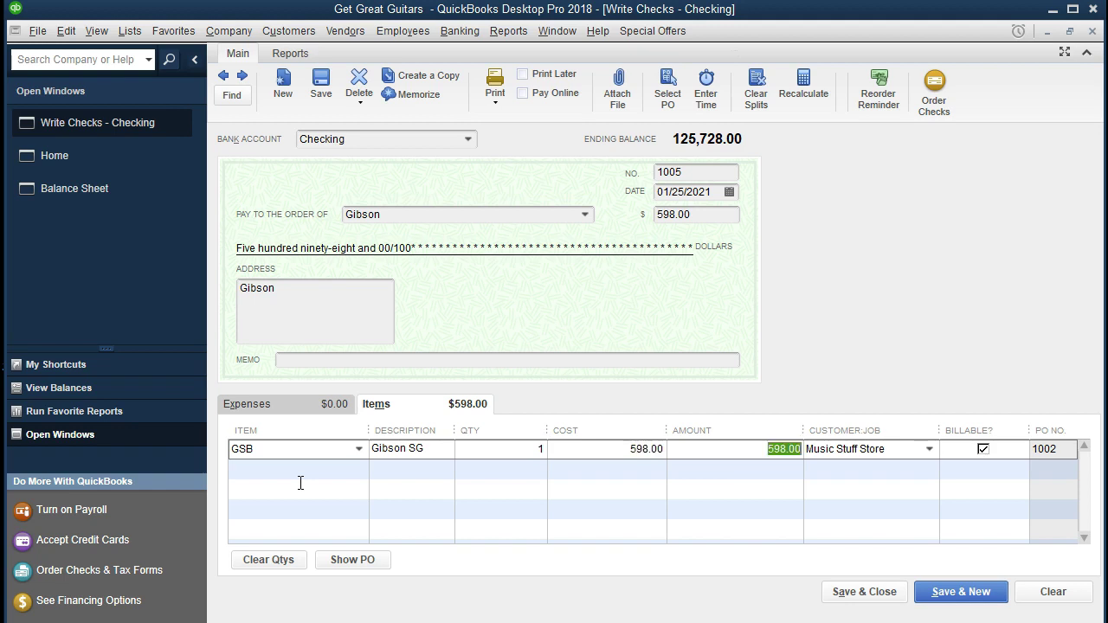
pyautogui.press('Tab')
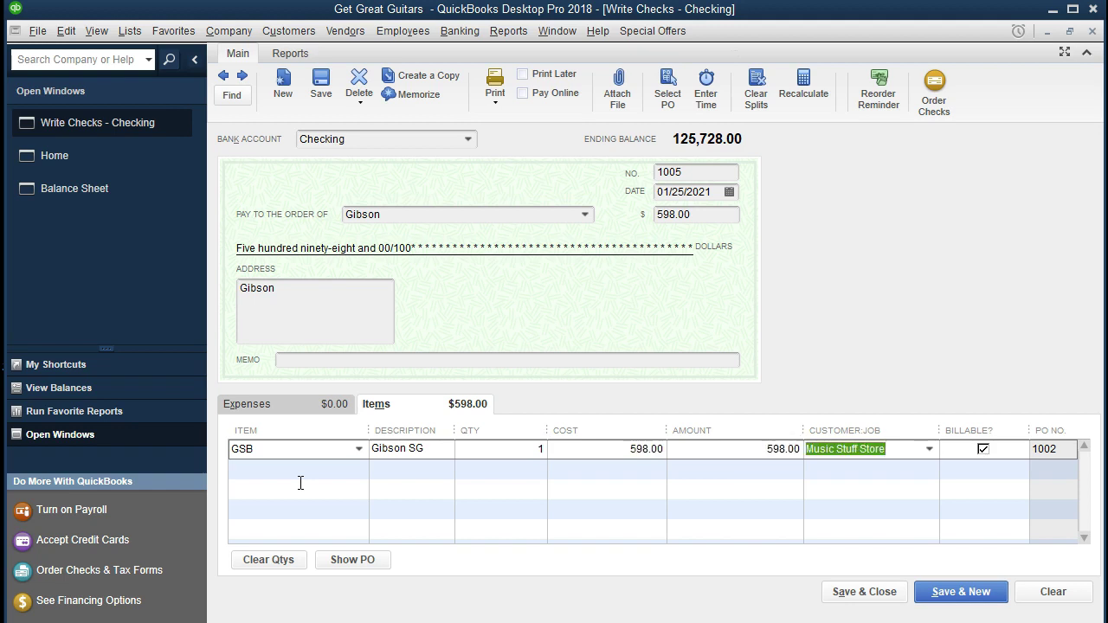
pyautogui.press('Tab')
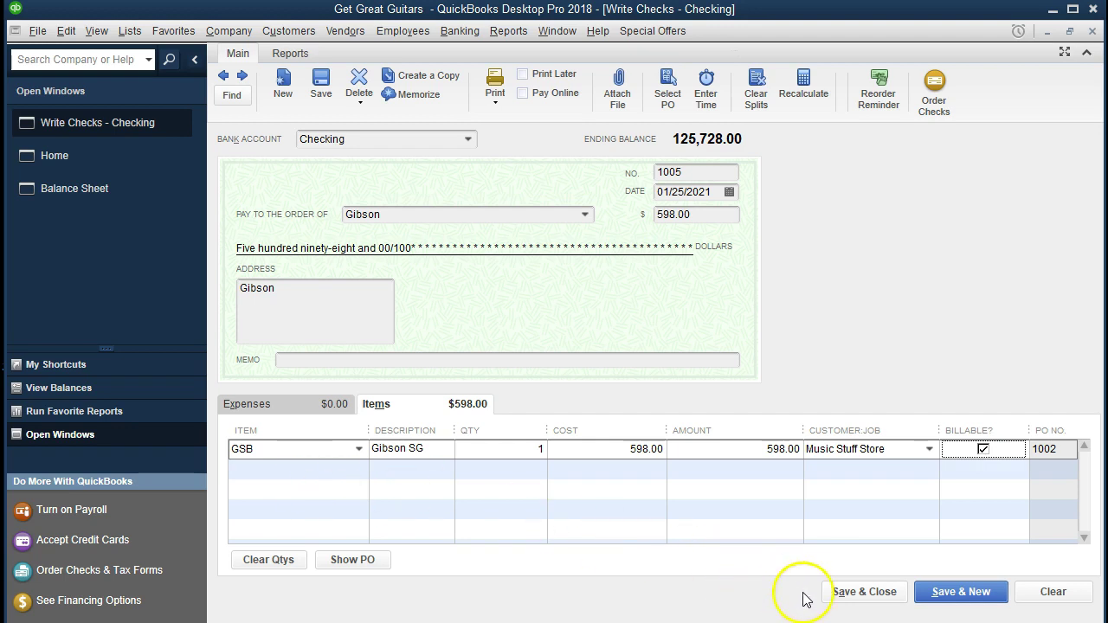
pyautogui.click(852, 592)
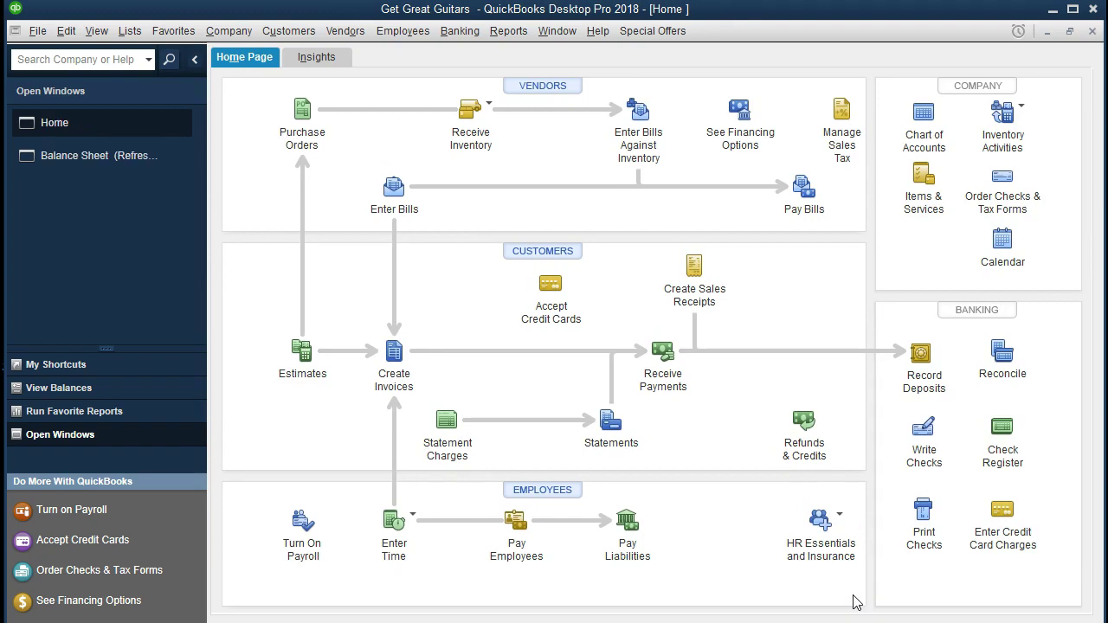
# View the Gibson purchase order dated 01/12/2021 to check its receipt status, and close it
pyautogui.click(309, 125)
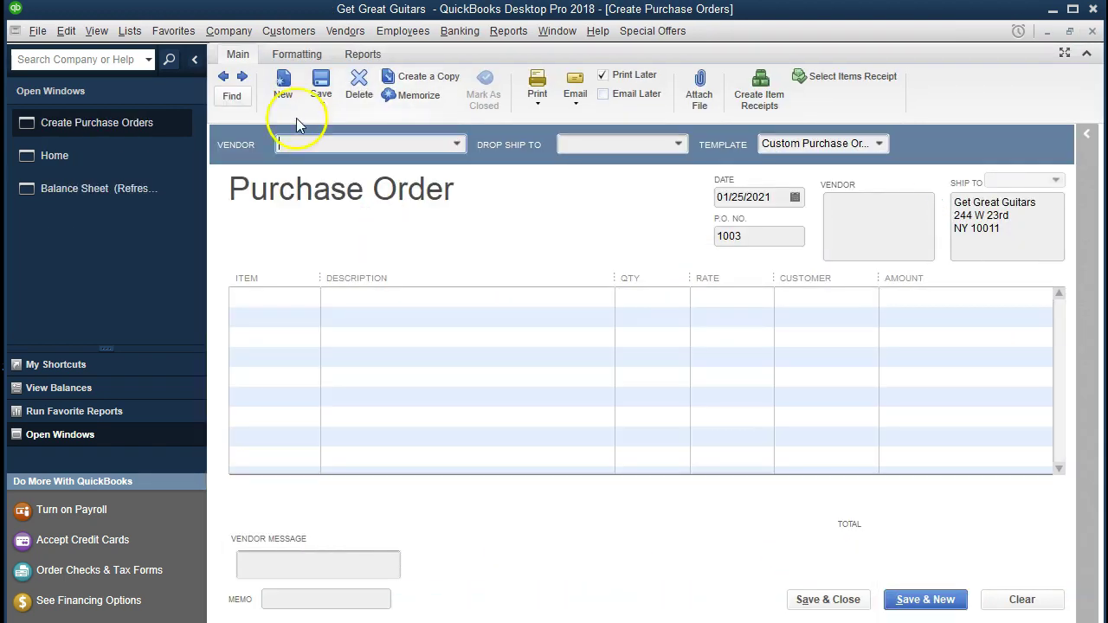
pyautogui.click(223, 77)
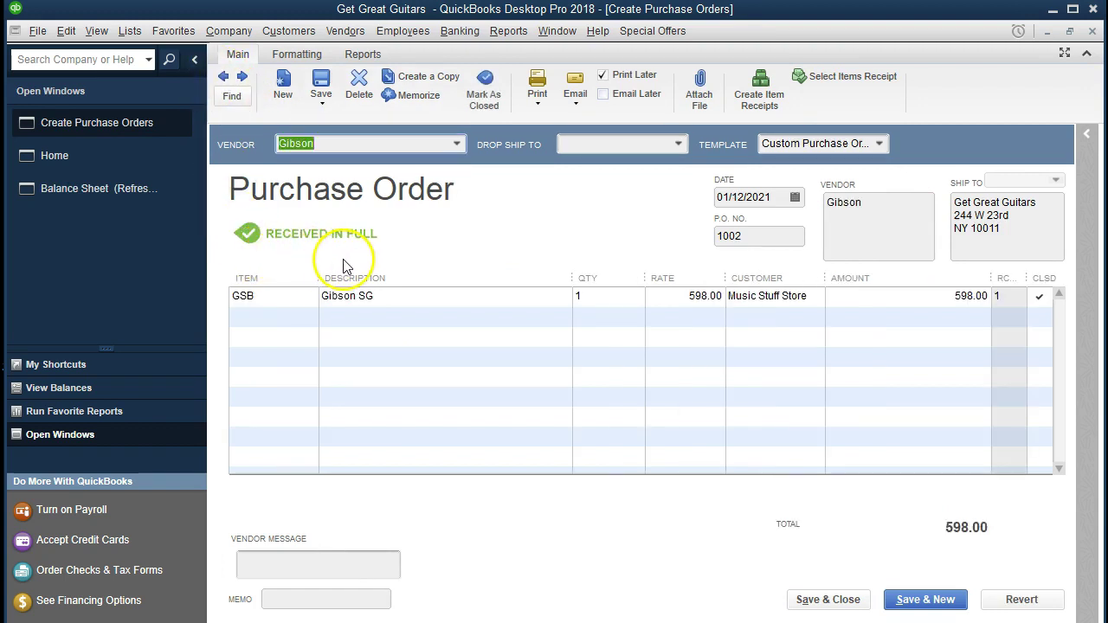
pyautogui.click(1092, 32)
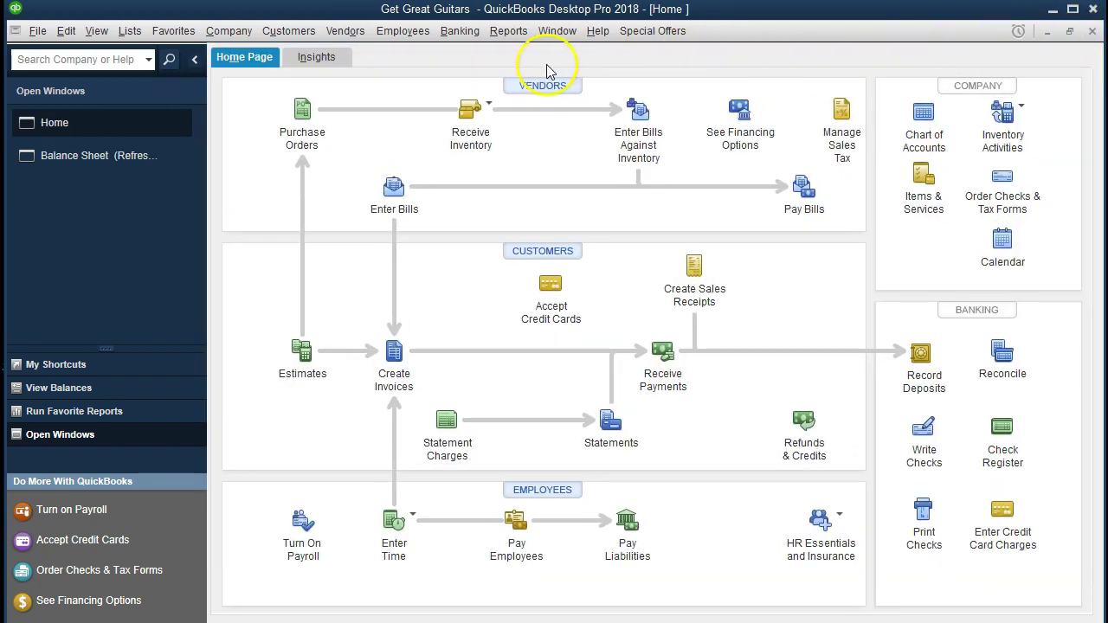
# Trace the balance sheet's Checking amount to the Gibson check, and close the check and its transaction report
pyautogui.click(184, 155)
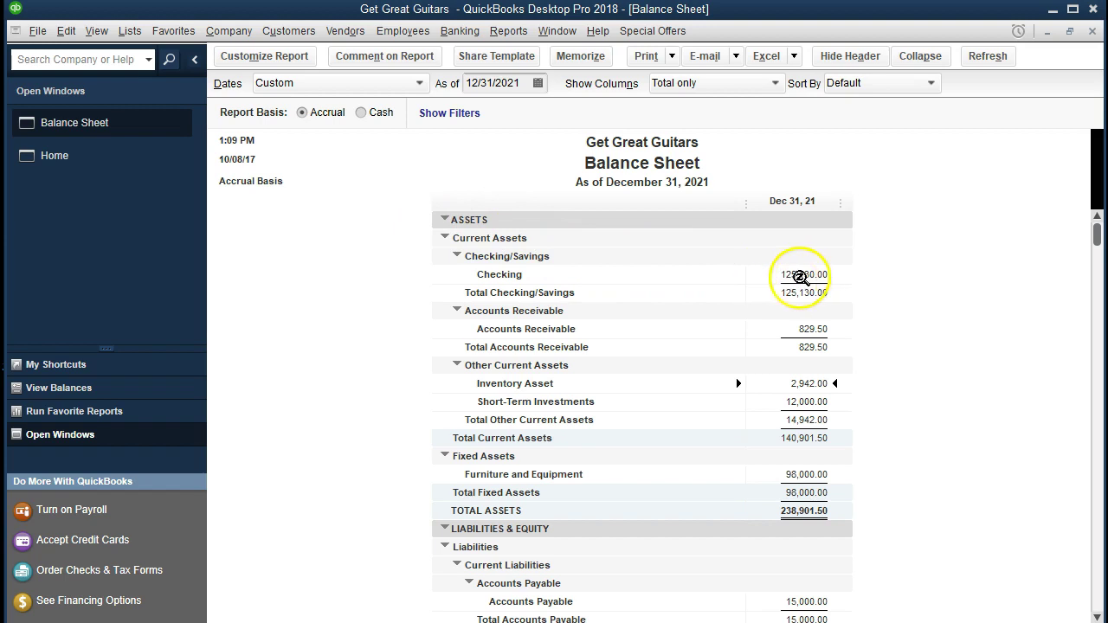
pyautogui.doubleClick(816, 277)
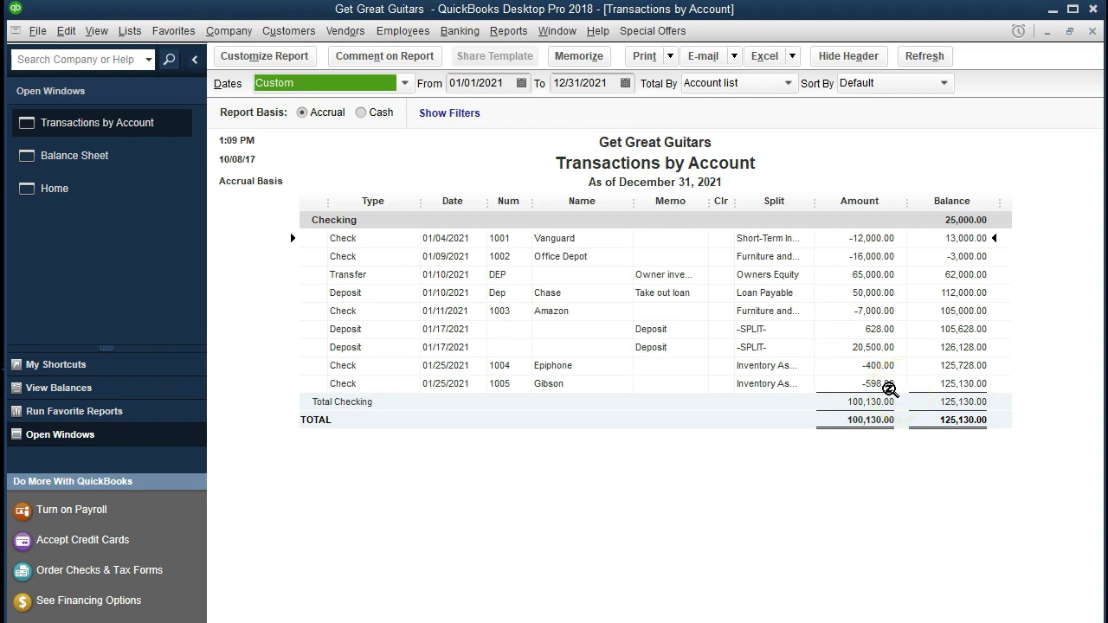
pyautogui.doubleClick(889, 386)
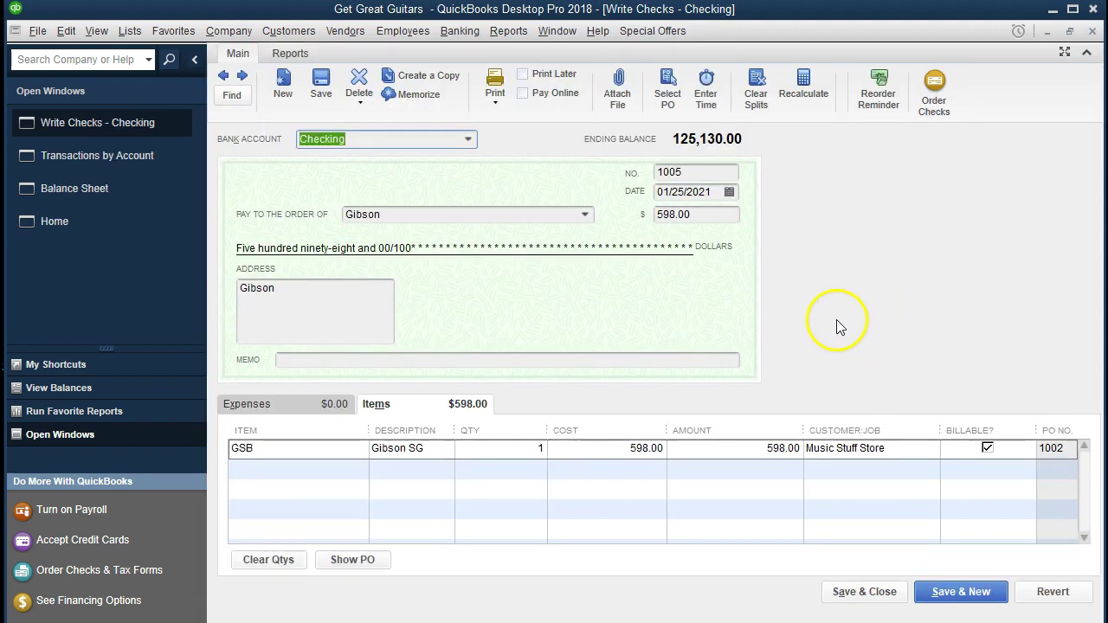
pyautogui.click(1093, 30)
pyautogui.click(1092, 31)
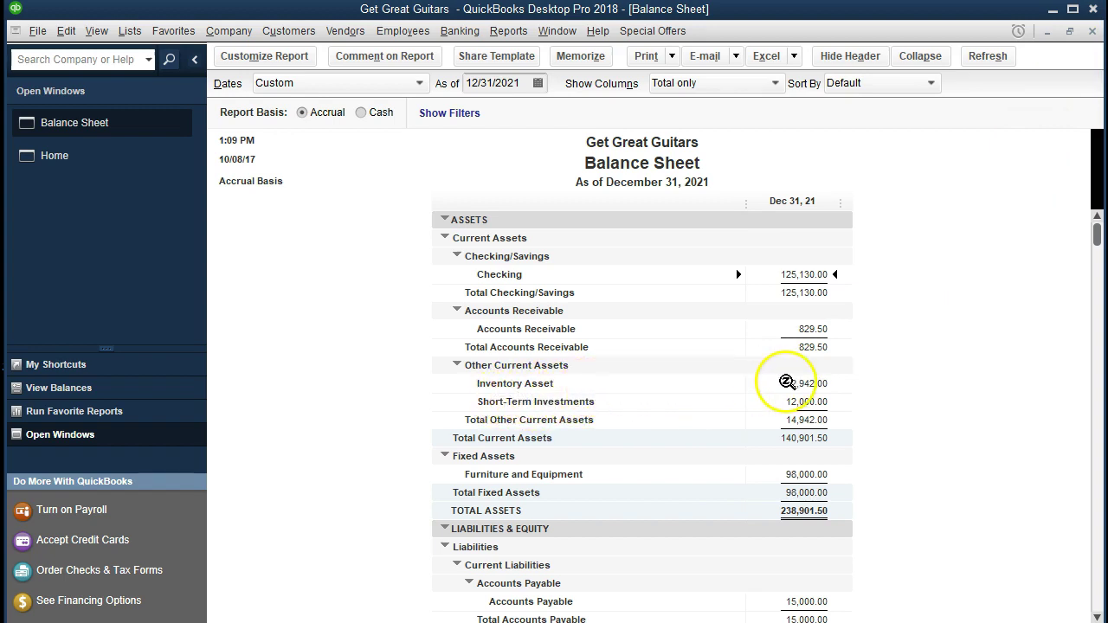
# Trace the balance sheet's Inventory Asset amount to the Gibson SG check, and return to the balance sheet
pyautogui.doubleClick(801, 383)
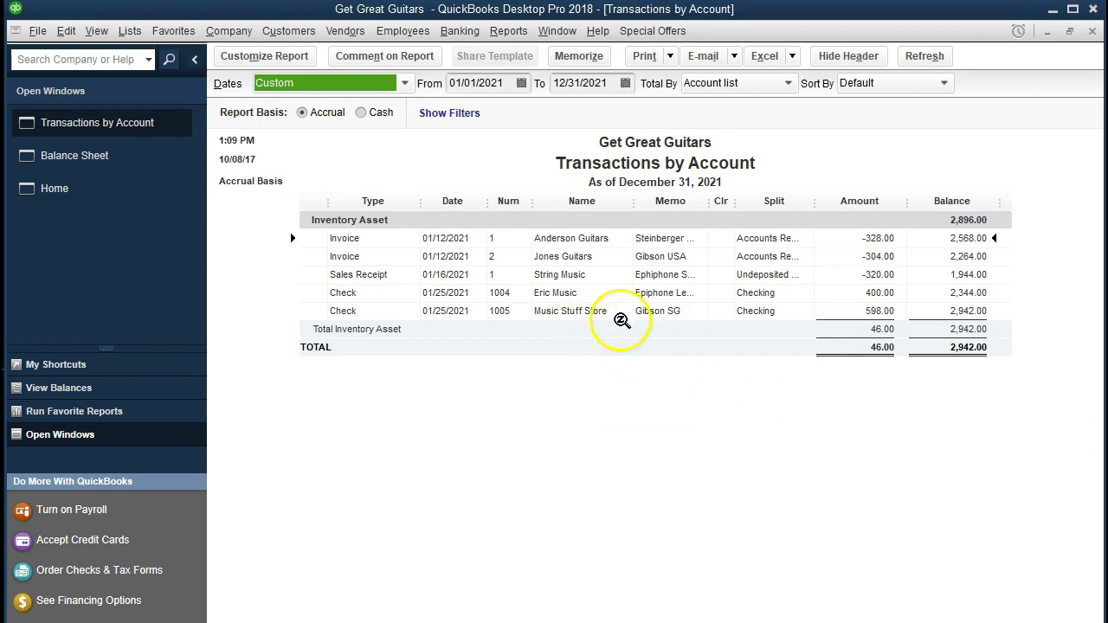
pyautogui.doubleClick(860, 315)
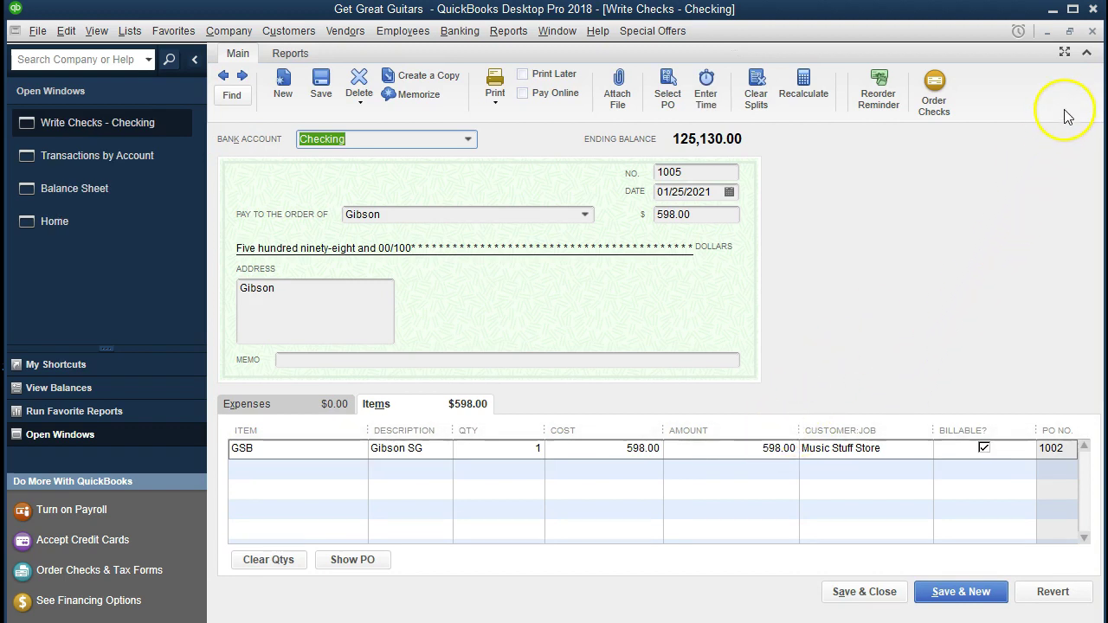
pyautogui.click(1092, 32)
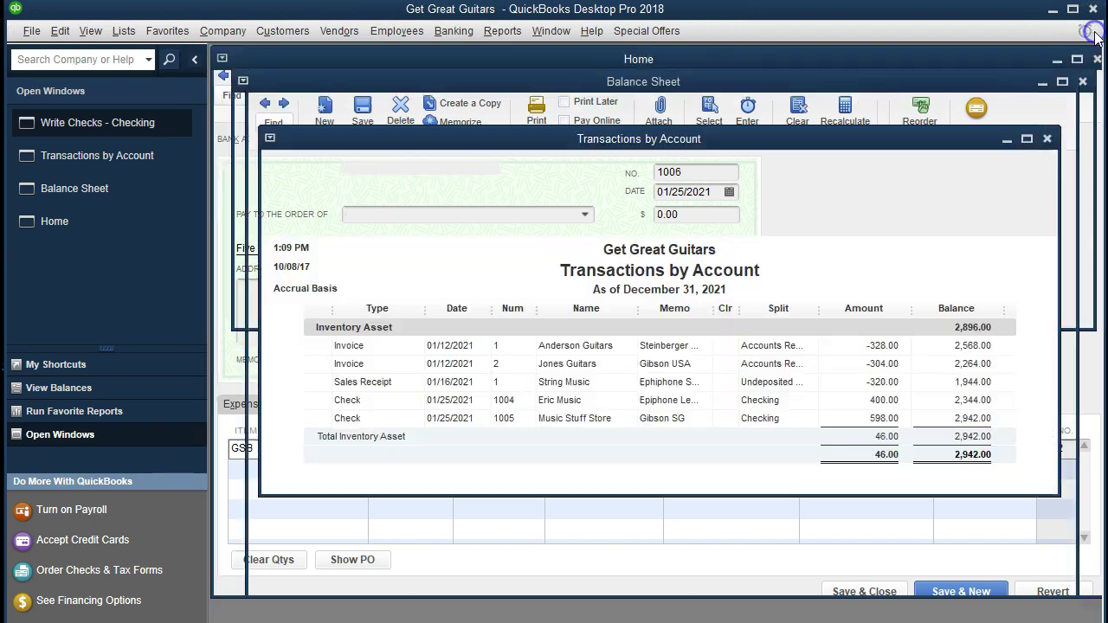
pyautogui.click(1092, 32)
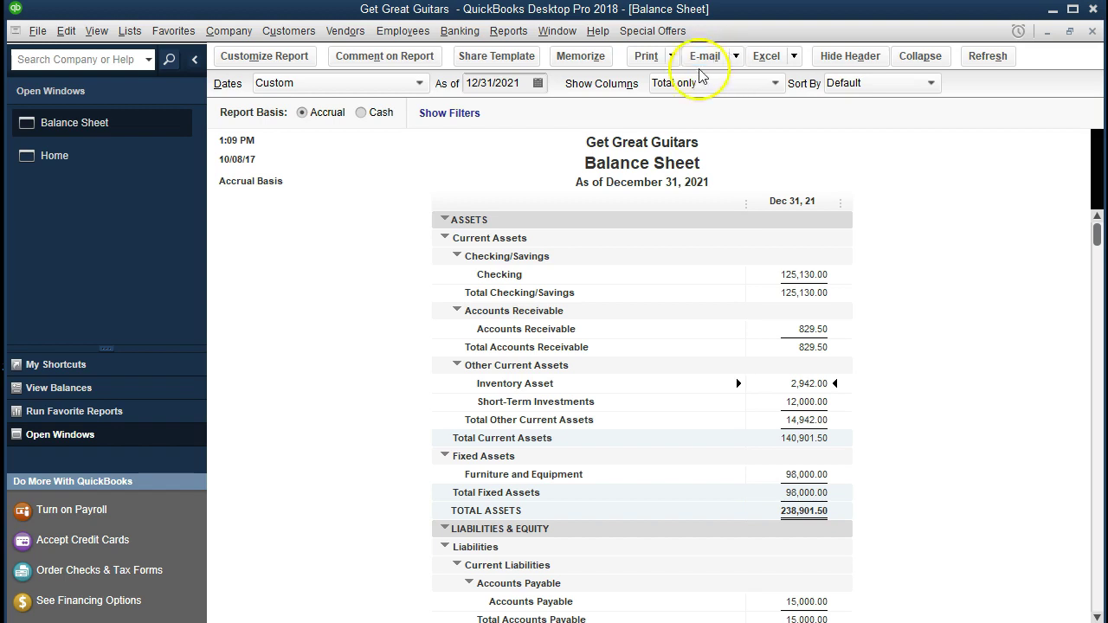
# Open the register for the Checking account
pyautogui.click(472, 40)
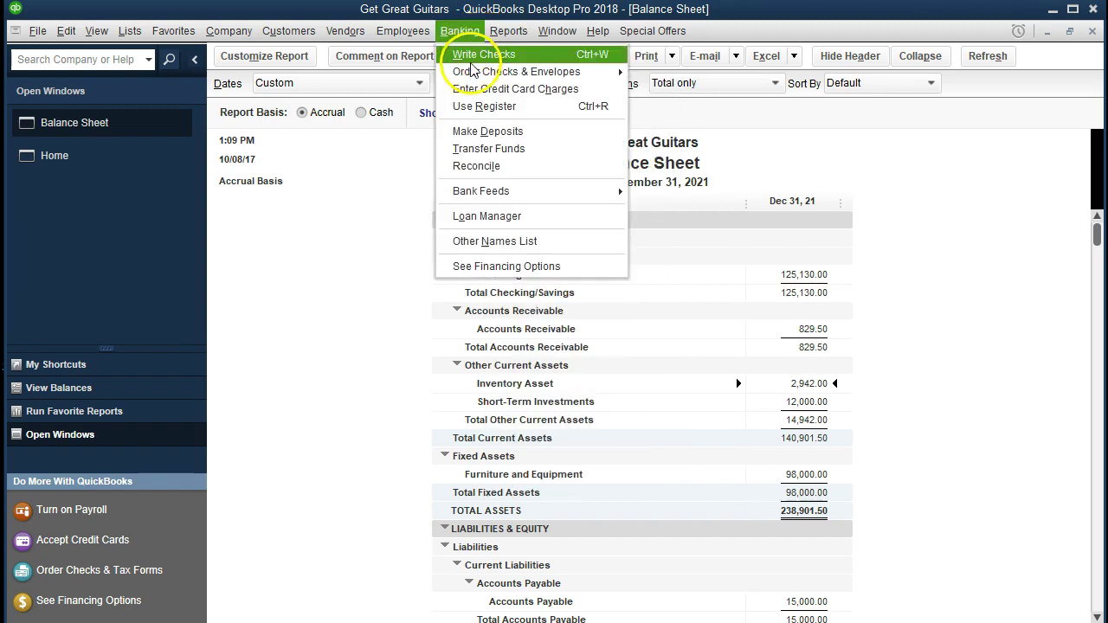
pyautogui.click(579, 108)
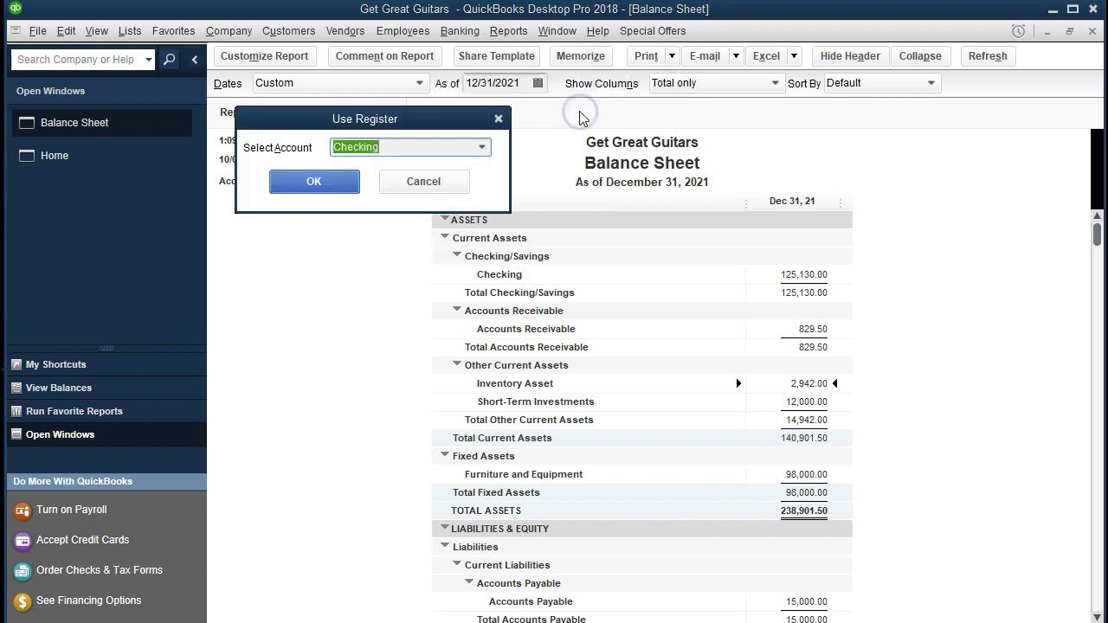
pyautogui.click(485, 149)
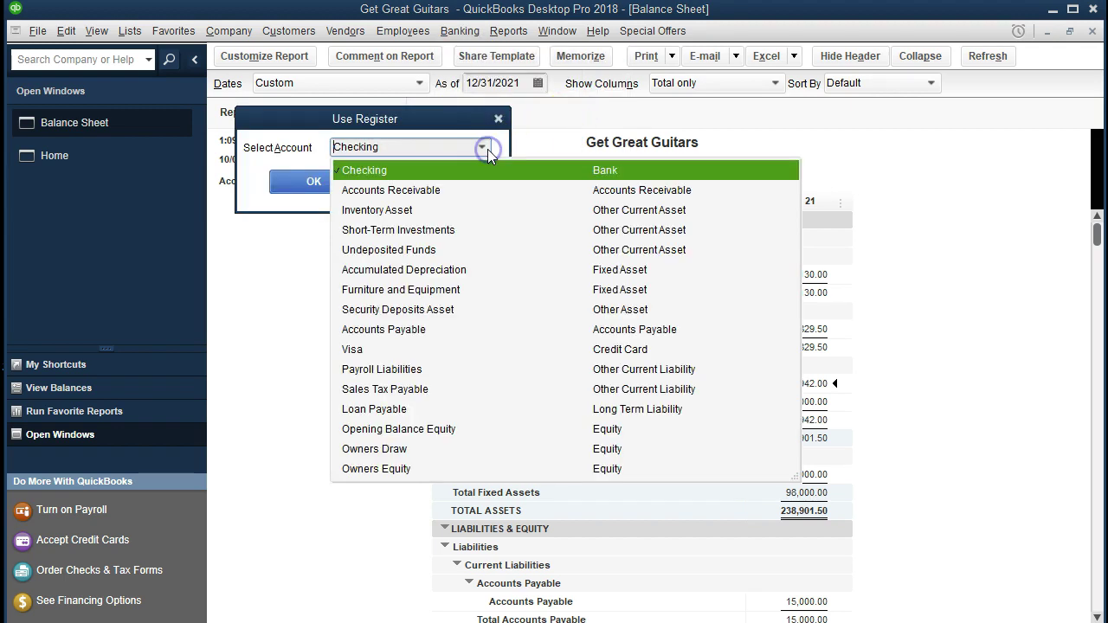
pyautogui.click(485, 148)
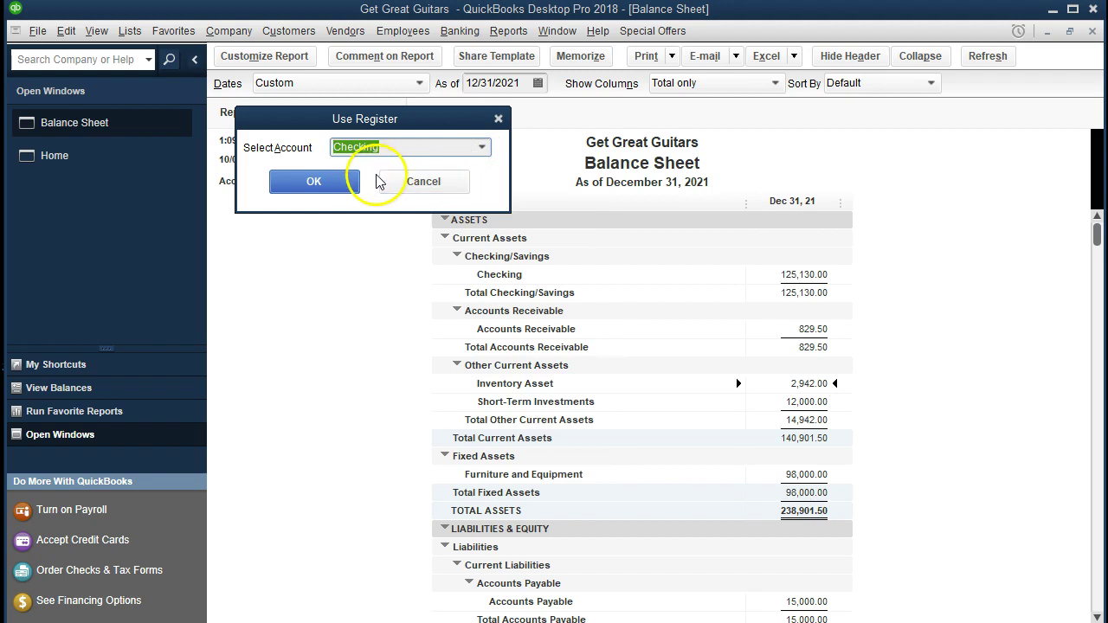
pyautogui.click(349, 184)
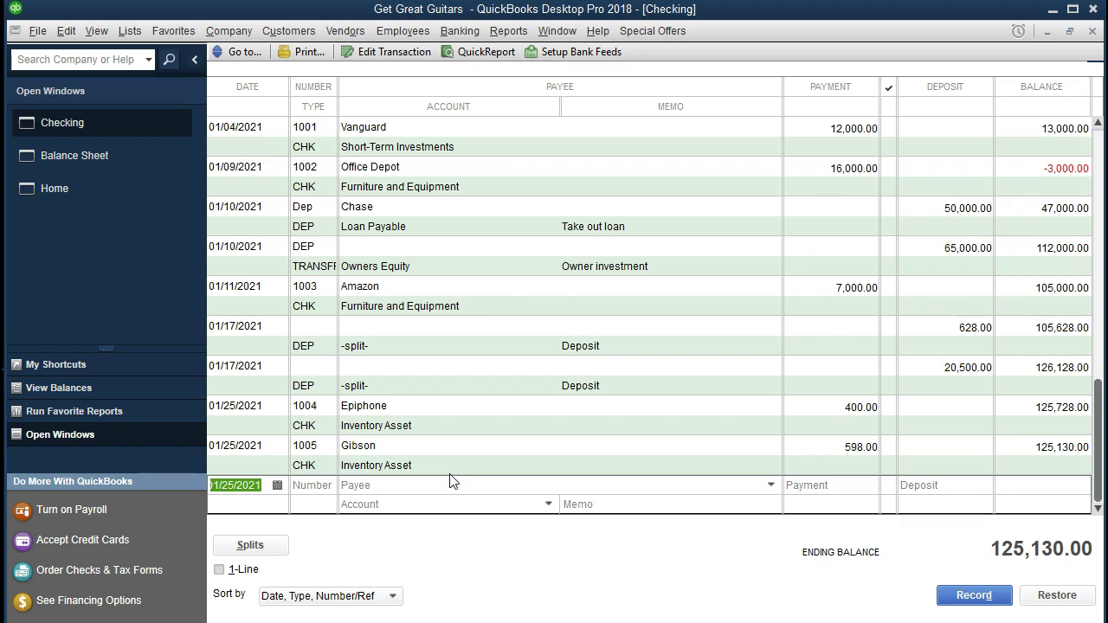
# Inspect the Epiphone check from its register entry, and close both the check and the Checking register
pyautogui.click(488, 422)
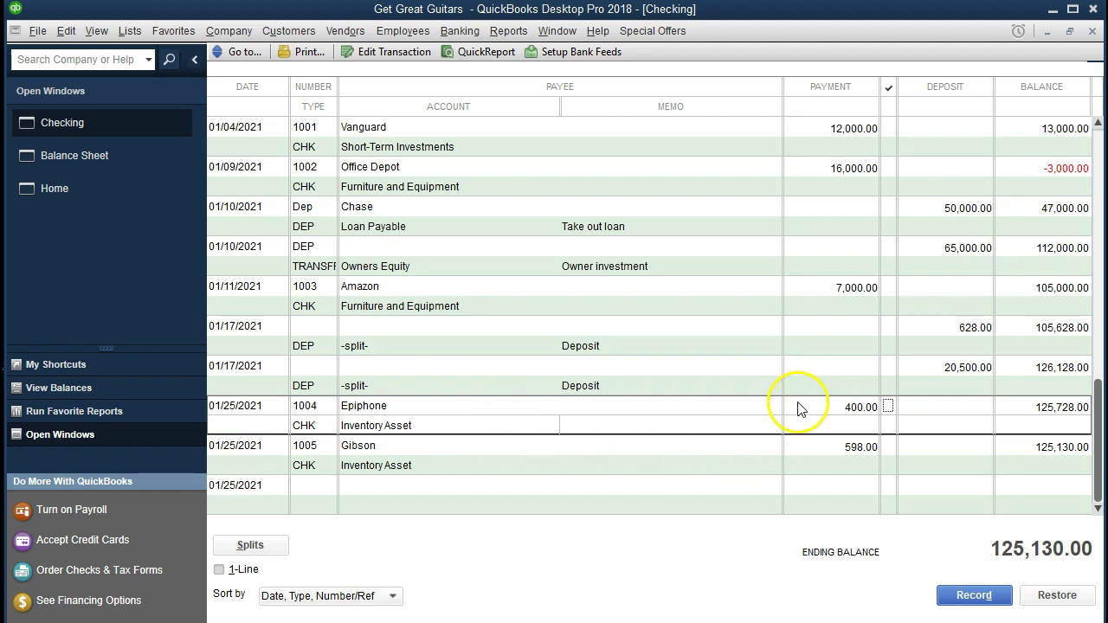
pyautogui.doubleClick(318, 433)
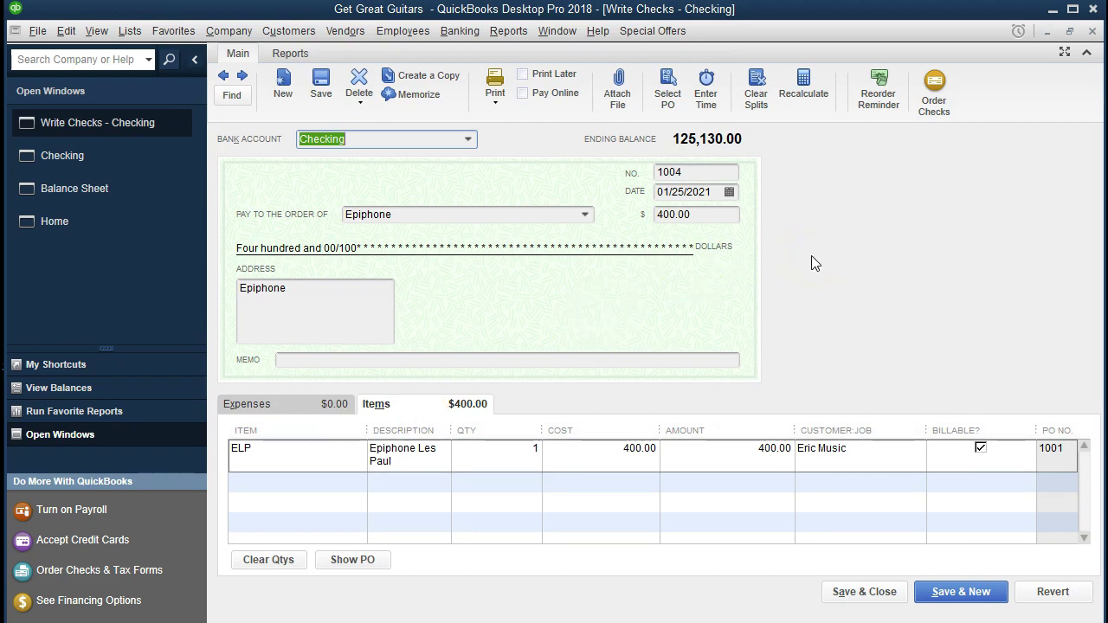
pyautogui.click(1093, 32)
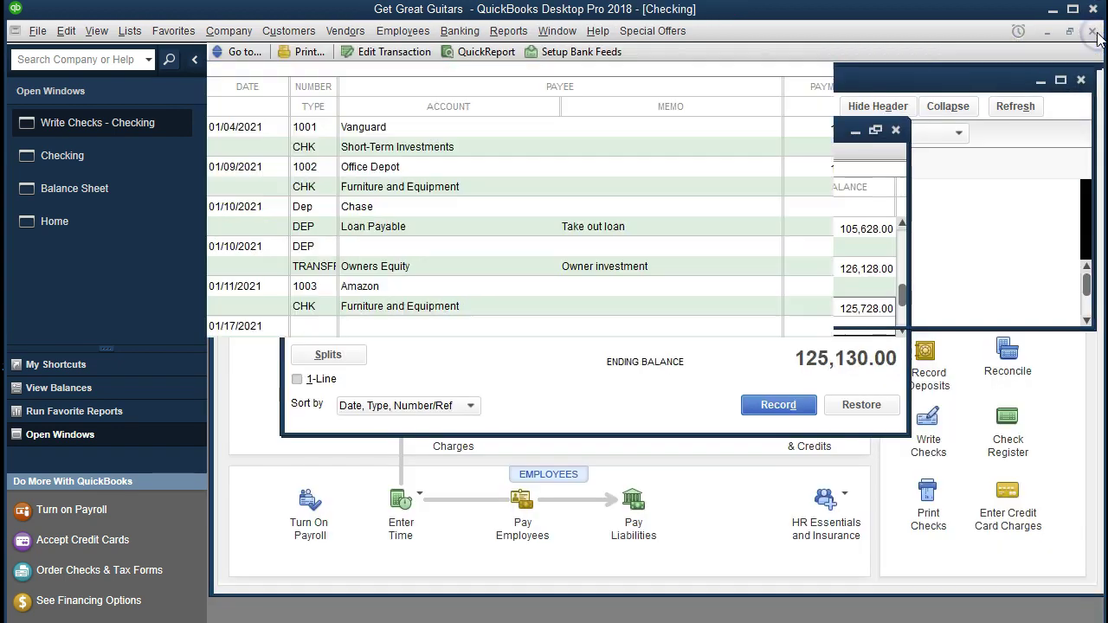
pyautogui.click(1092, 32)
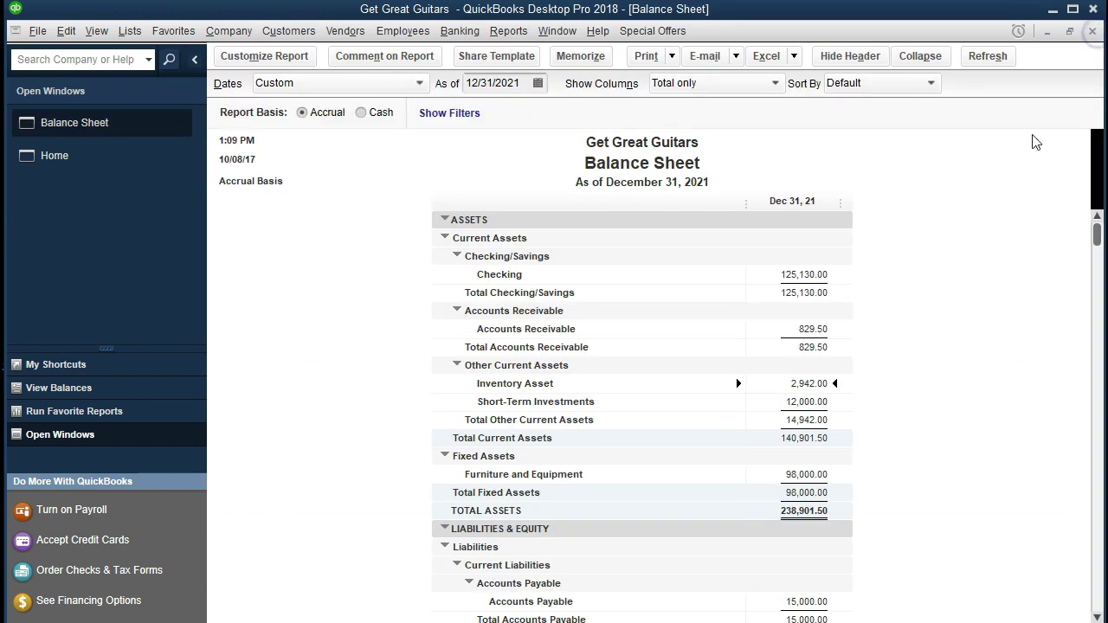